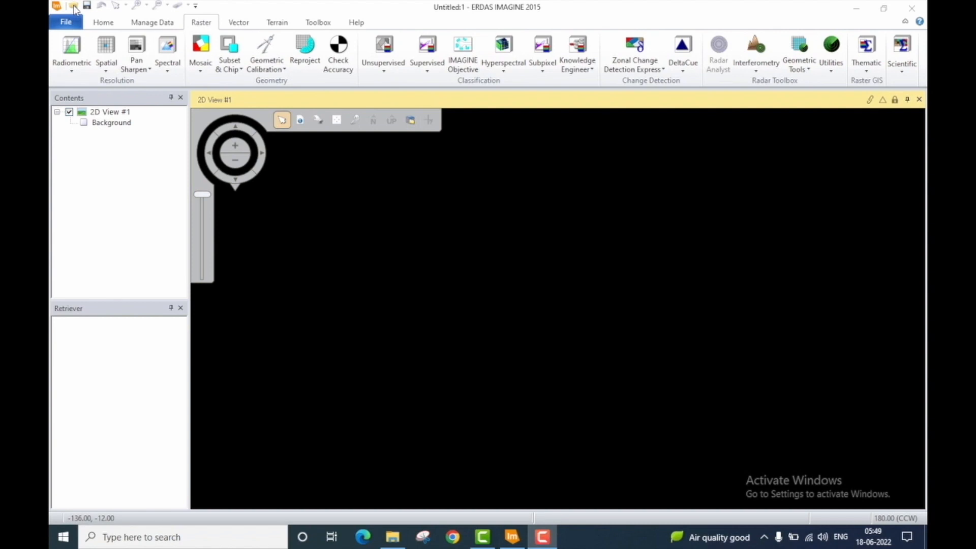
Add the raster kumta_cut.img from the Kumta Cut folder on drive D to the 2D view and fit it to the frame
click(74, 10)
click(74, 10)
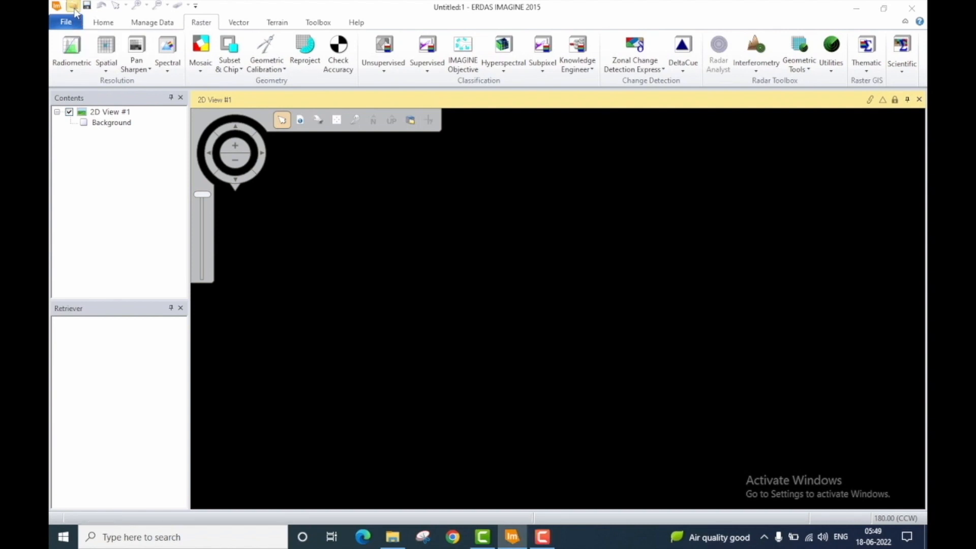
click(461, 189)
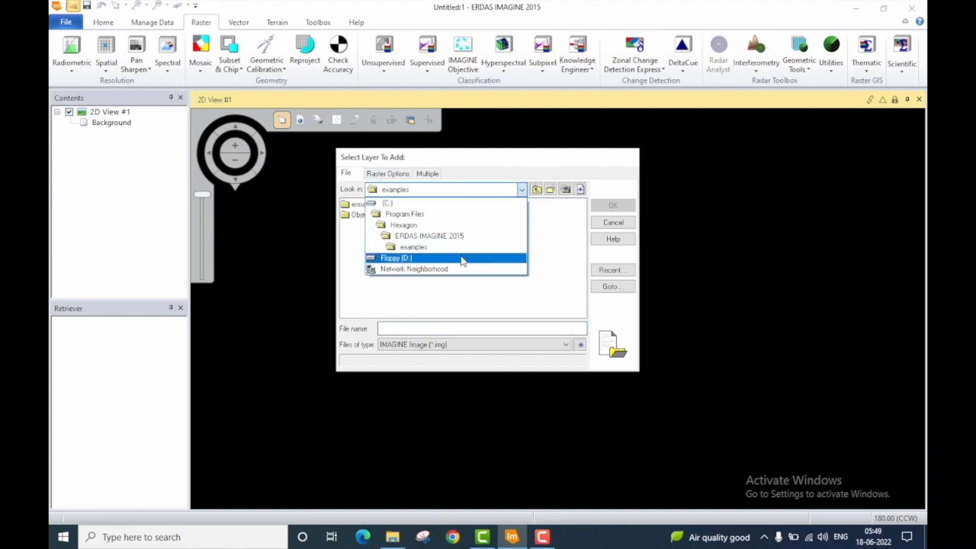
click(463, 258)
double_click(460, 260)
click(361, 204)
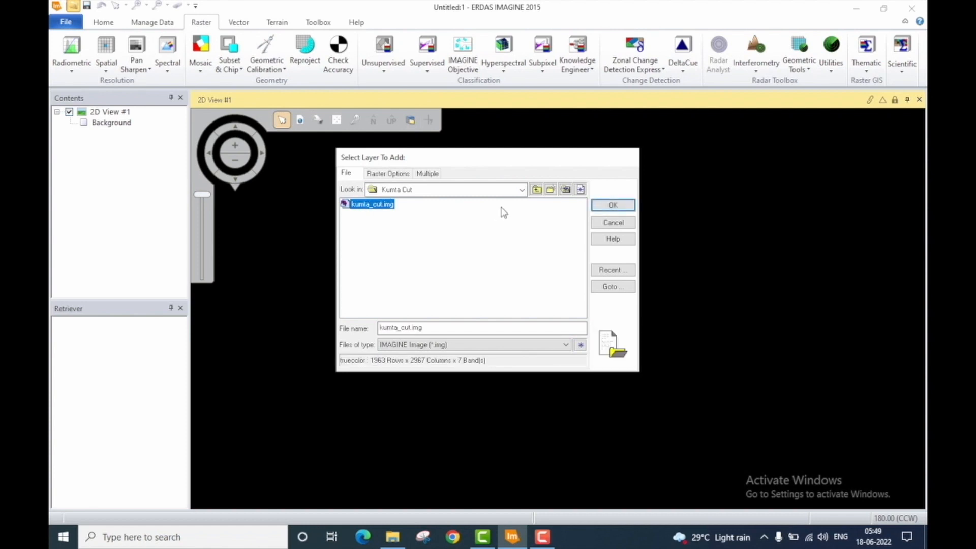
click(603, 206)
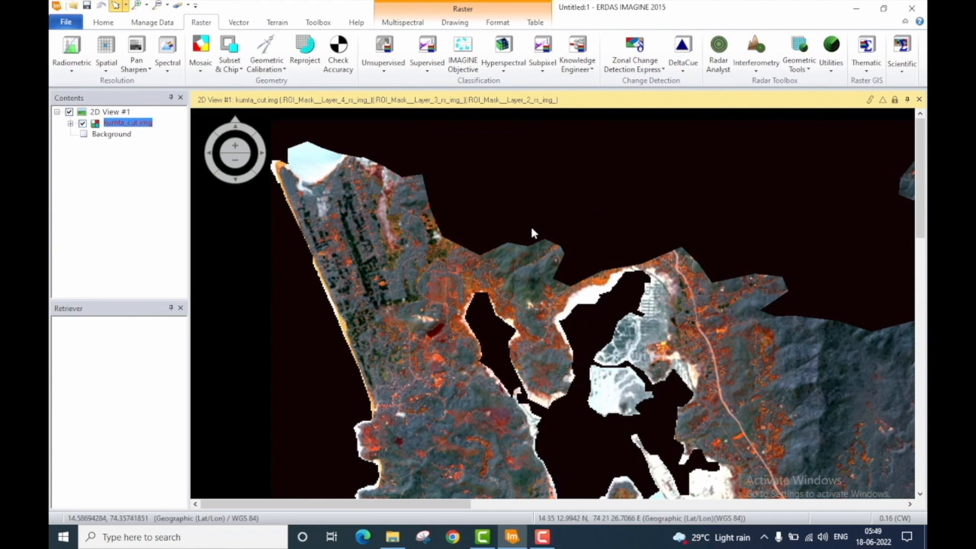
click(107, 24)
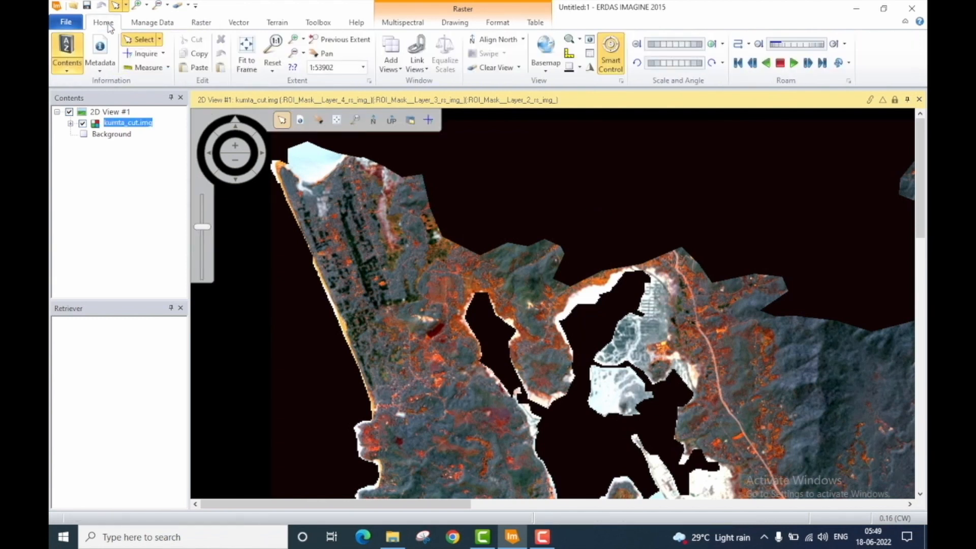
click(248, 56)
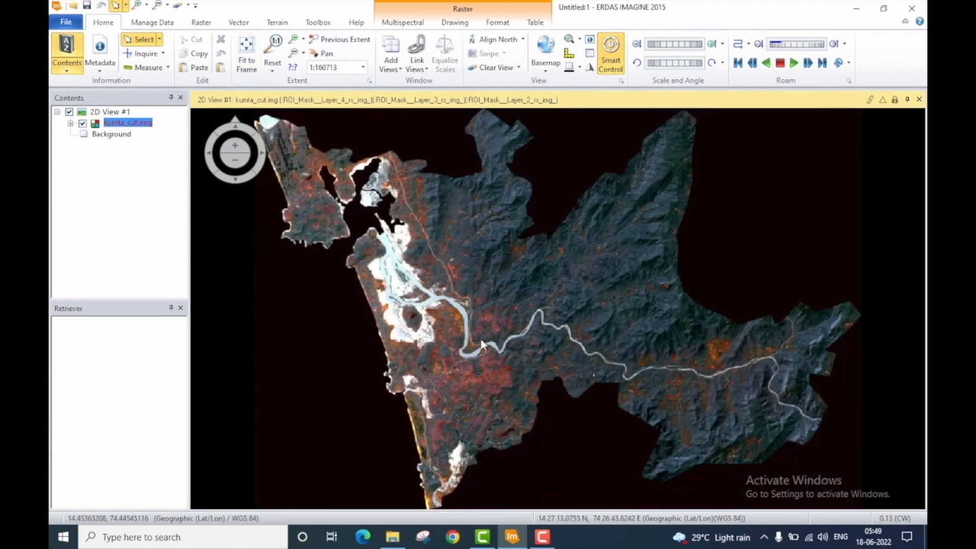
Set the sensor to Landsat 8 MS and assign layer 5 to red, layer 4 to green and layer 3 to blue
click(401, 28)
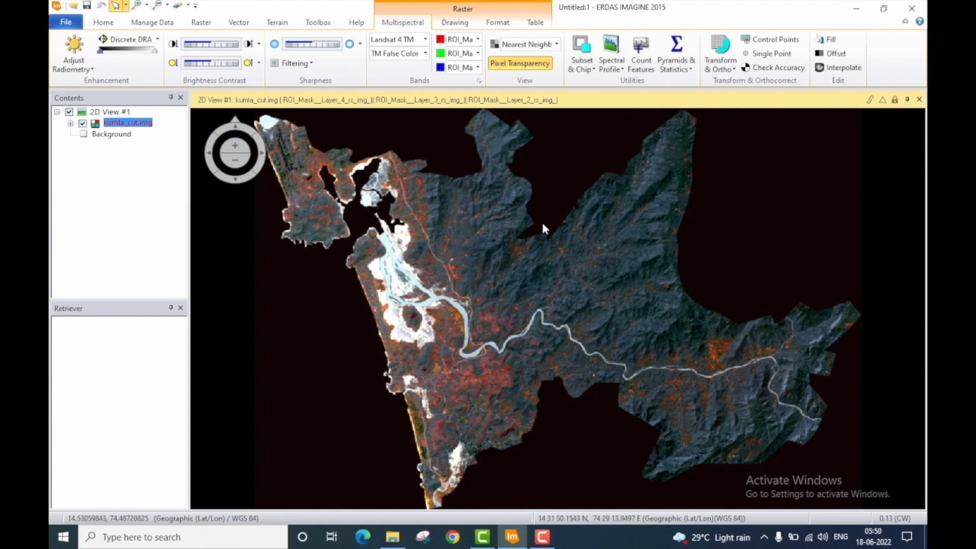
click(425, 40)
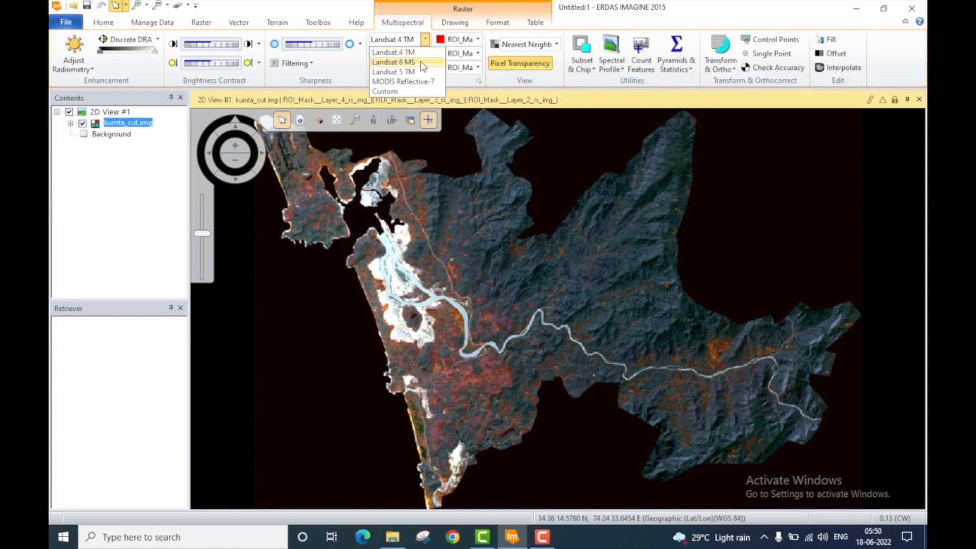
click(422, 62)
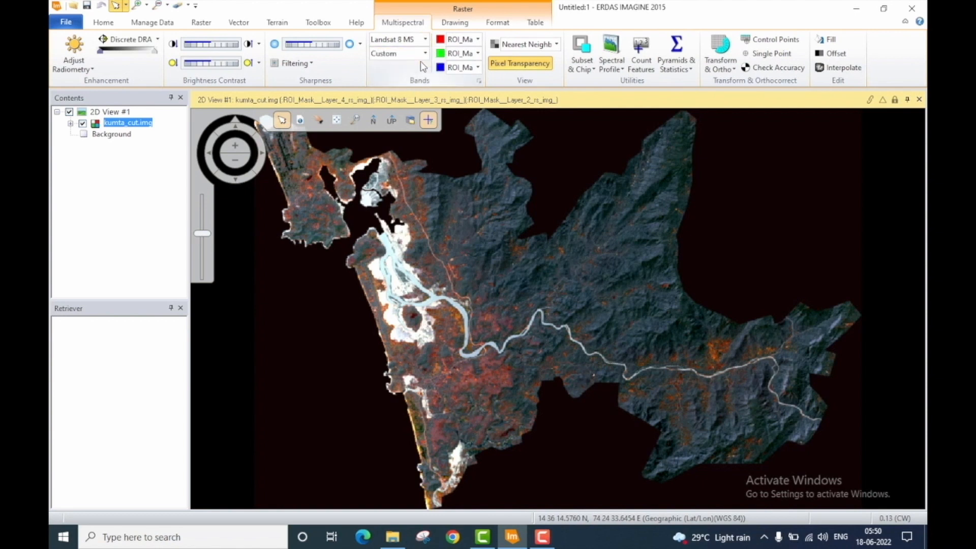
click(477, 40)
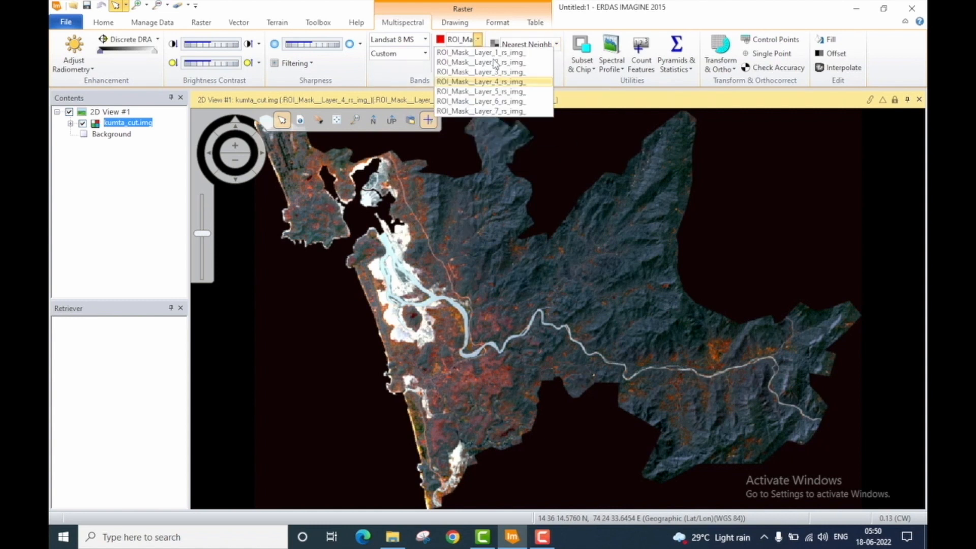
click(506, 91)
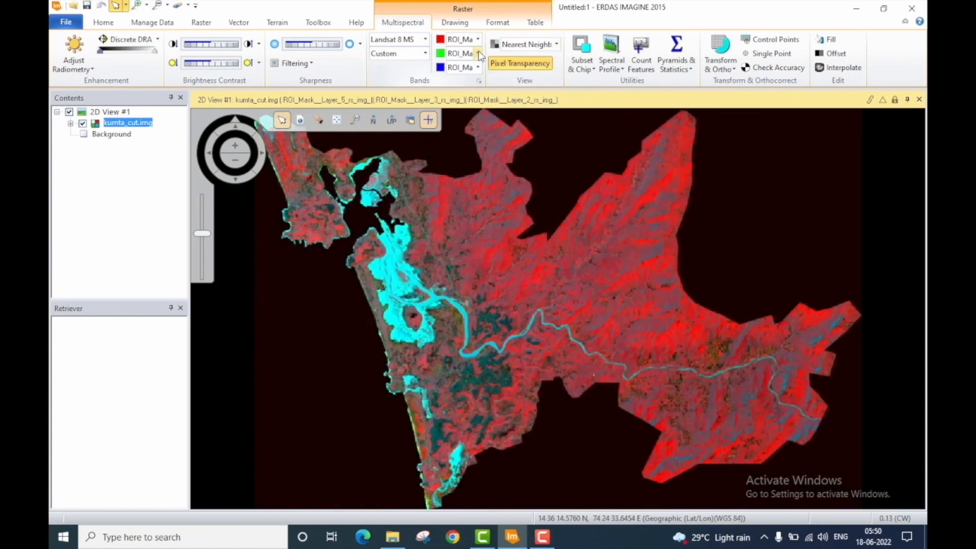
click(478, 53)
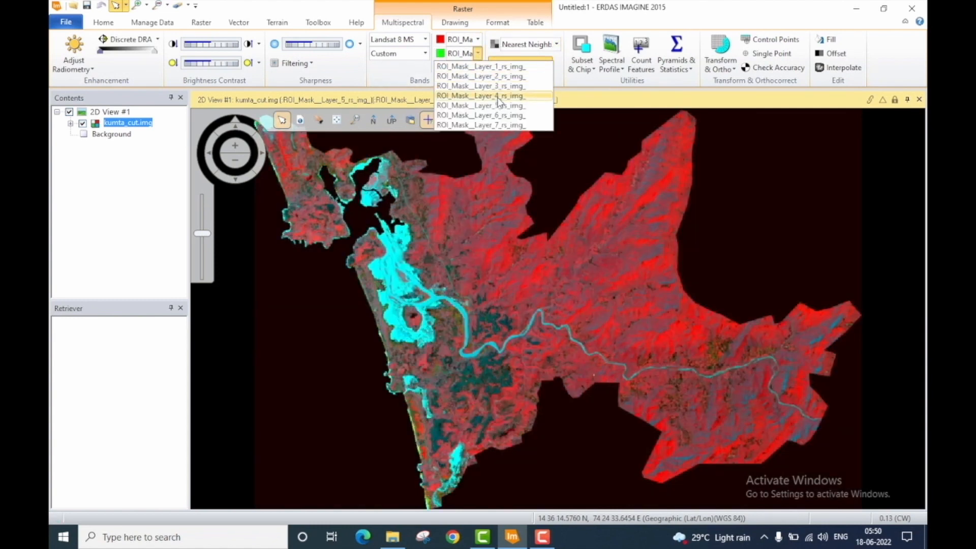
click(498, 96)
click(478, 67)
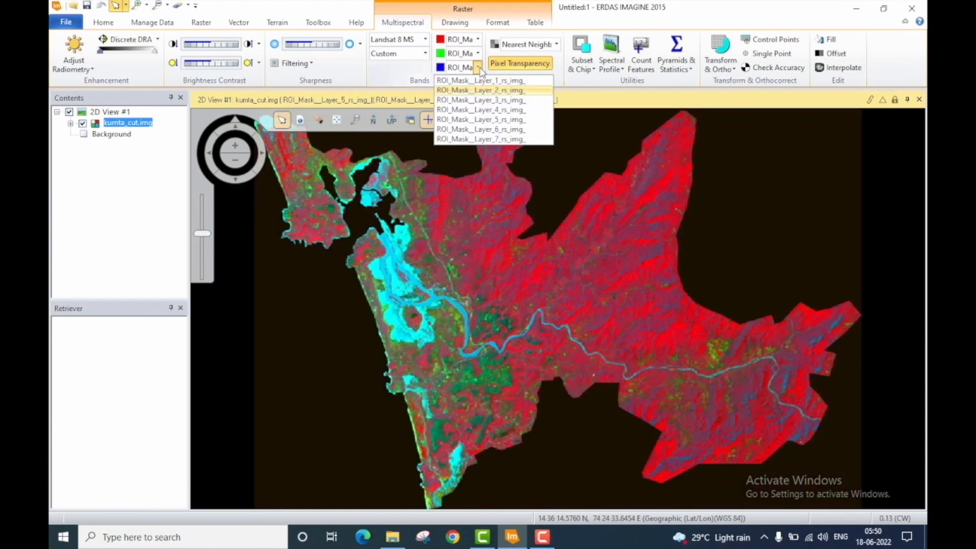
click(496, 100)
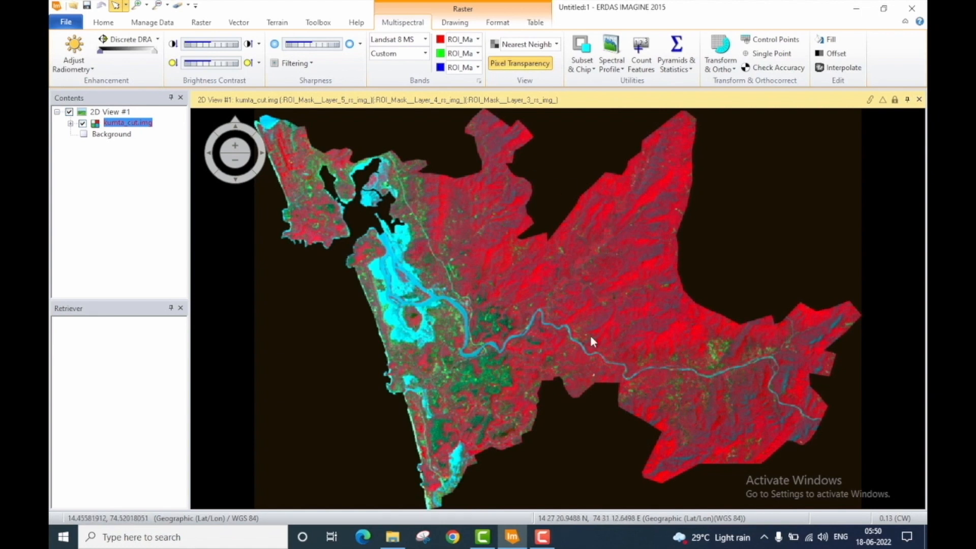
Open the Unsupervised Classification tool for kumta_cut.img and move its dialog away from the middle of the image
click(205, 24)
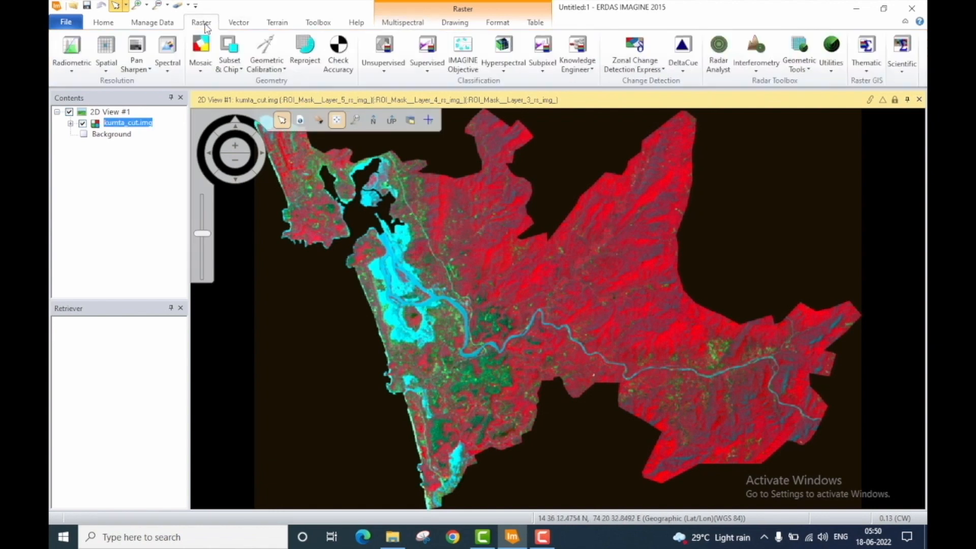
click(388, 52)
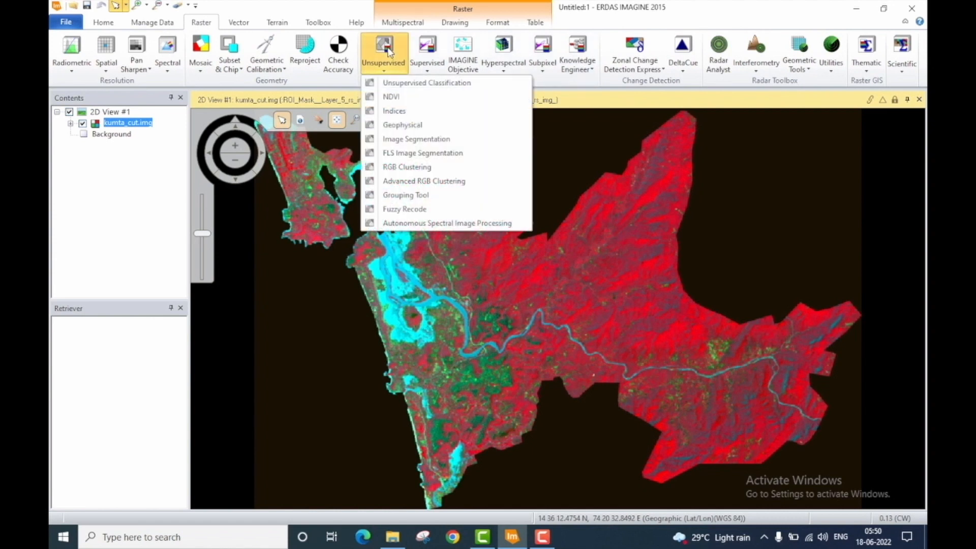
click(443, 84)
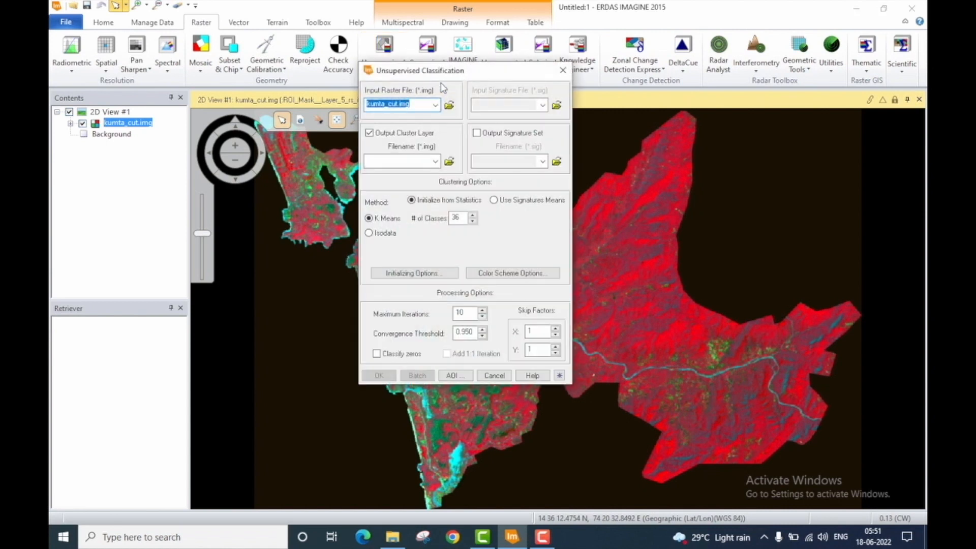
drag(456, 73, 712, 121)
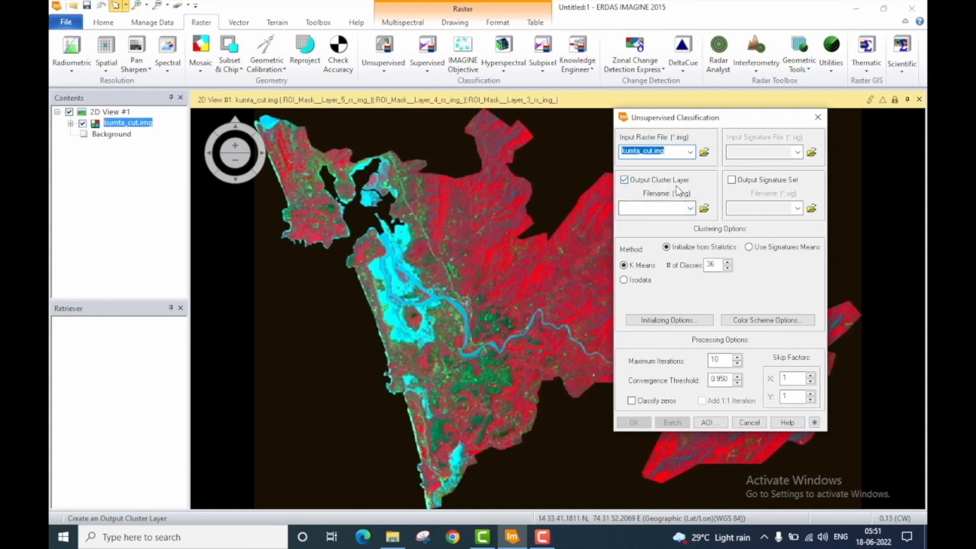
Browse for the output cluster layer's location and create a folder named K-Means CLuster inside Kumta Cut on drive D
click(705, 209)
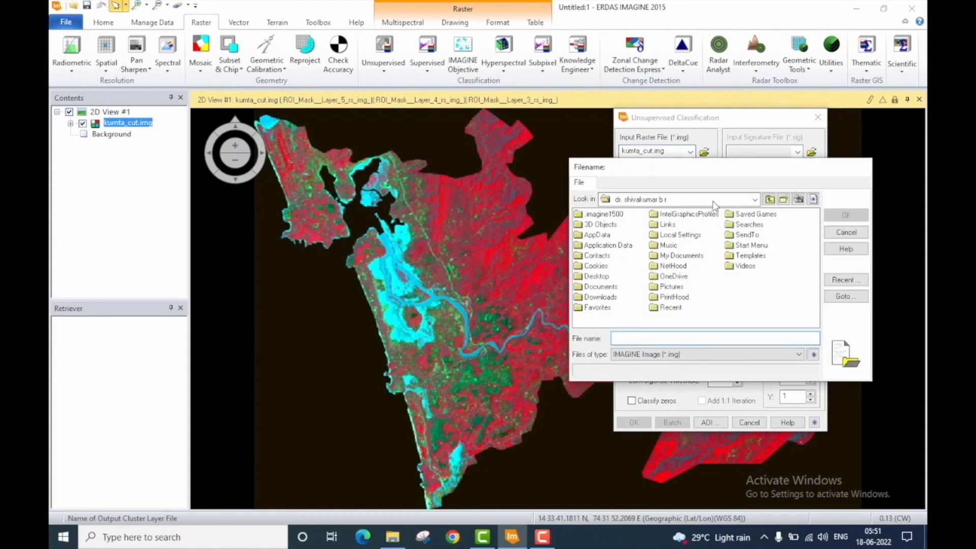
click(713, 200)
click(676, 246)
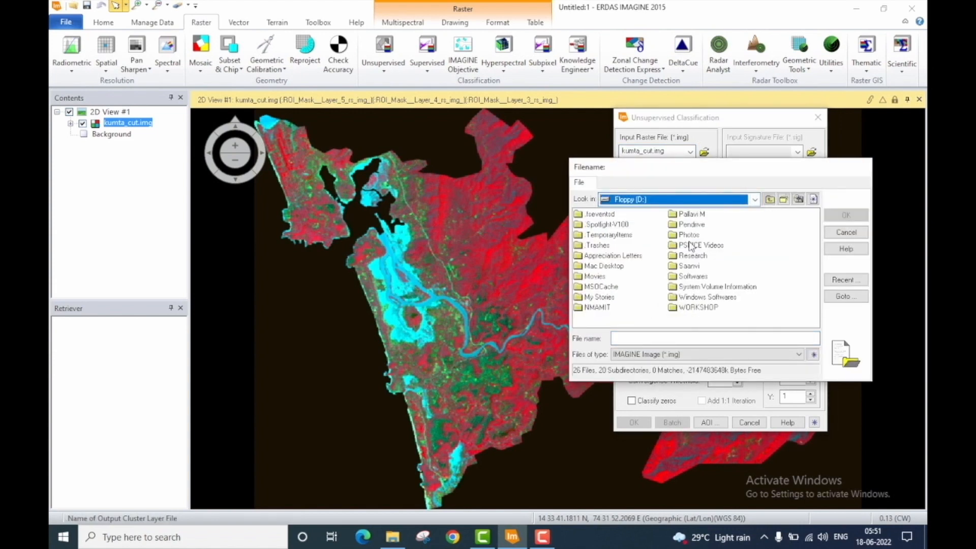
double_click(602, 277)
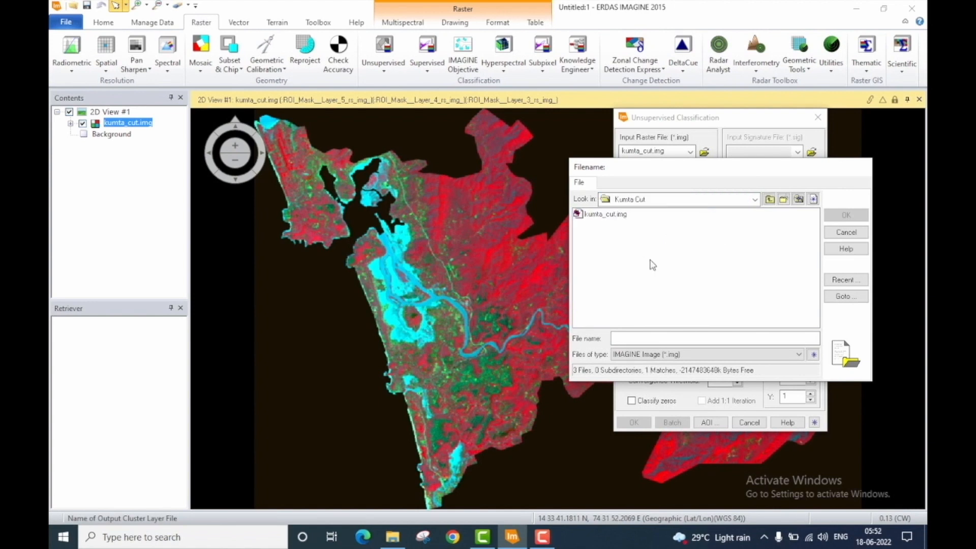
click(784, 199)
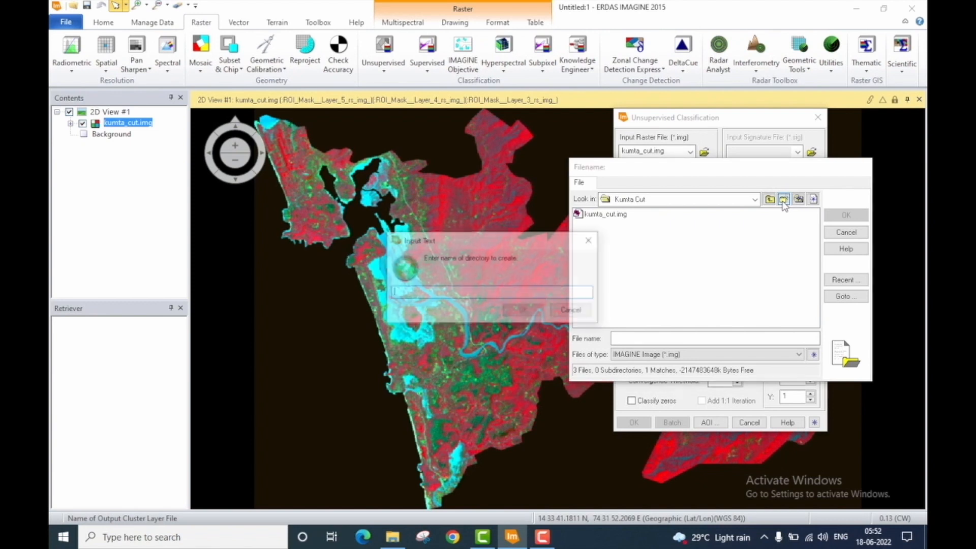
text(K)
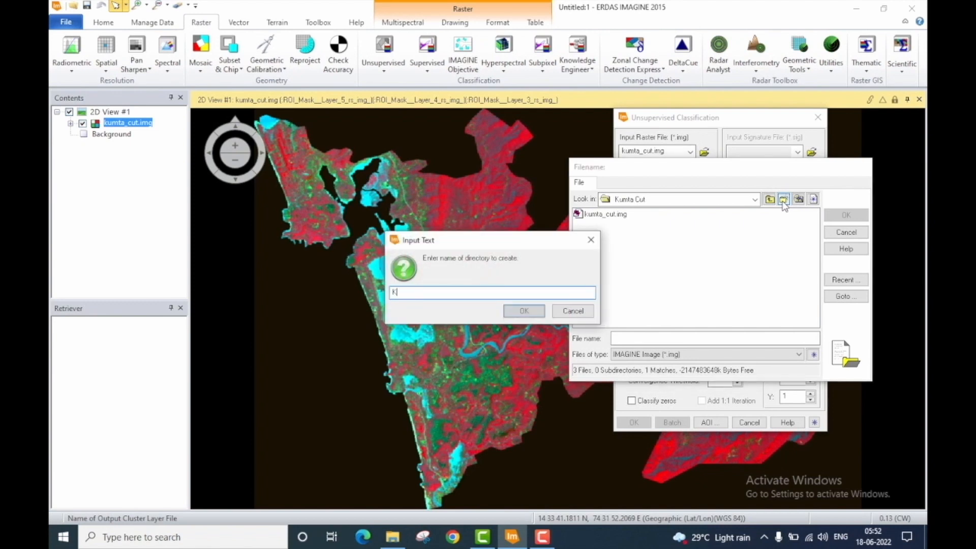
text(-Means CLuster)
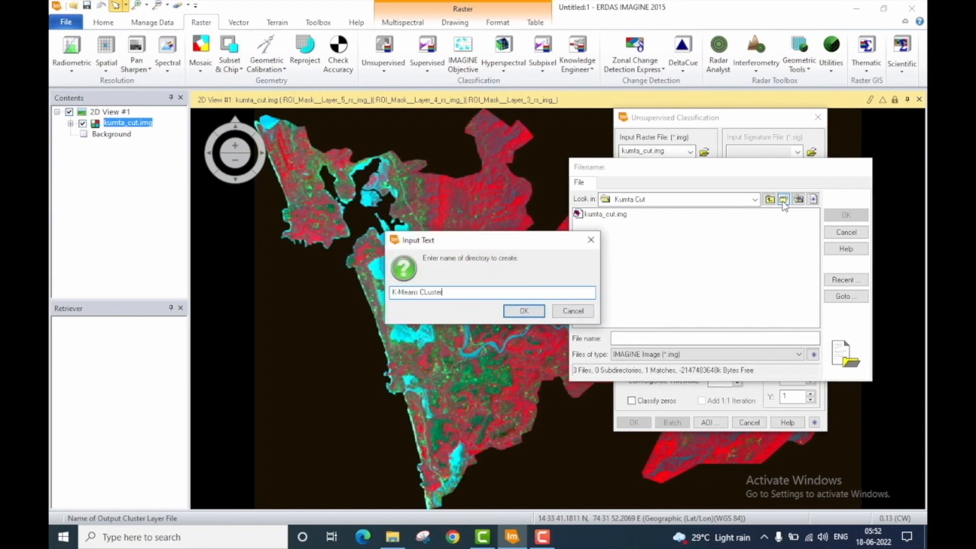
click(524, 311)
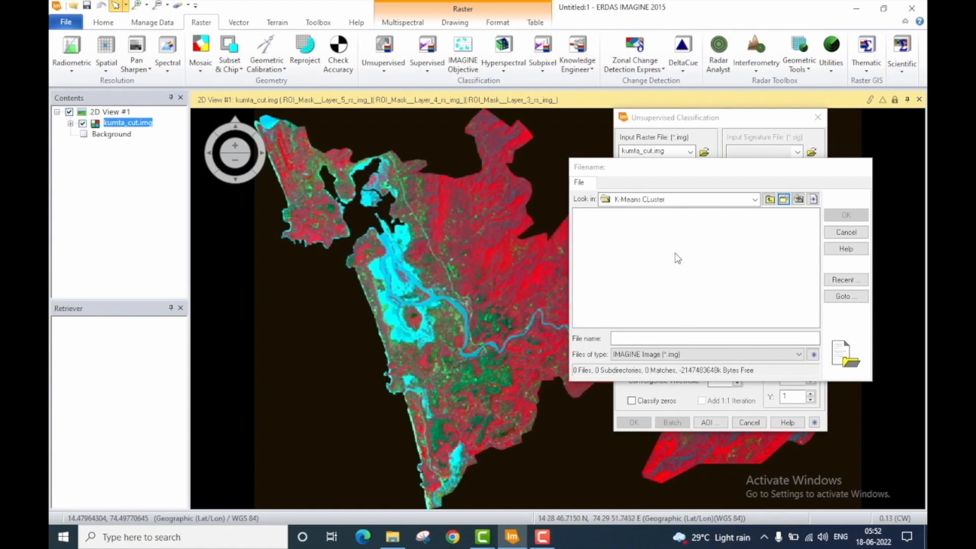
Name the output cluster layer file K_Means_Cluster in the new folder and confirm it
click(649, 337)
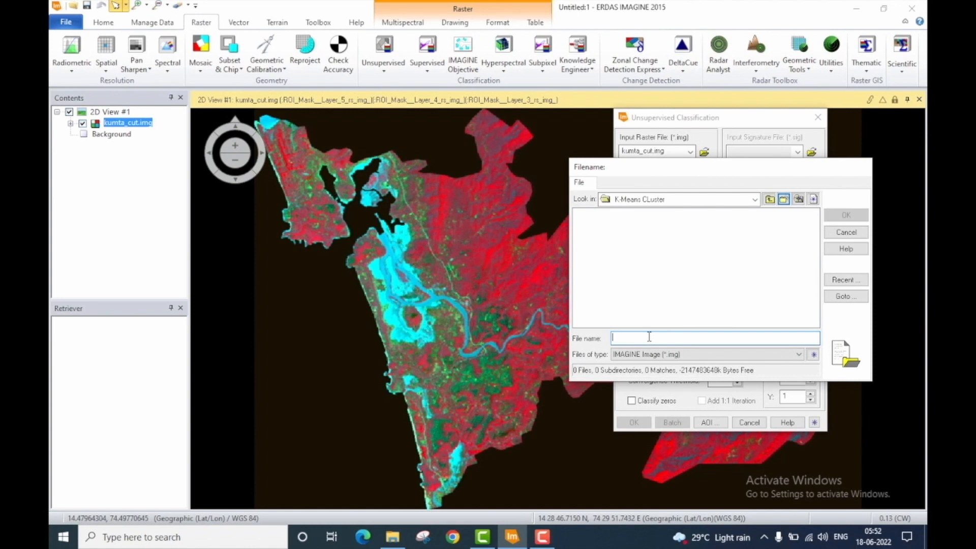
text(K_Me)
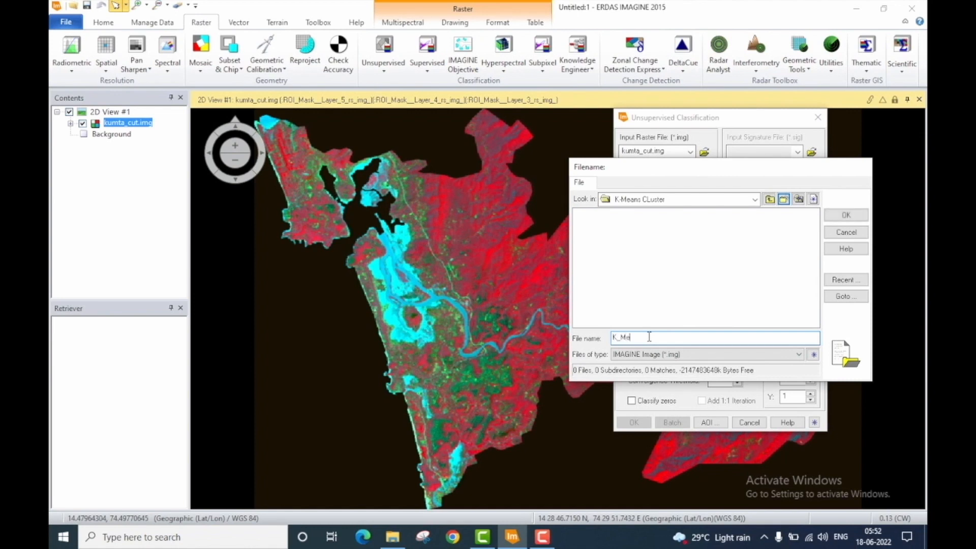
text(ans_Cluster)
click(847, 215)
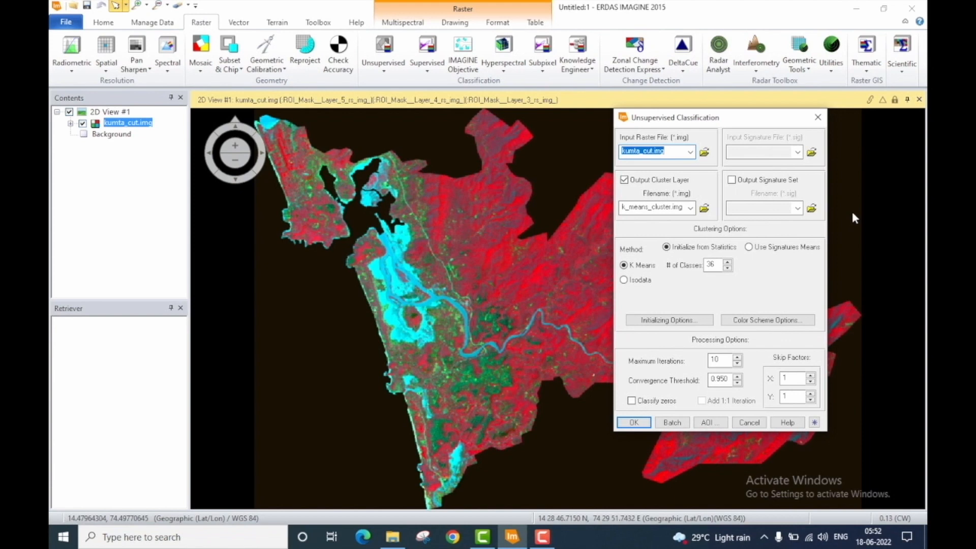
Enable the output signature set and save it as K_Means_Cluster_Signature in the K-Means CLuster folder
click(787, 183)
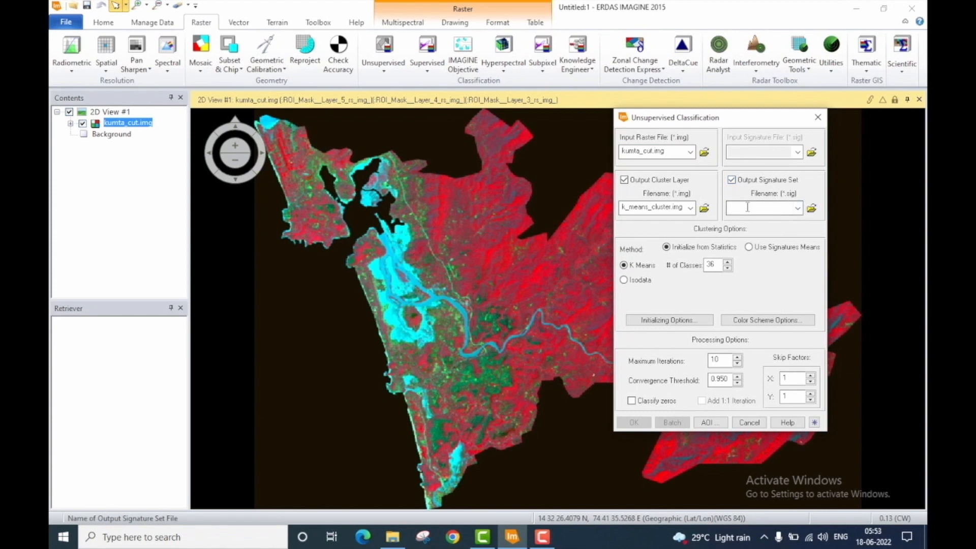
click(812, 208)
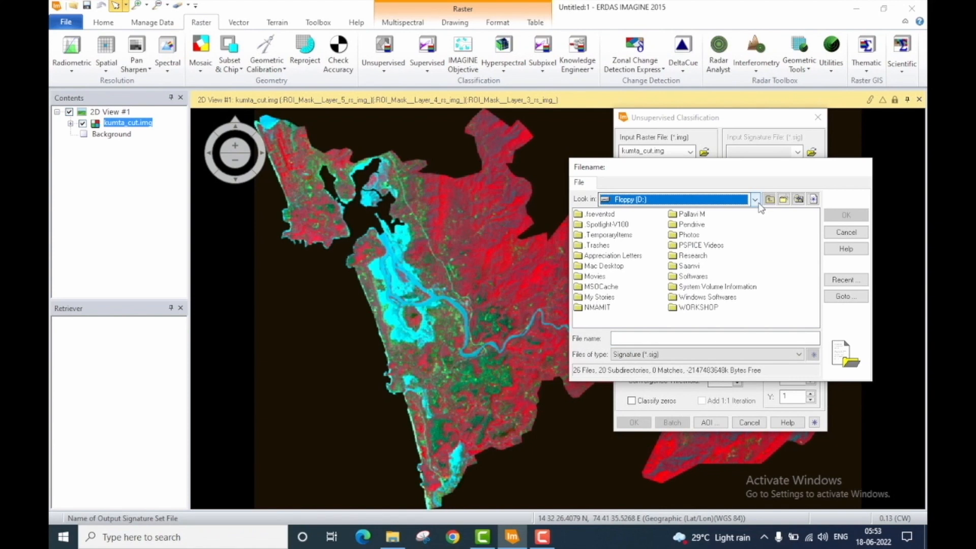
double_click(699, 255)
double_click(604, 268)
click(658, 339)
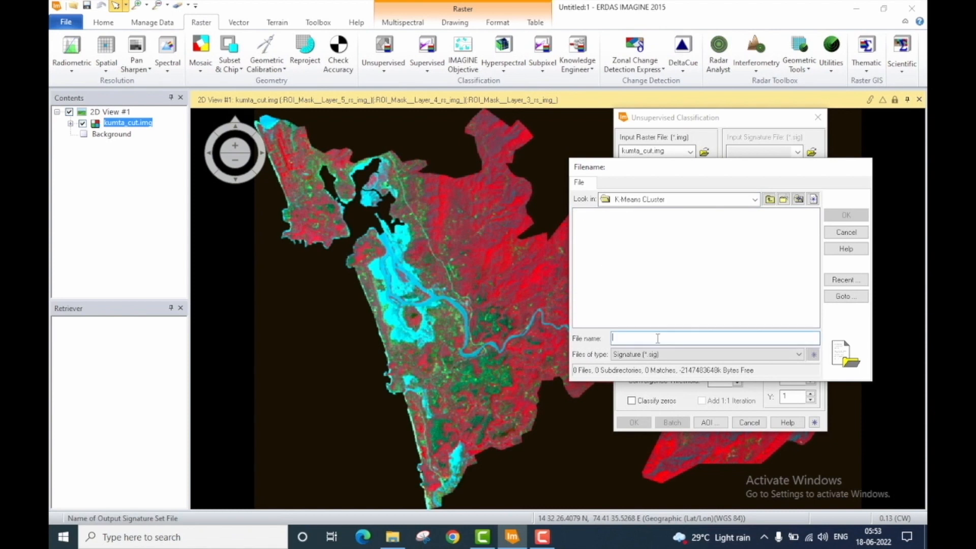
text(K_M)
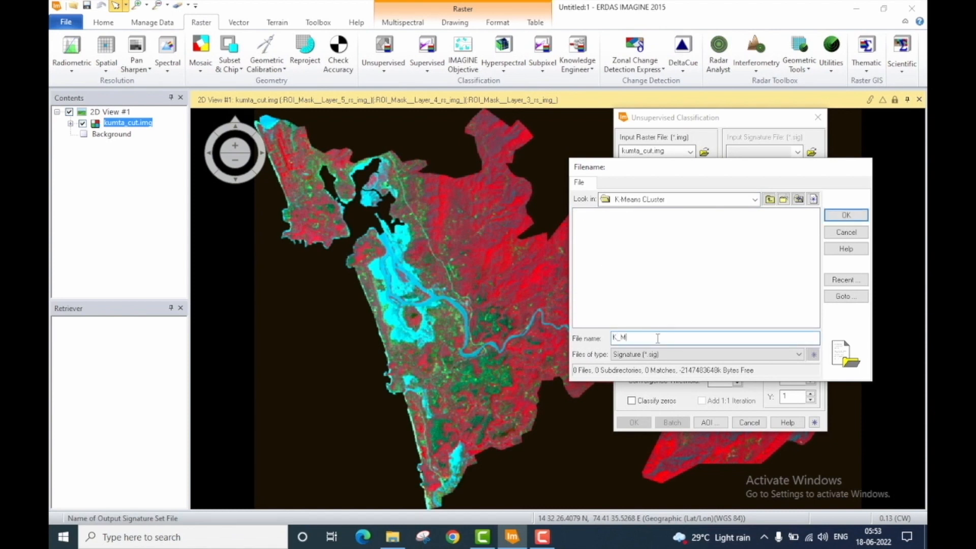
text(eans_Cluster_Signature)
click(861, 216)
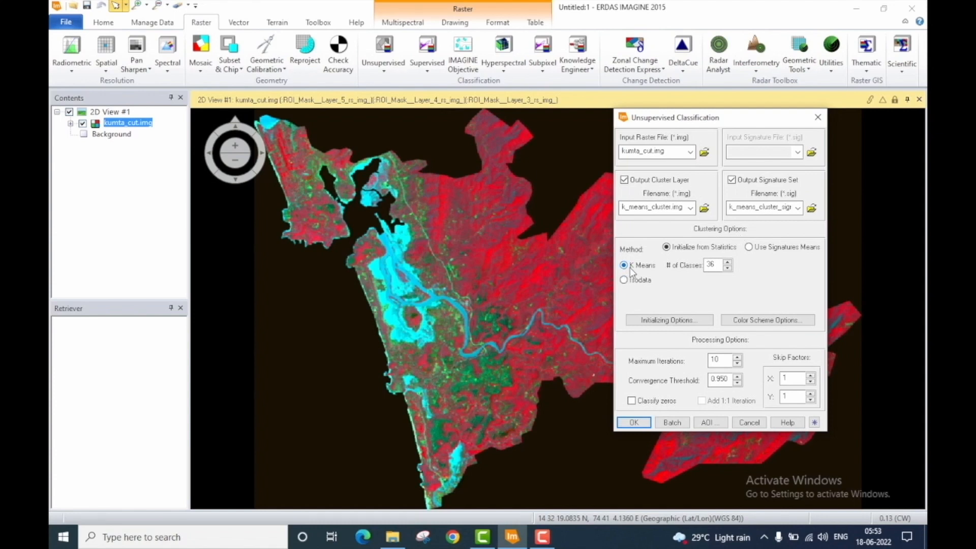
View the clustering options of the Isodata method and return the method to K Means
click(650, 282)
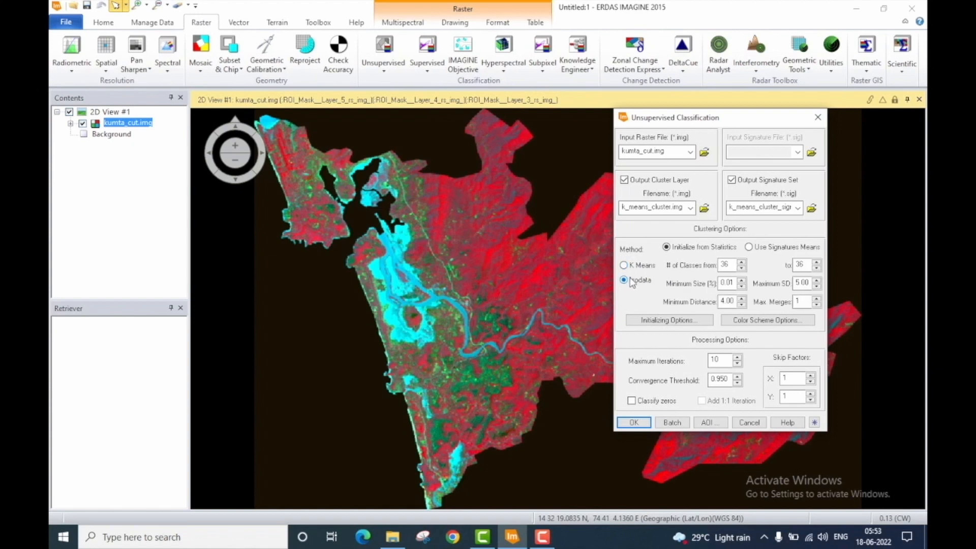
click(624, 266)
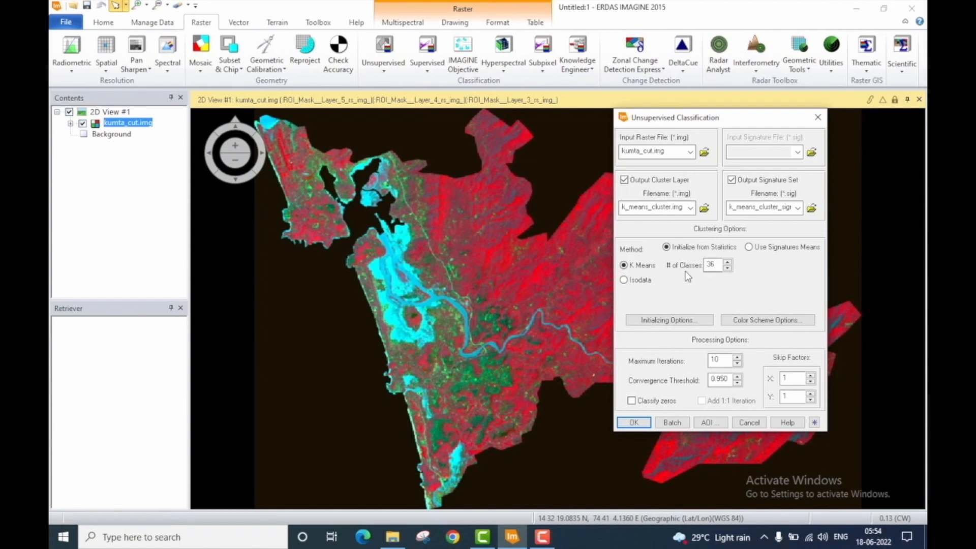
Set the number of K Means classes to 40 and check the initializing options for the cluster means
double_click(713, 264)
click(712, 265)
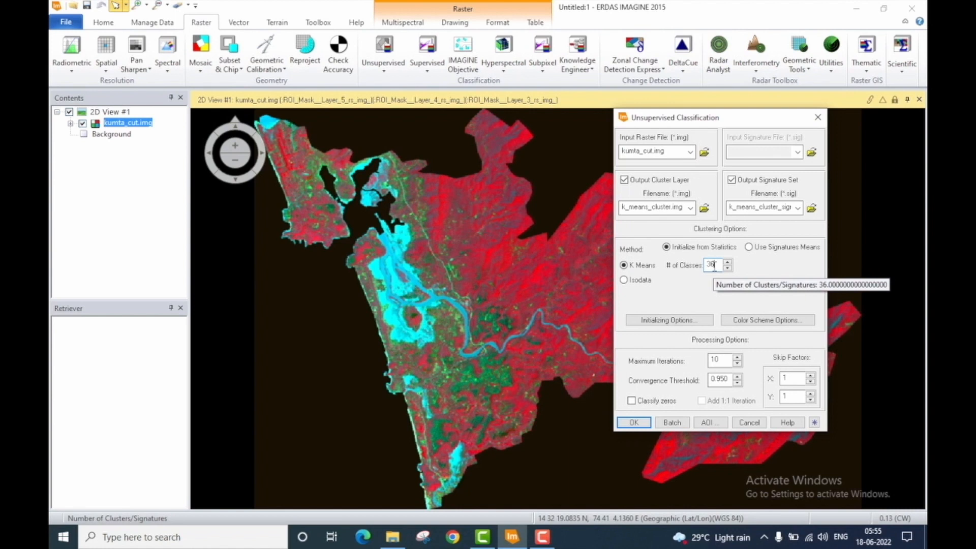
drag(720, 267, 700, 265)
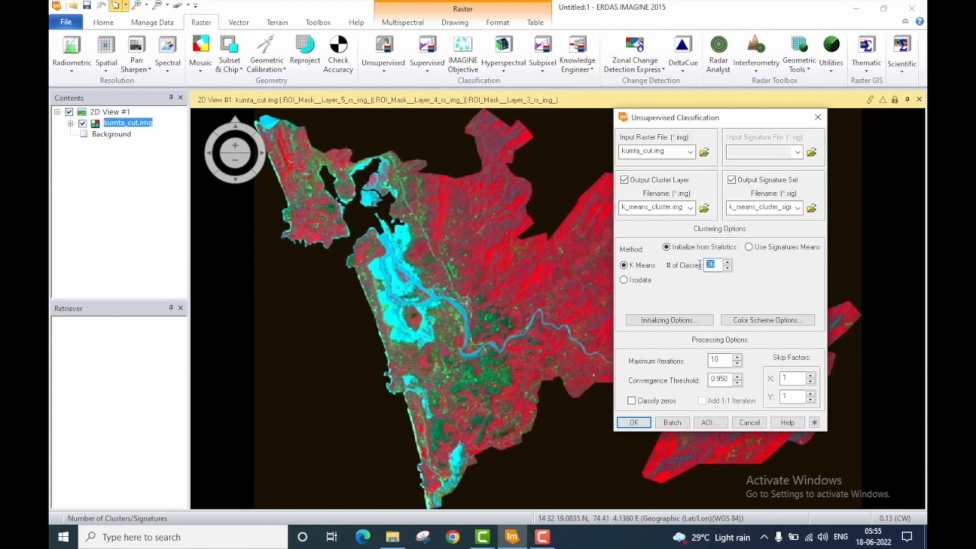
text(40)
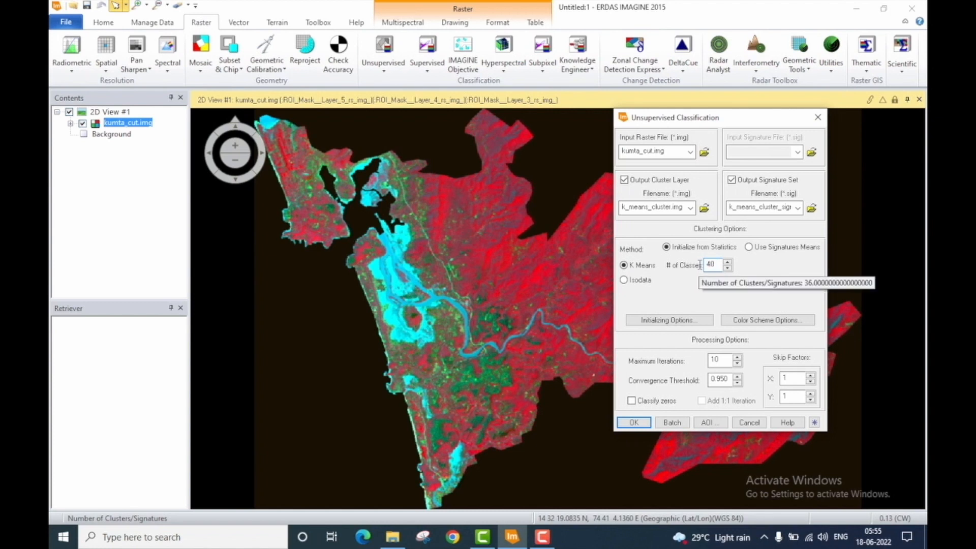
click(661, 320)
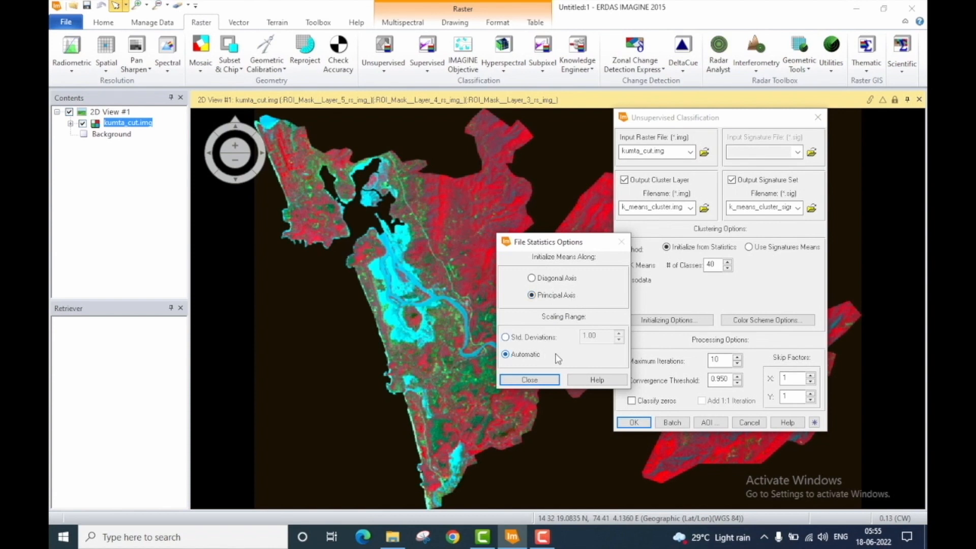
click(543, 384)
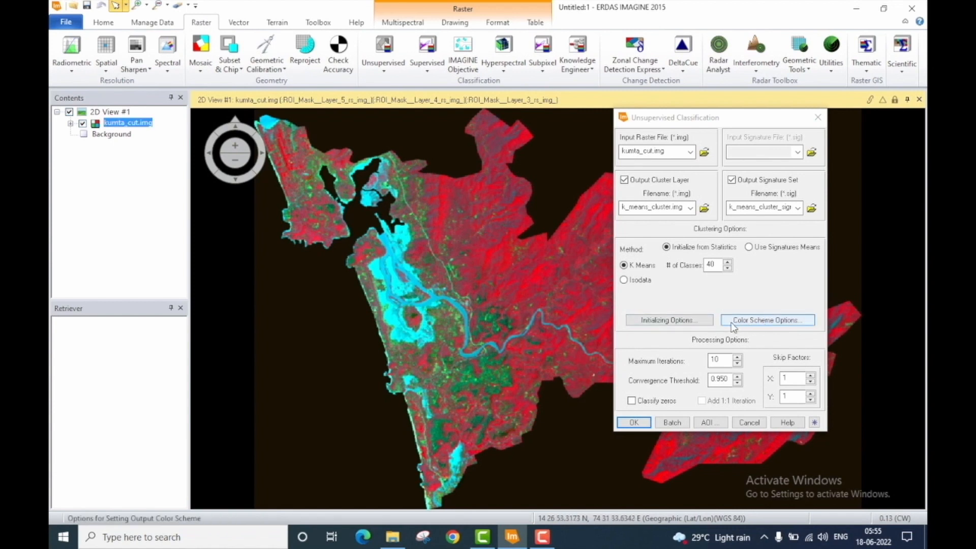
Assign layers 5, 4 and 3 to red, green and blue in the output color scheme, and set the maximum iterations to 100
click(773, 324)
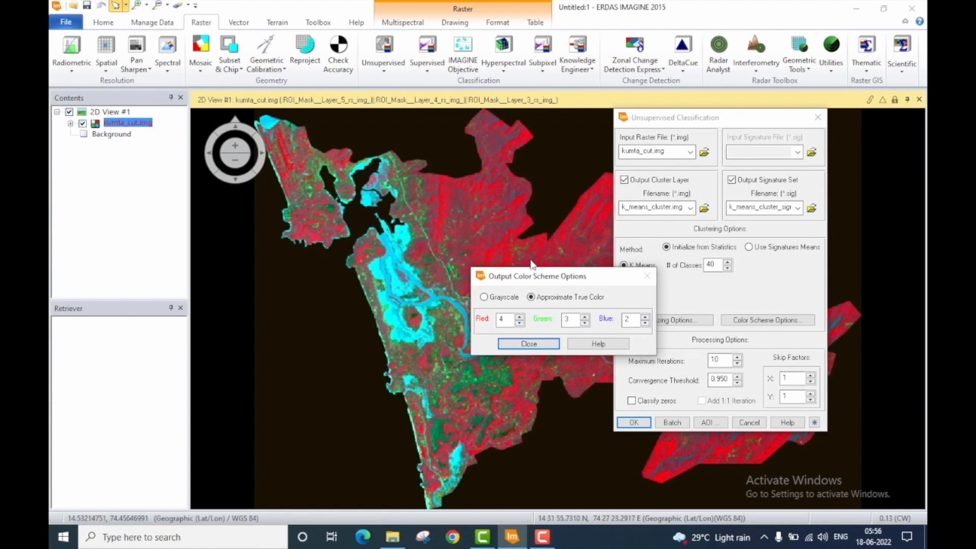
click(520, 316)
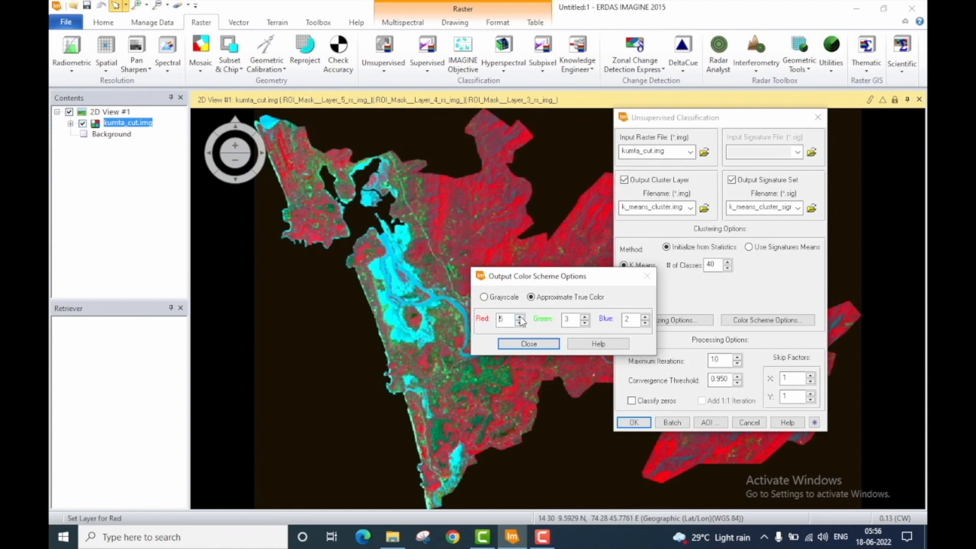
click(586, 317)
click(645, 316)
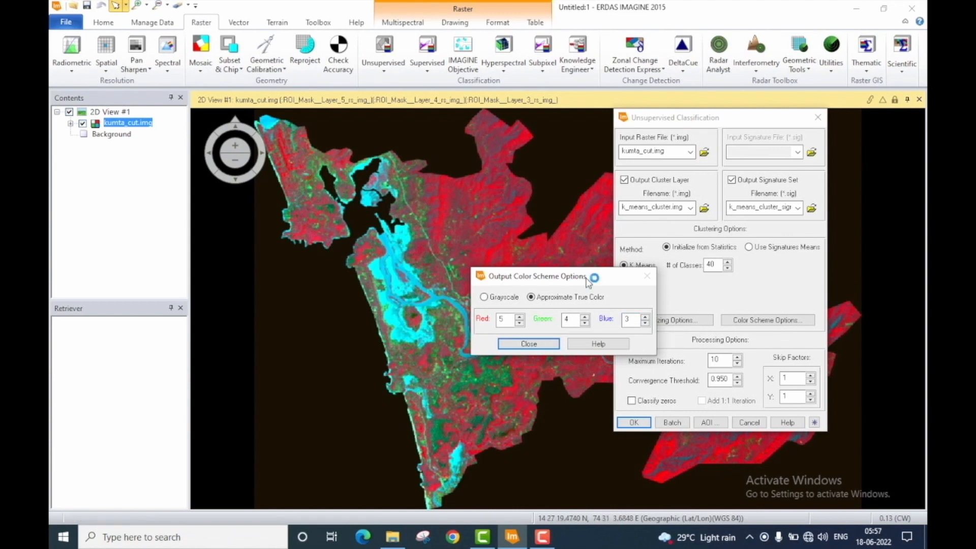
click(539, 344)
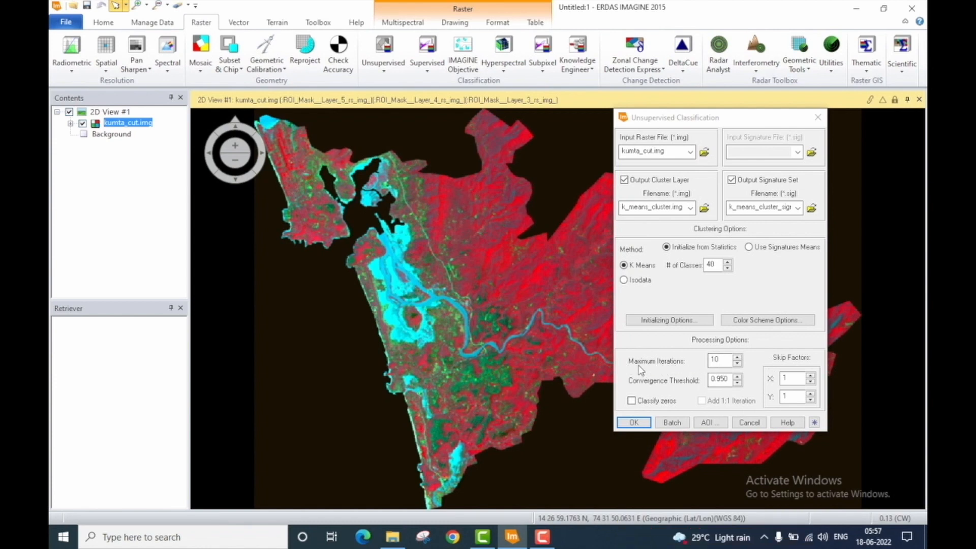
click(673, 365)
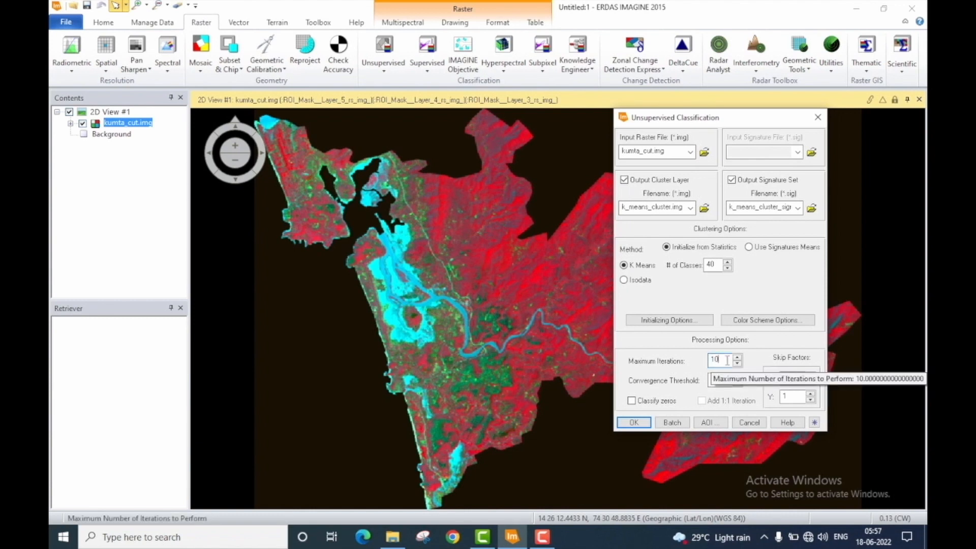
text(0)
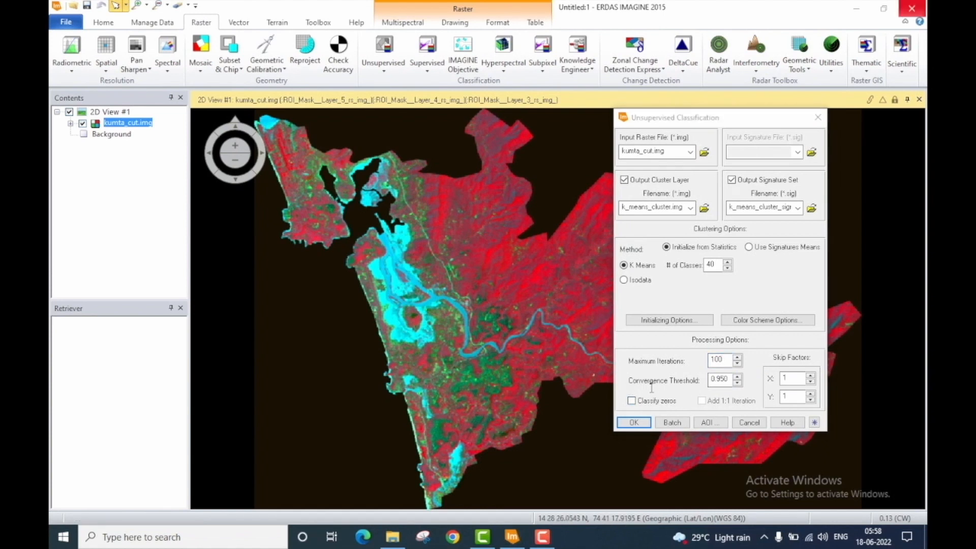
Open the Unsupervised Classification help, read the Convergence Threshold explanation under Processing Options, and return to ERDAS IMAGINE
click(787, 423)
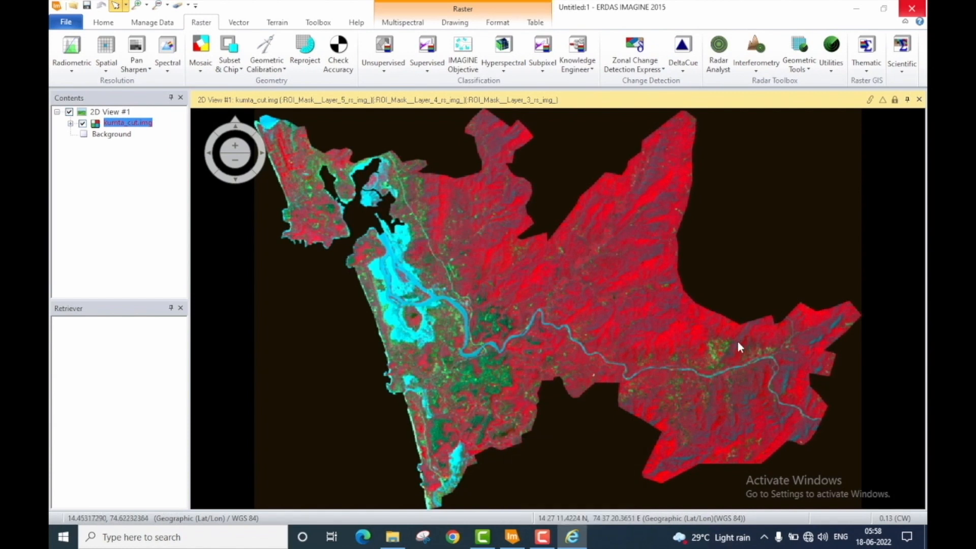
click(576, 537)
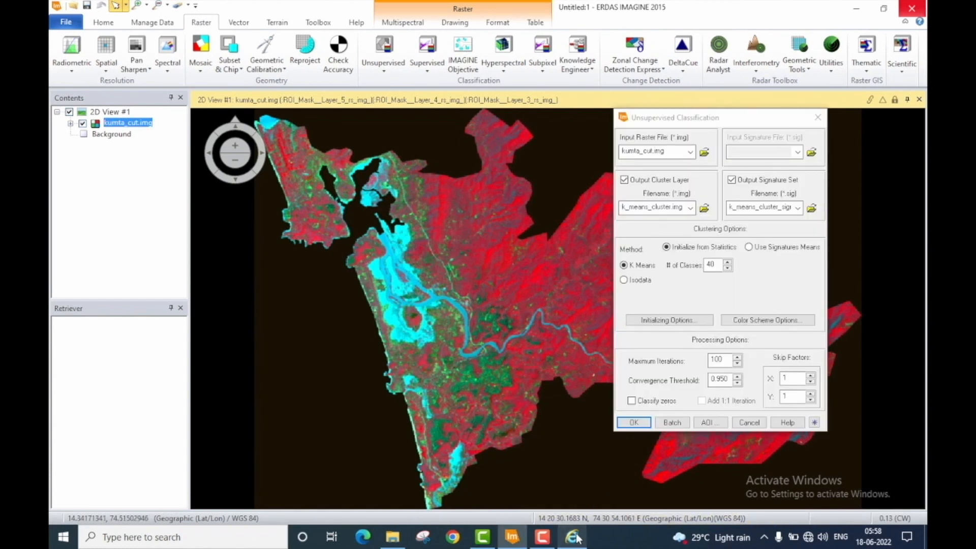
click(576, 537)
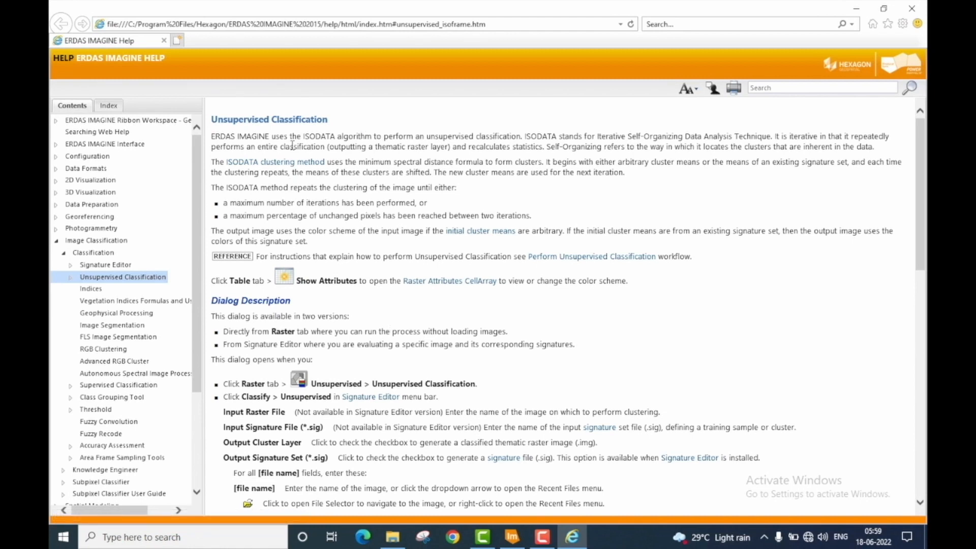
scroll(382, 315, down, 5)
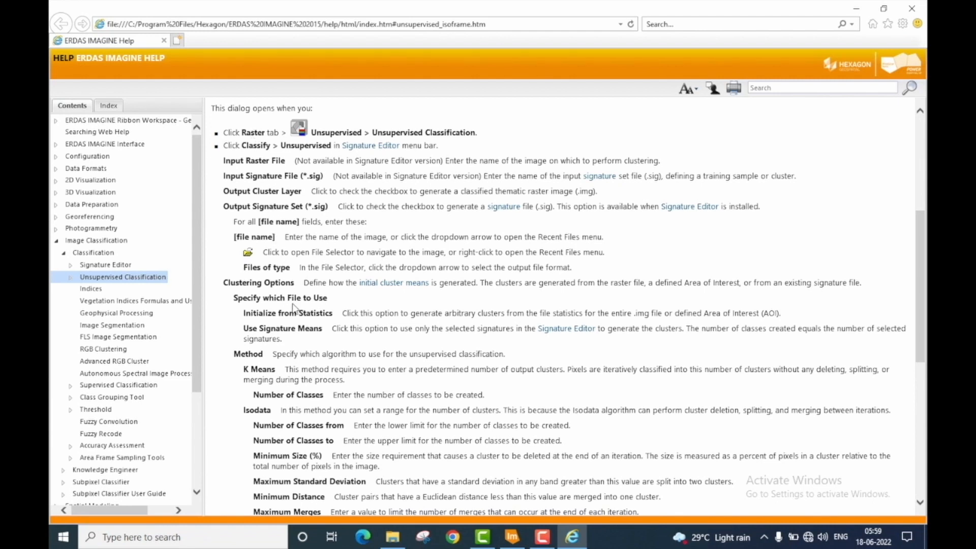
scroll(295, 311, down, 7)
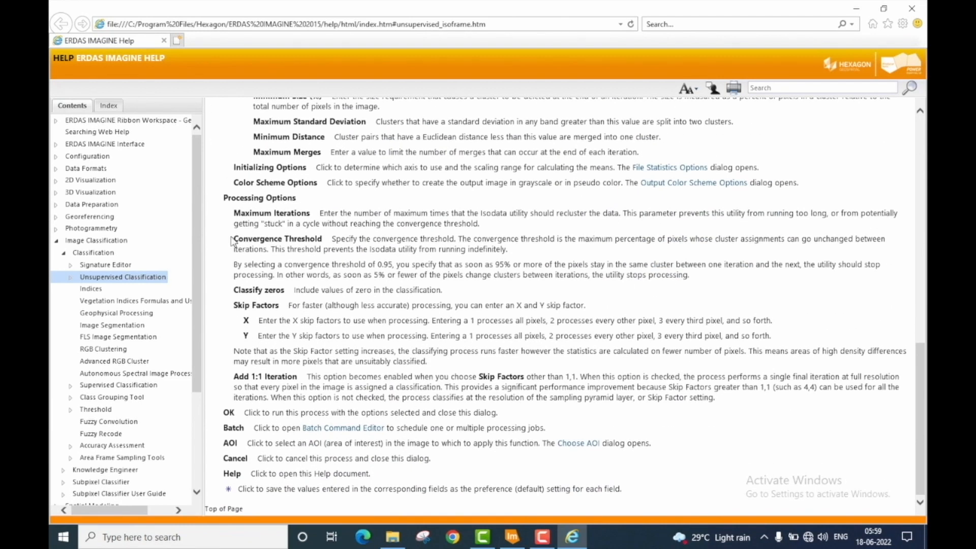
drag(234, 239, 310, 246)
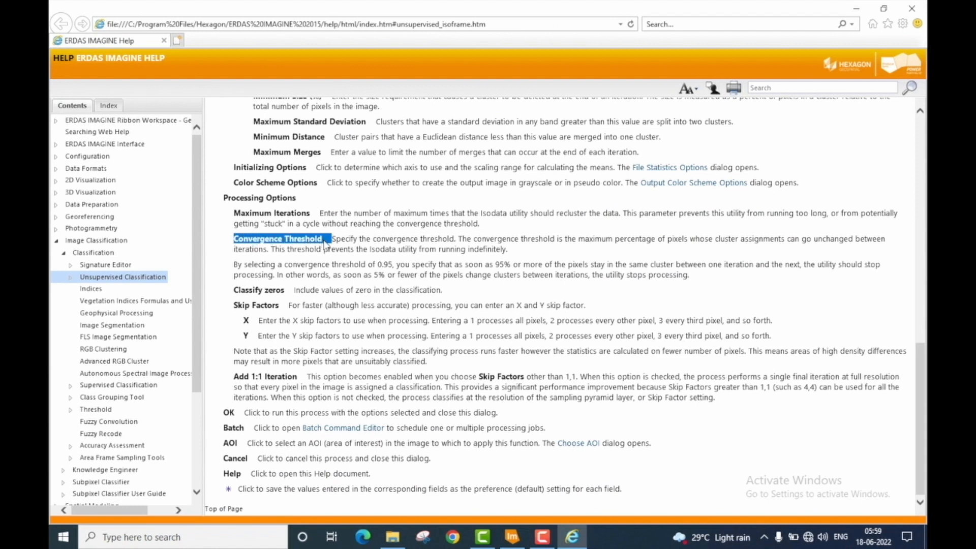
click(236, 238)
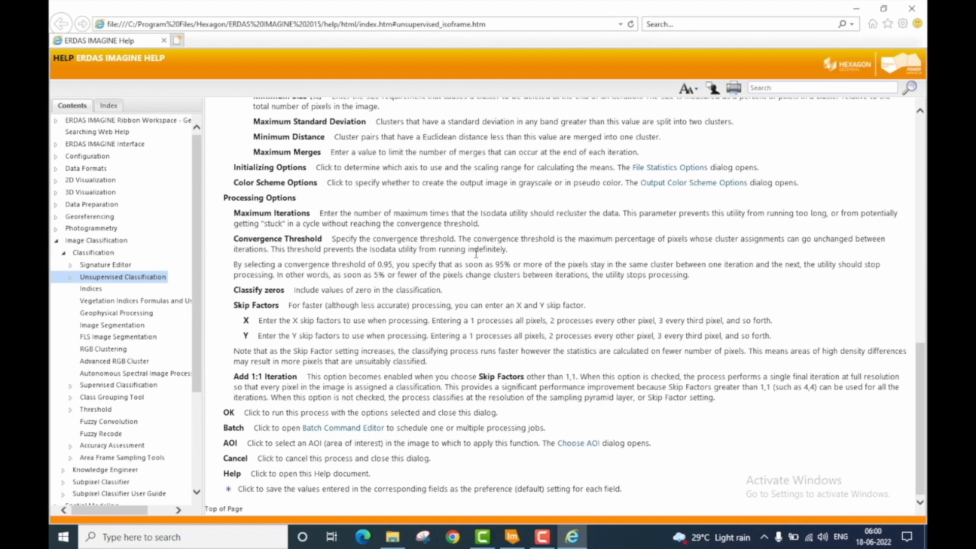
double_click(275, 249)
drag(304, 247, 519, 247)
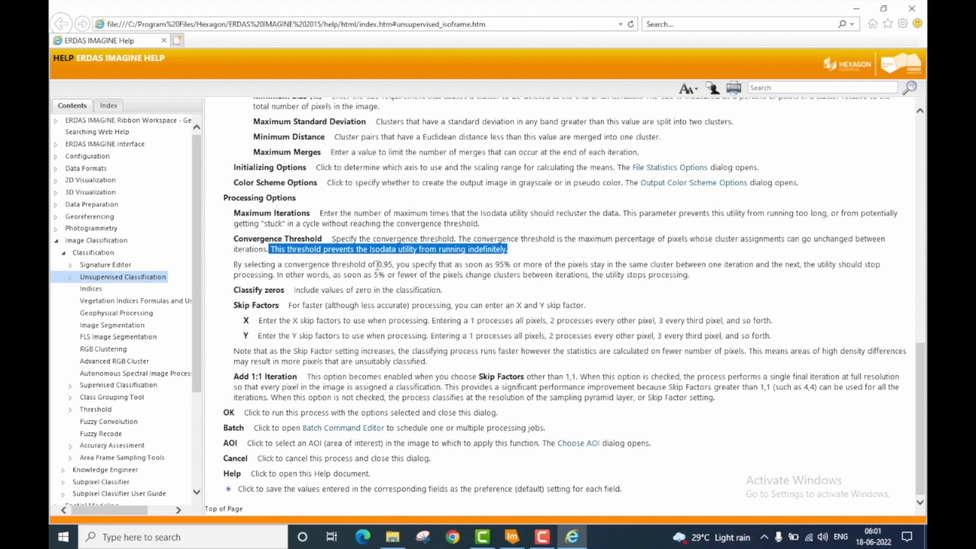
key(alt+Tab)
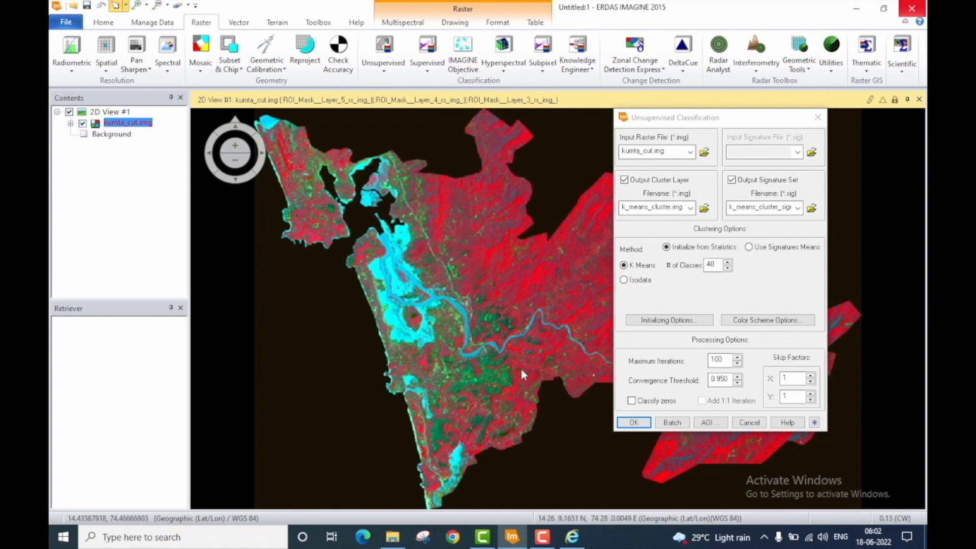
Try the Classify zeros and Use Signature Means options, leaving zeros unclassified and the clusters initialized from statistics
click(632, 401)
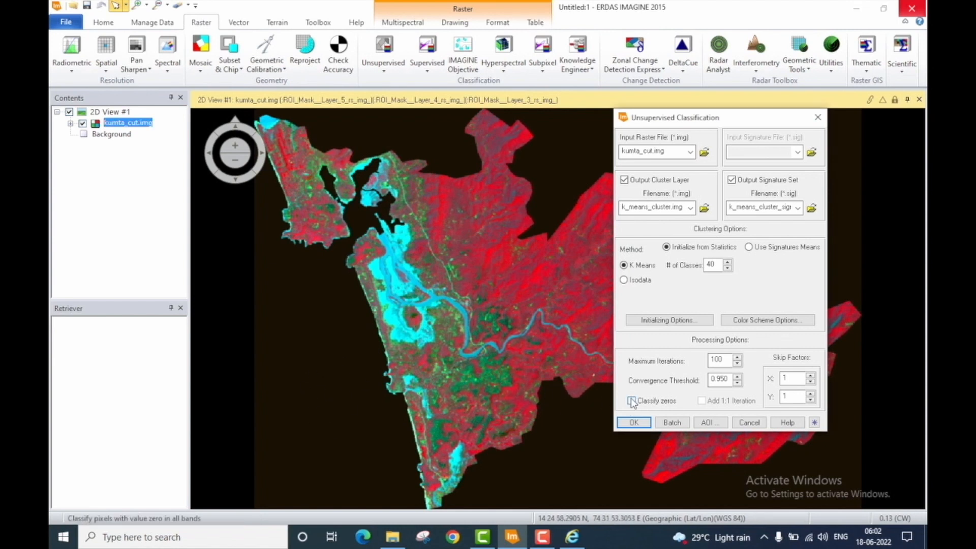
click(632, 401)
click(631, 402)
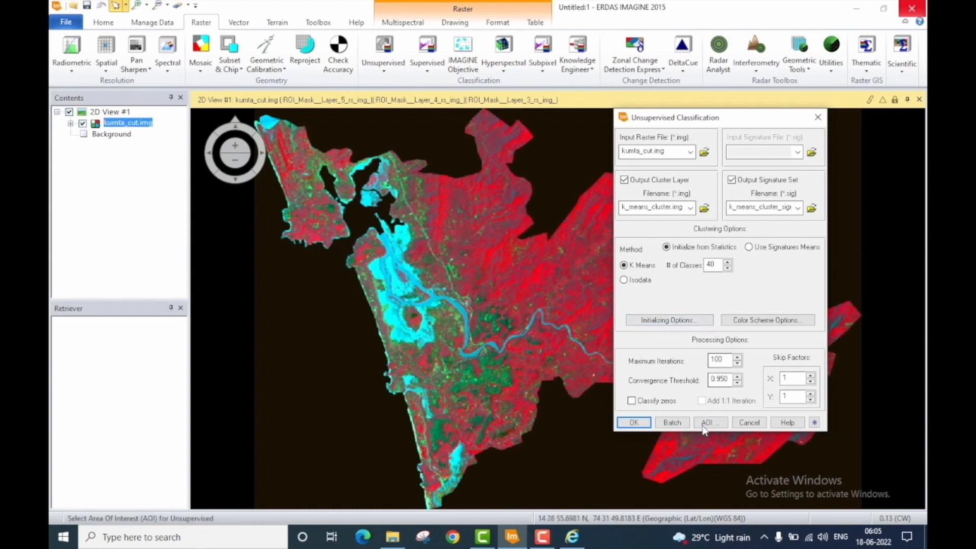
click(749, 249)
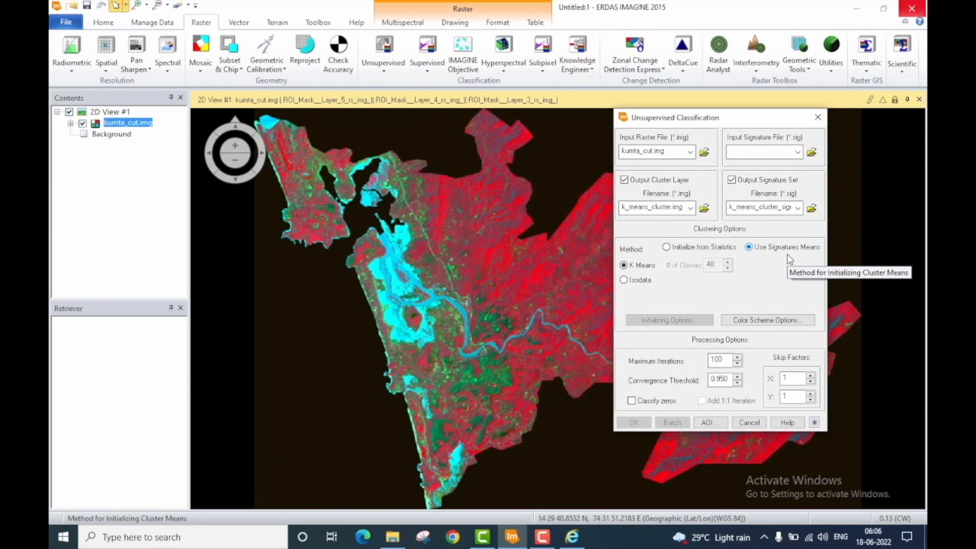
click(683, 249)
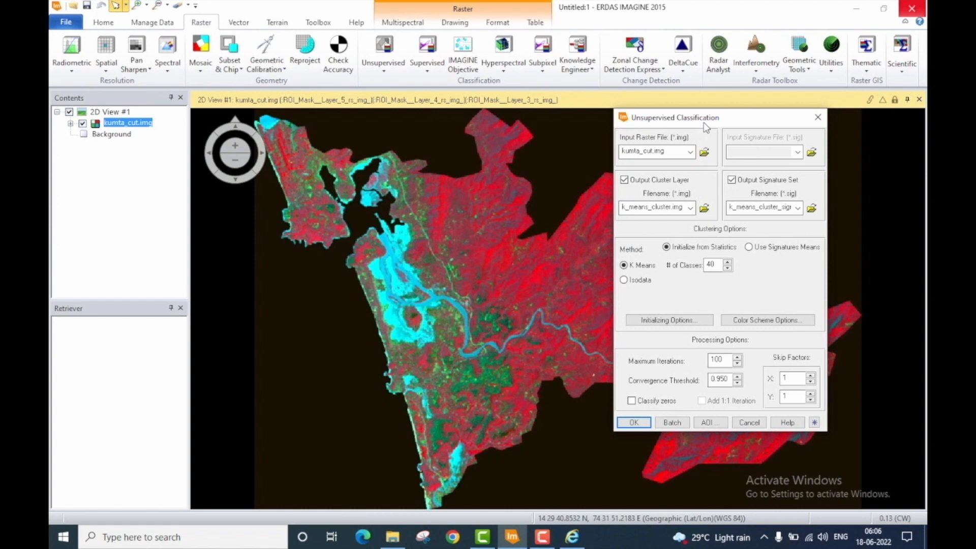
Run the unsupervised classification and close the process list once the process is done
click(634, 422)
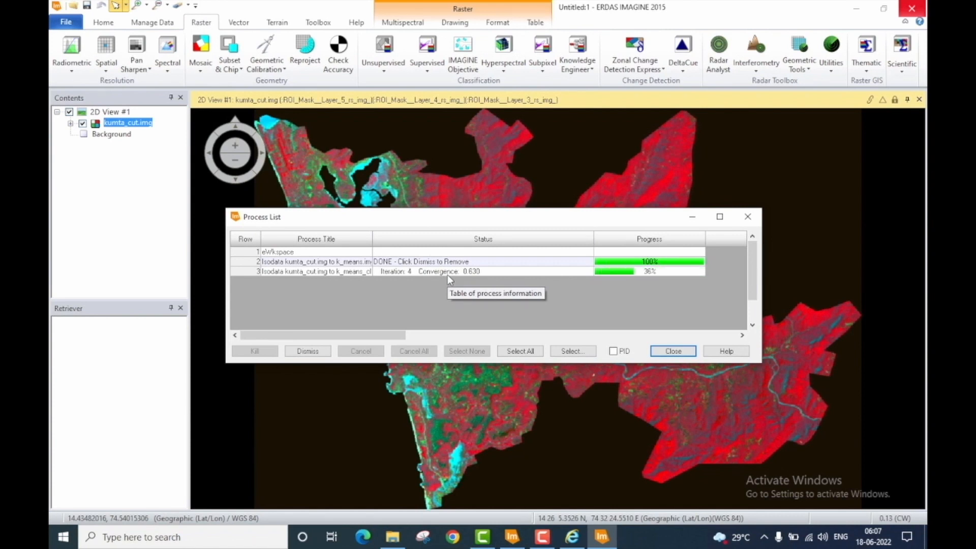
click(235, 271)
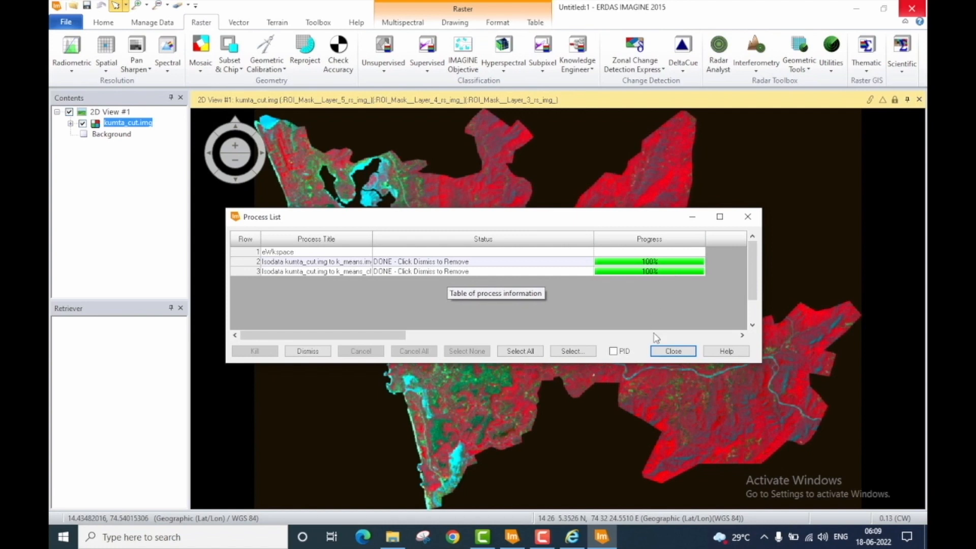
click(674, 352)
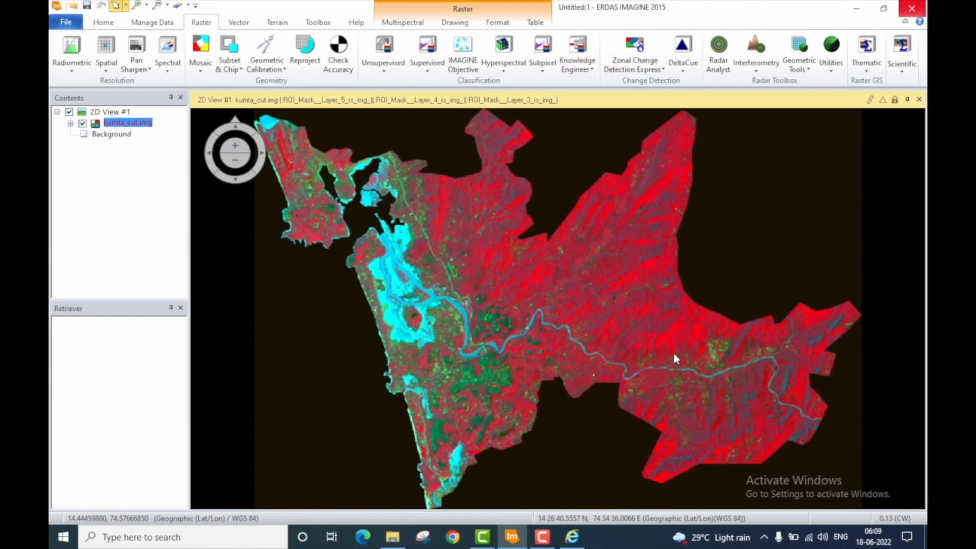
Add k_means_cluster.img from the K-Means CLuster folder to the 2D view and look through its list of classes
click(74, 9)
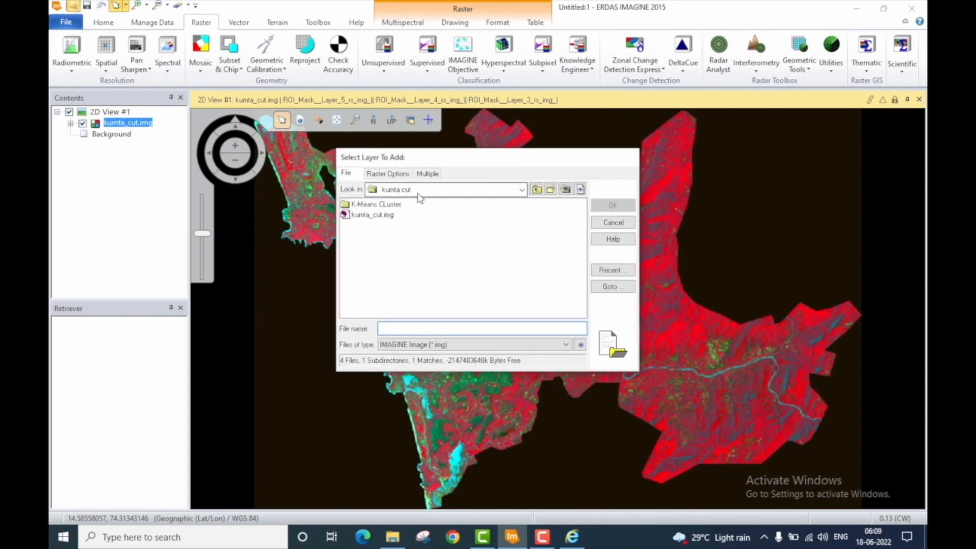
double_click(390, 205)
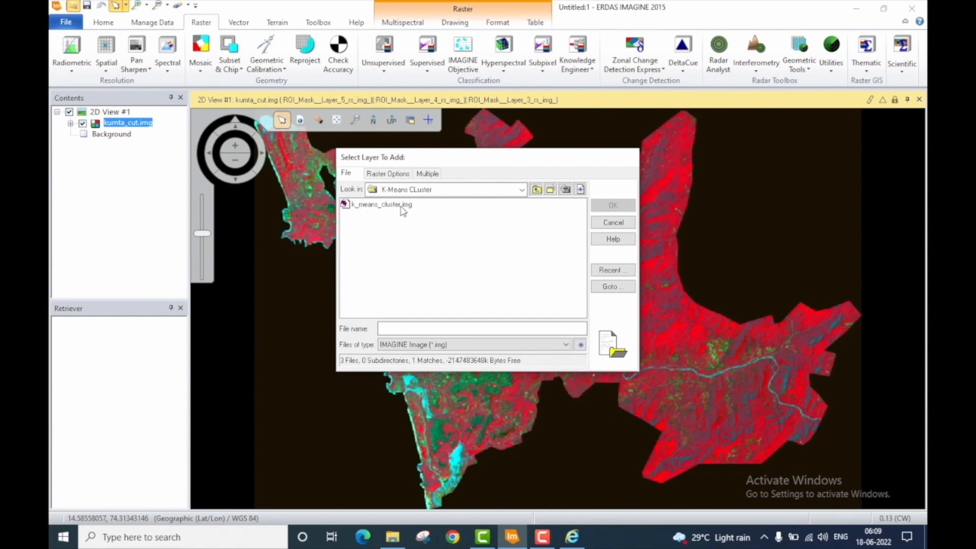
click(402, 205)
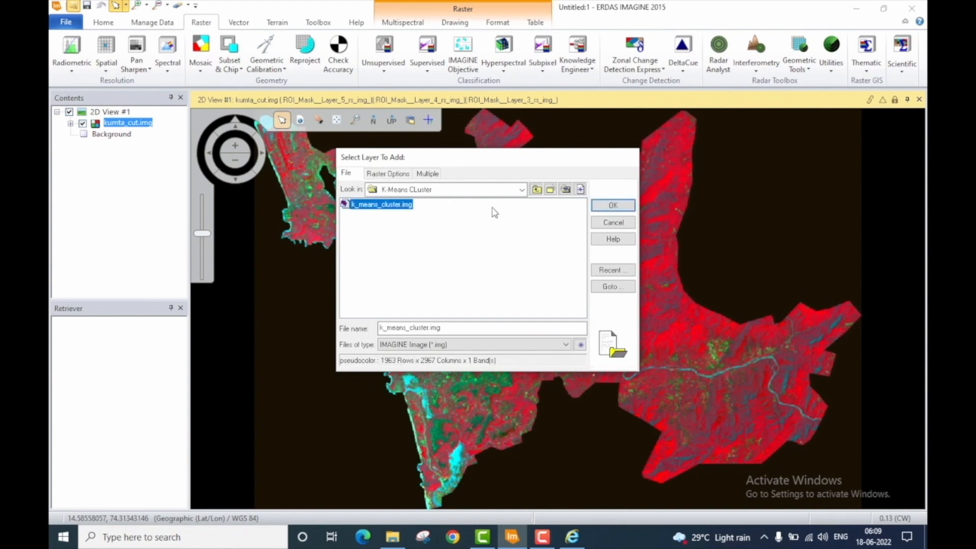
click(612, 206)
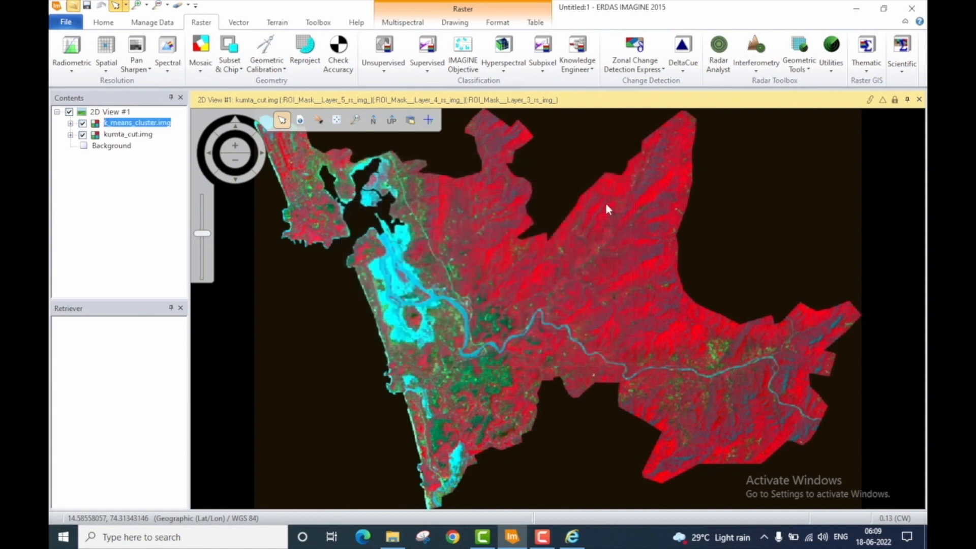
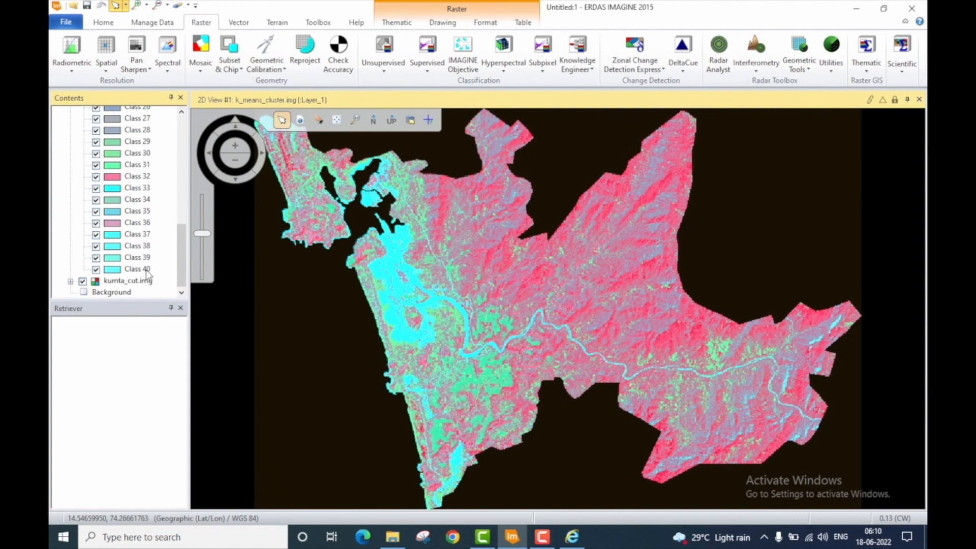
scroll(147, 274, up, 8)
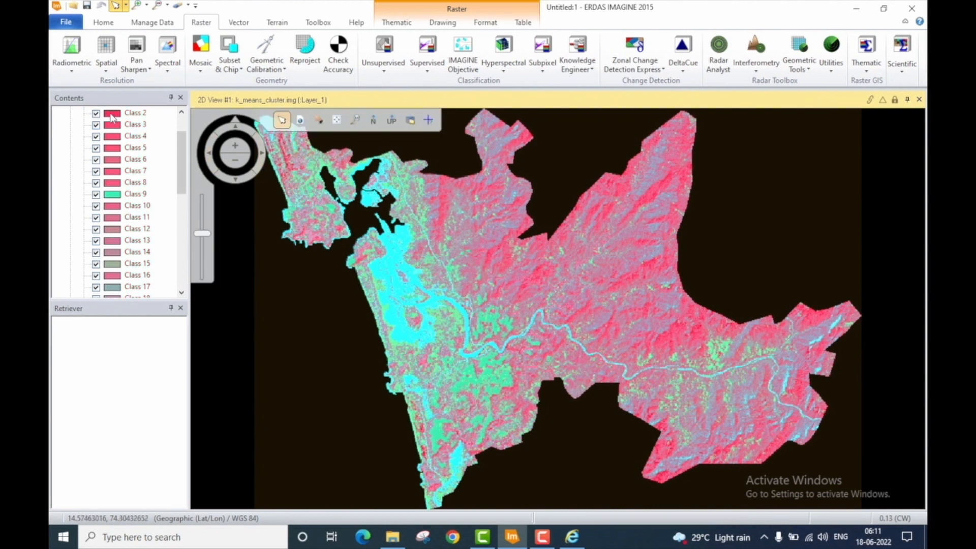
scroll(117, 271, up, 3)
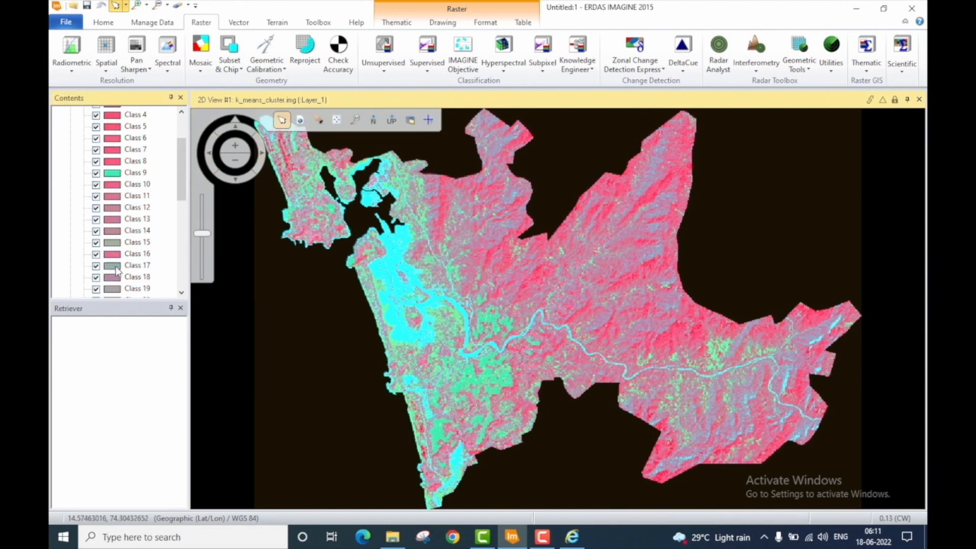
scroll(112, 216, up, 1)
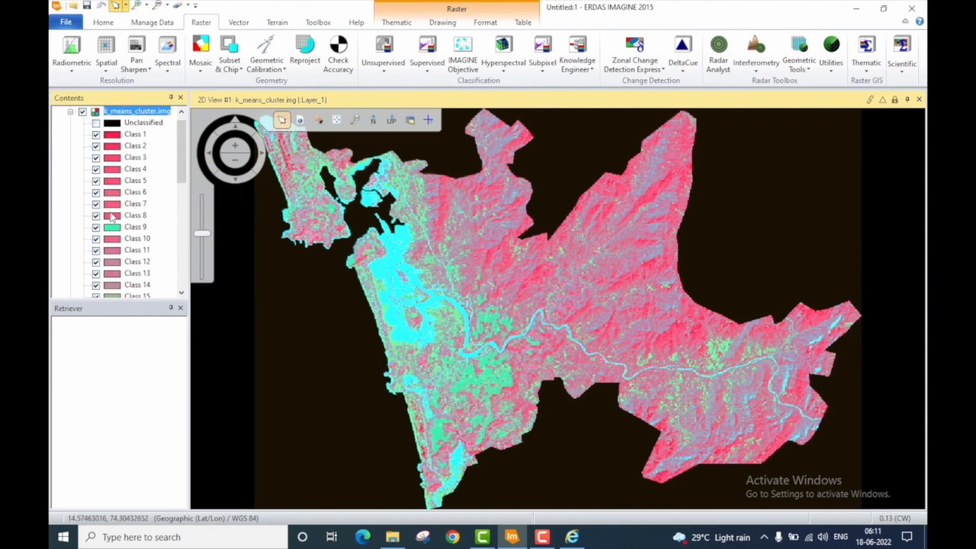
Turn off the display of all 40 classes in the k_means_cluster.img layer
click(96, 135)
click(98, 147)
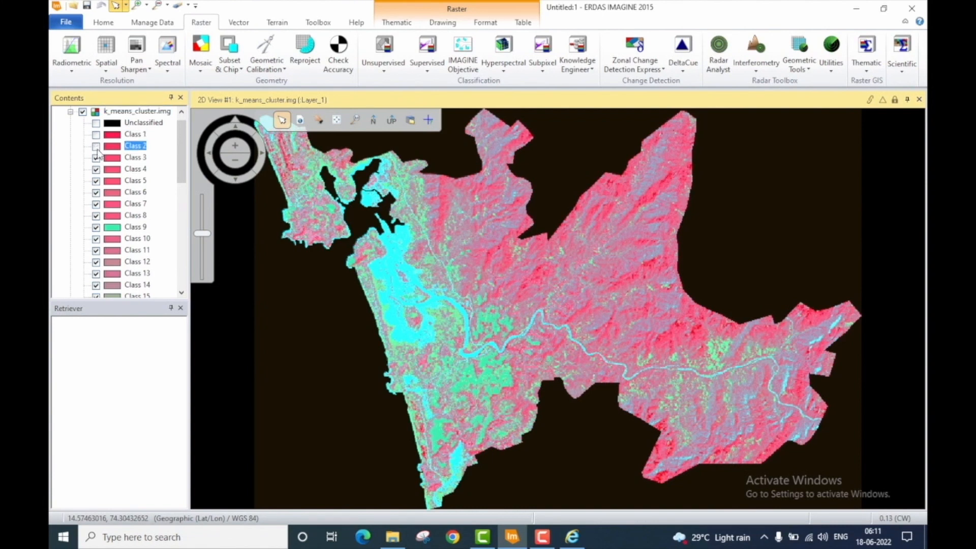
scroll(98, 152, up, 1)
click(96, 158)
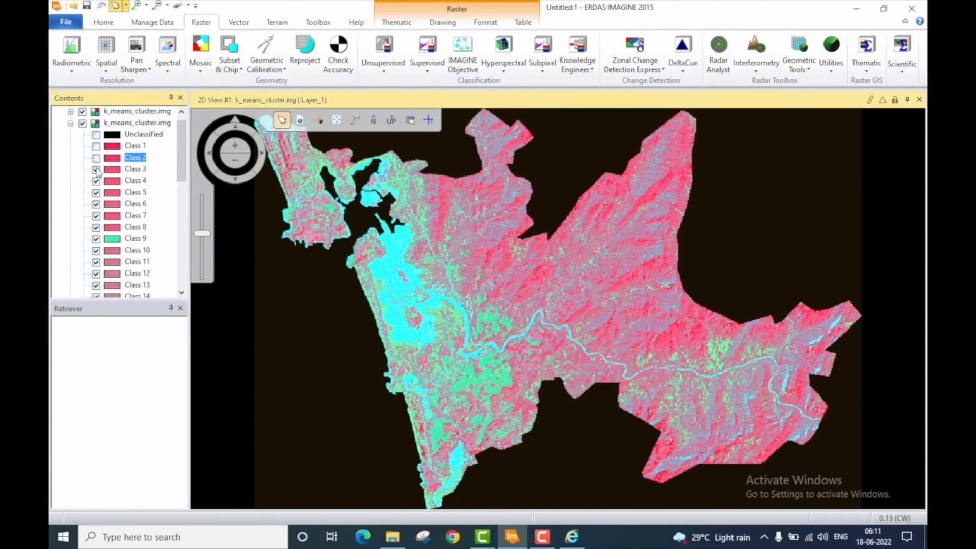
click(96, 170)
click(97, 193)
click(96, 217)
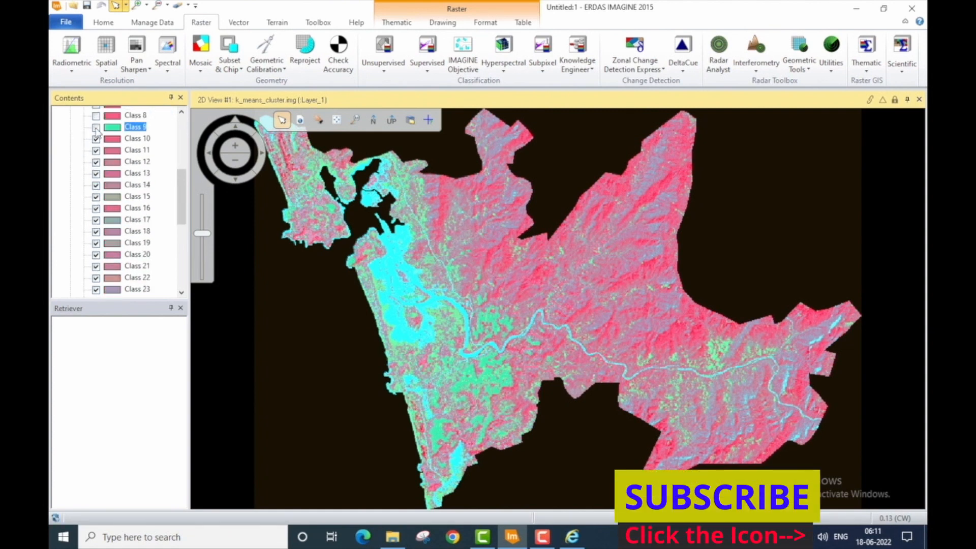
click(96, 151)
click(96, 186)
click(96, 220)
click(96, 267)
mouse_move(182, 208)
mouse_down()
mouse_move(188, 255)
mouse_move(185, 247)
mouse_up()
click(96, 200)
click(96, 258)
scroll(98, 262, down, 3)
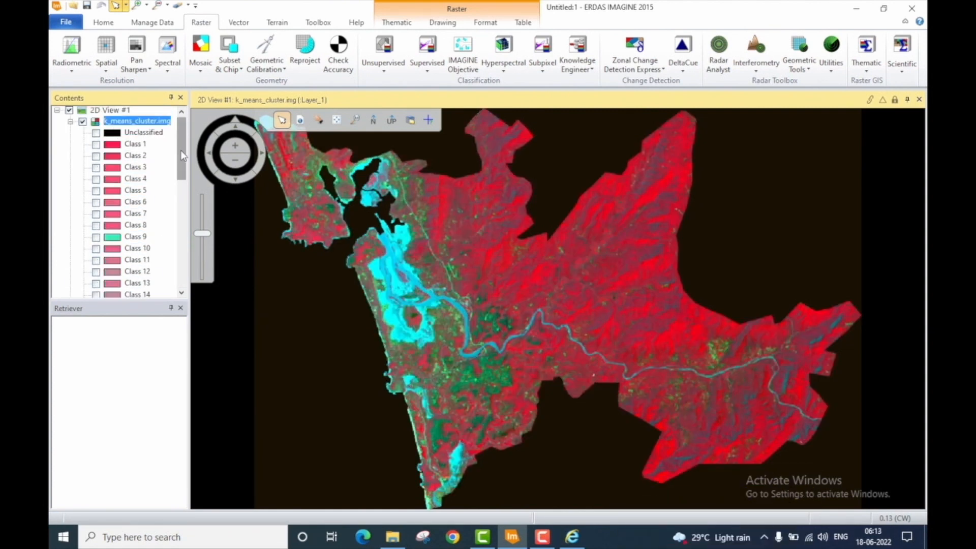
drag(181, 151, 181, 153)
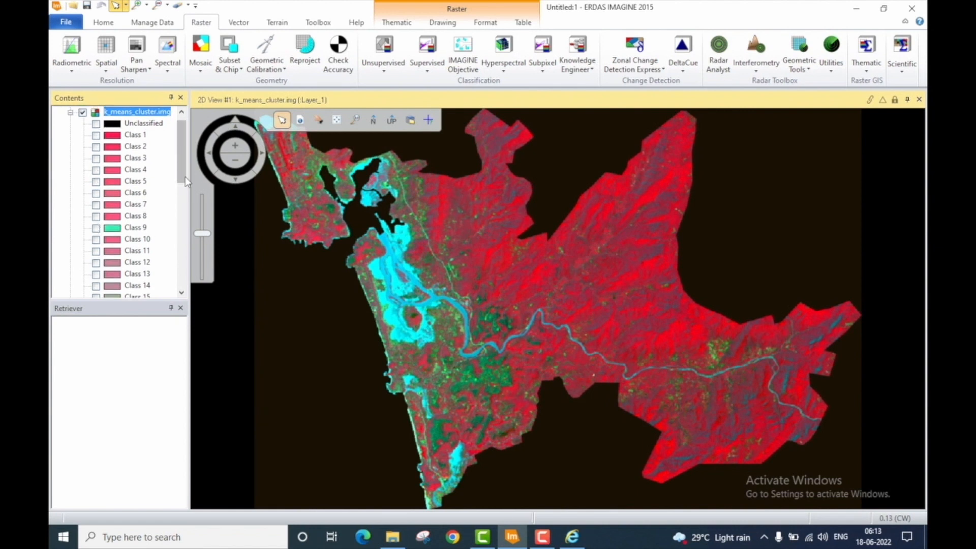
Hide the kumta_cut.img layer and return to the start of the k_means_cluster.img class list
drag(178, 164, 179, 267)
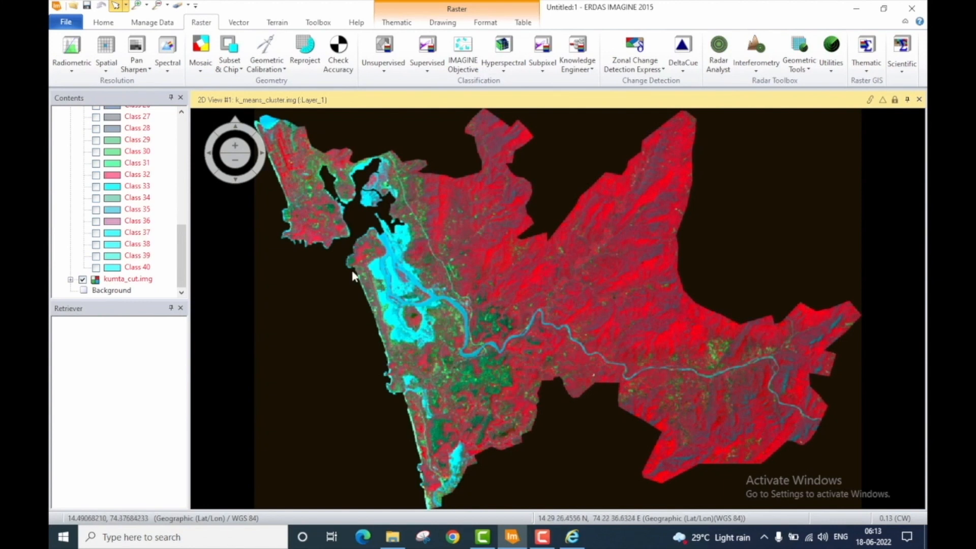
click(83, 280)
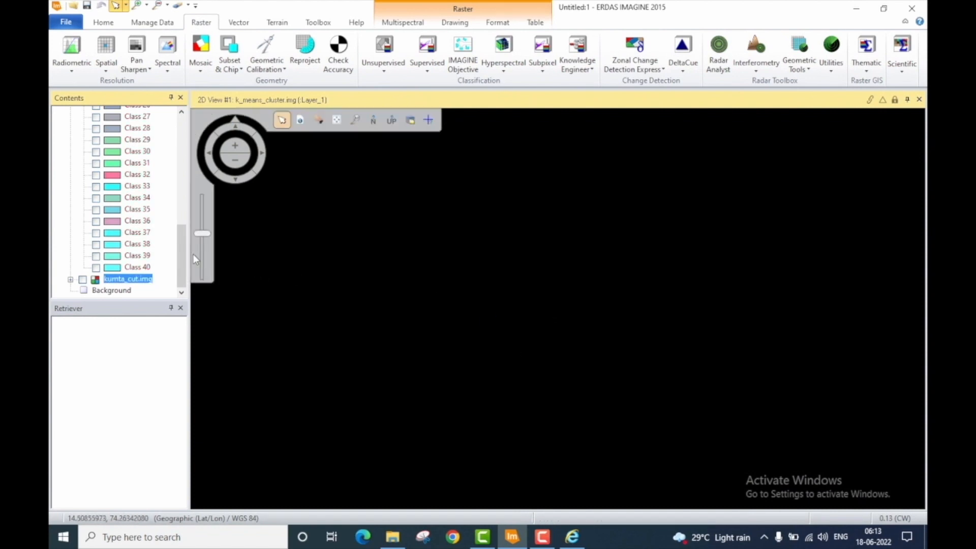
drag(184, 257, 186, 134)
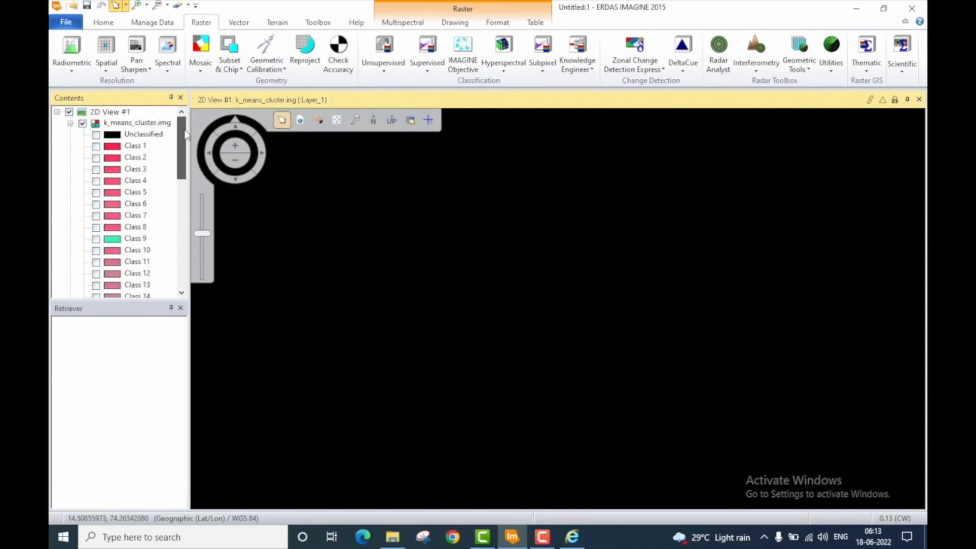
Preview Class 1 on its own, hide it again, and display only Class 9
click(95, 147)
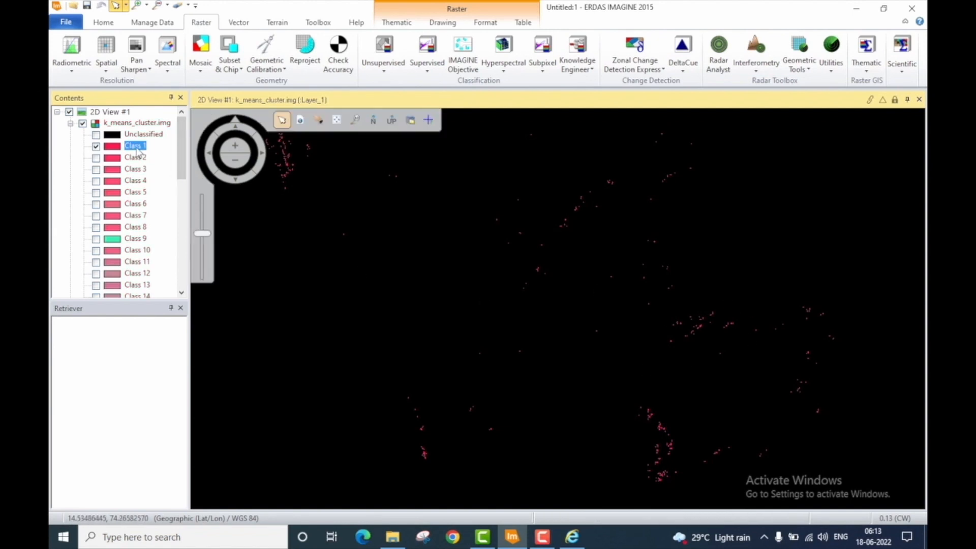
click(96, 147)
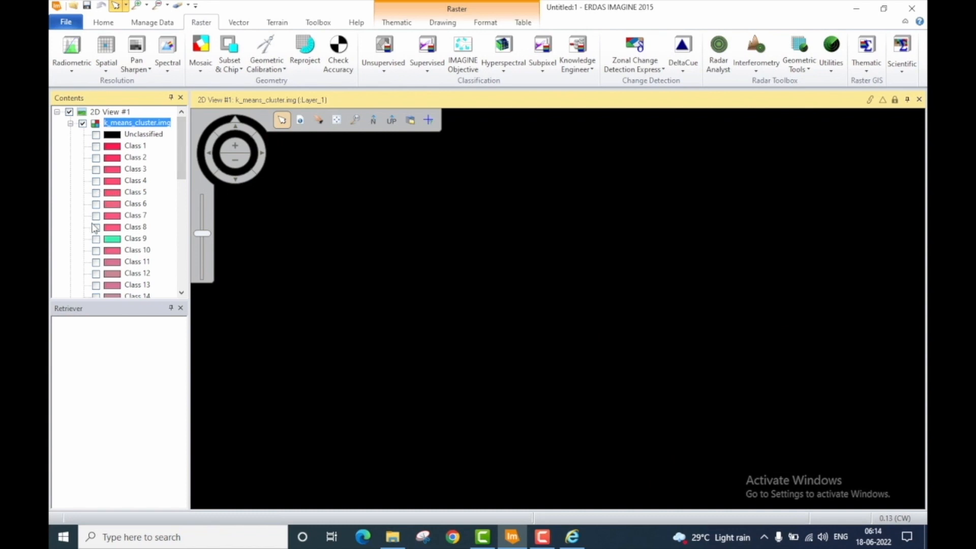
click(96, 239)
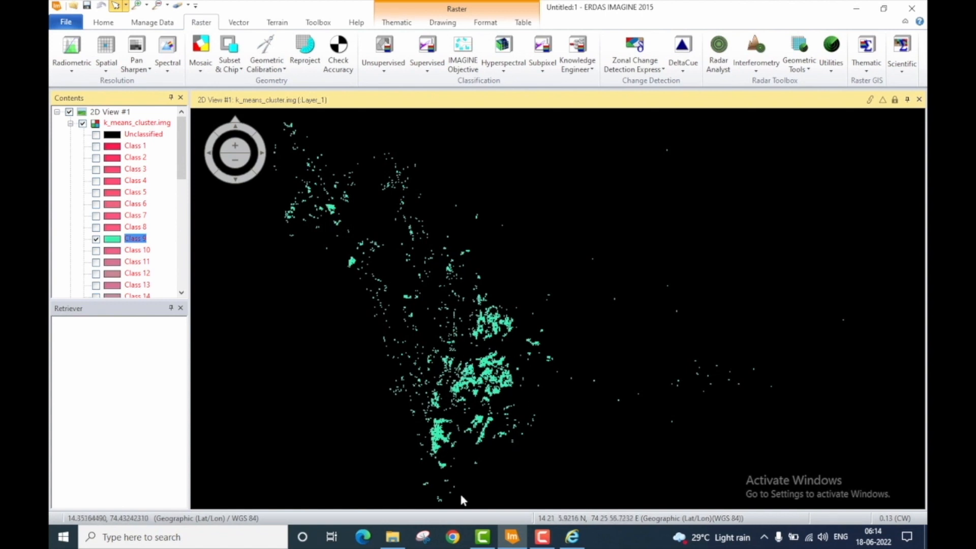
Open Google Chrome with the nitte.edu.in profile, search for wikimapia and open the Wikimapia site
click(452, 538)
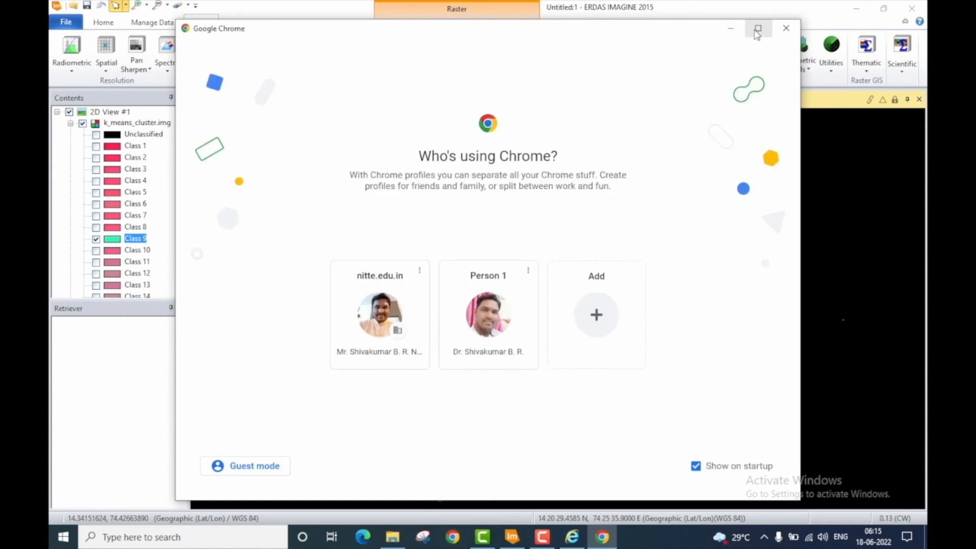
click(758, 28)
click(380, 315)
text(wikimapia)
key(Return)
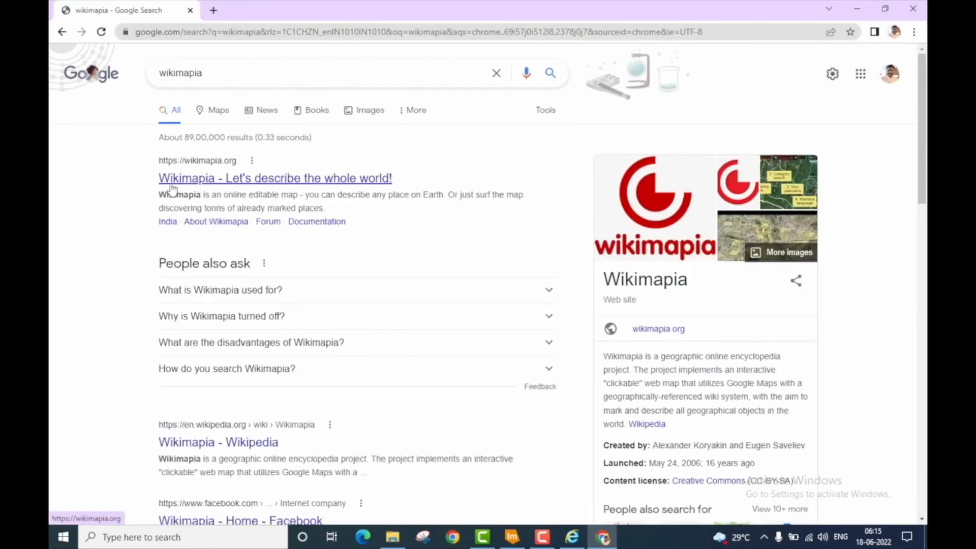
click(196, 178)
Search Wikimapia for kumta and go to the city of Kumta in Karnataka, India
click(829, 52)
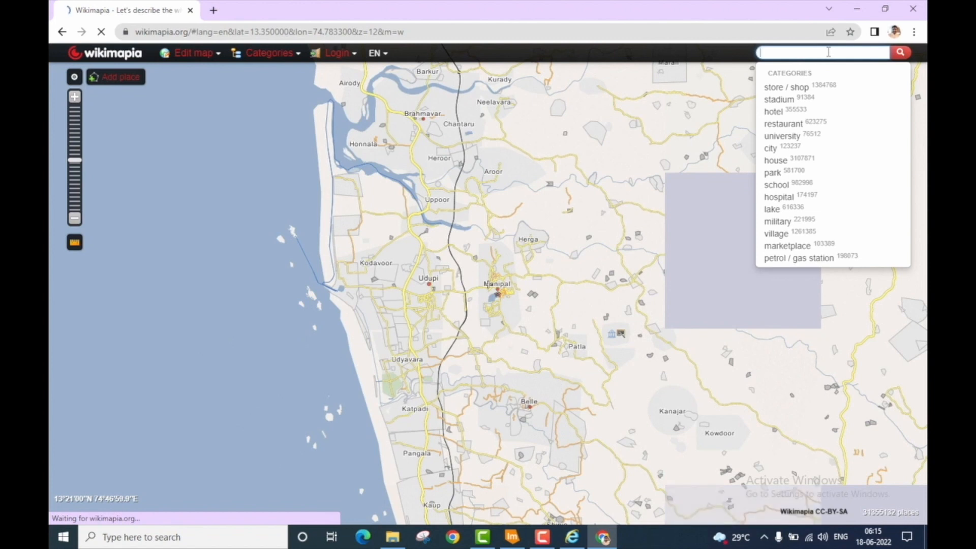
text(kum)
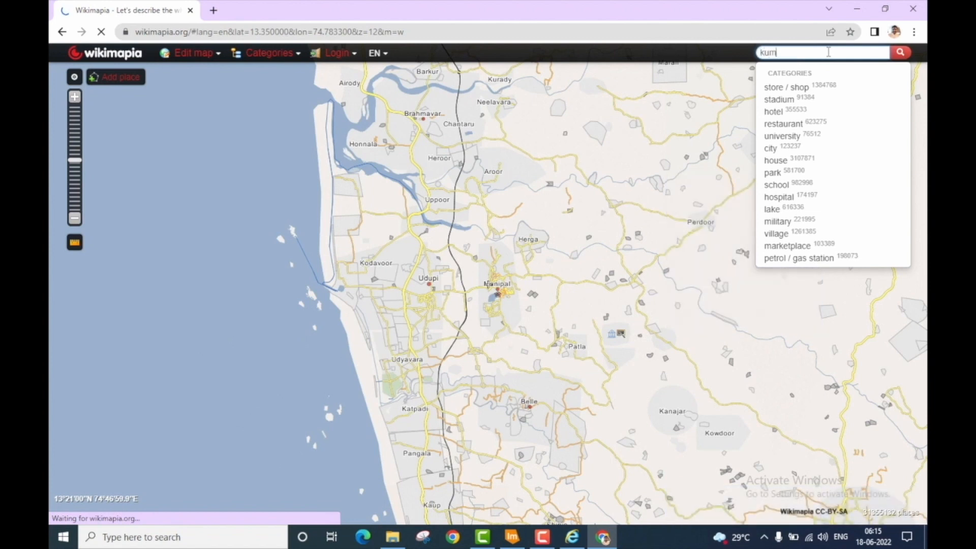
text(ta)
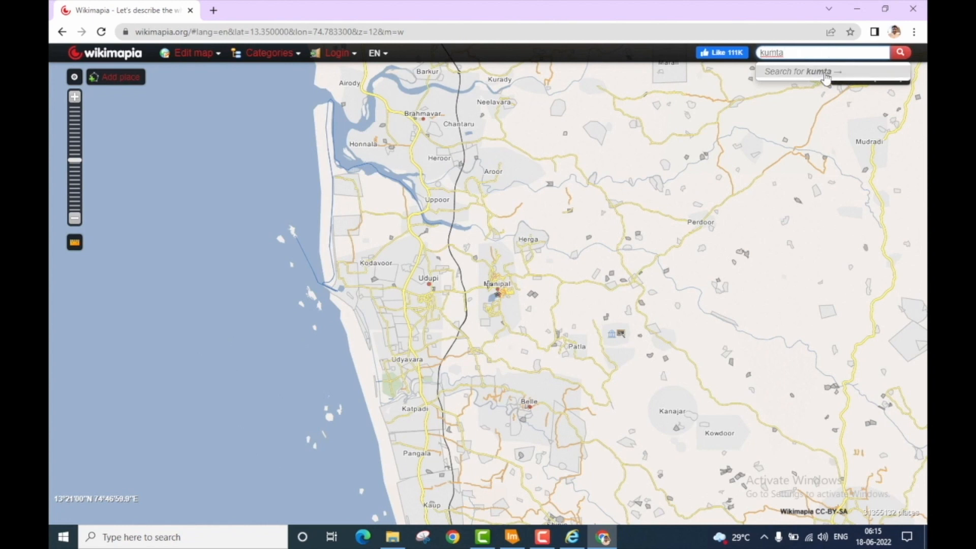
click(826, 77)
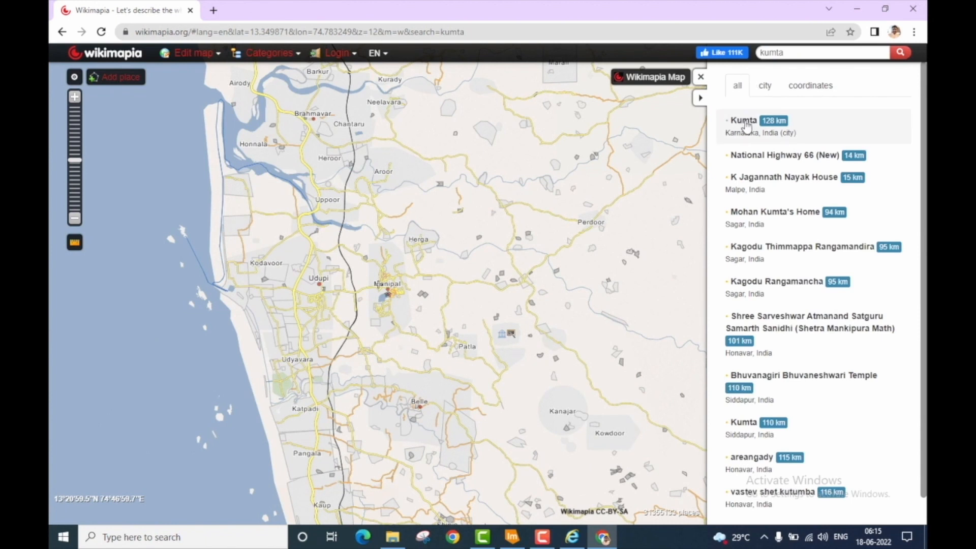
click(746, 124)
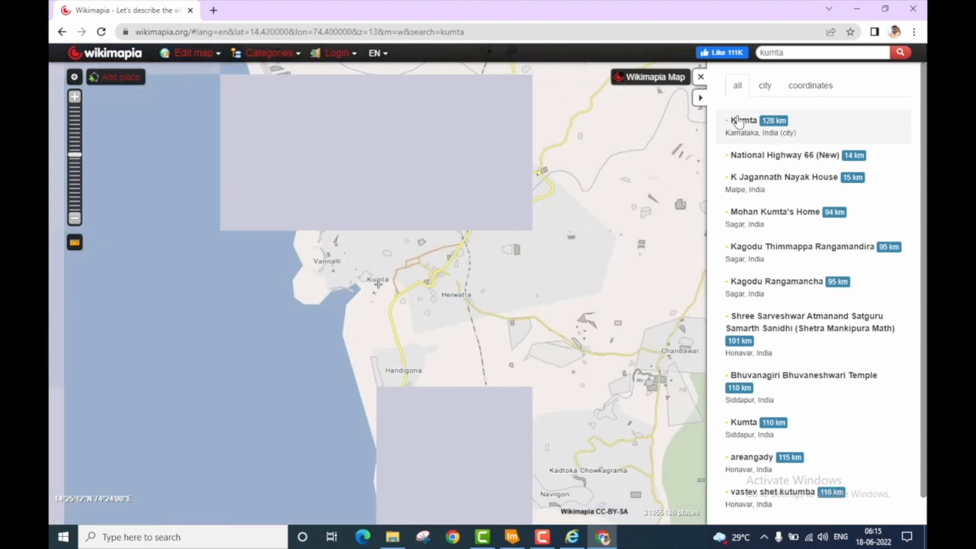
Collapse the search results and change the map type to Wikimapia Satellite
click(700, 99)
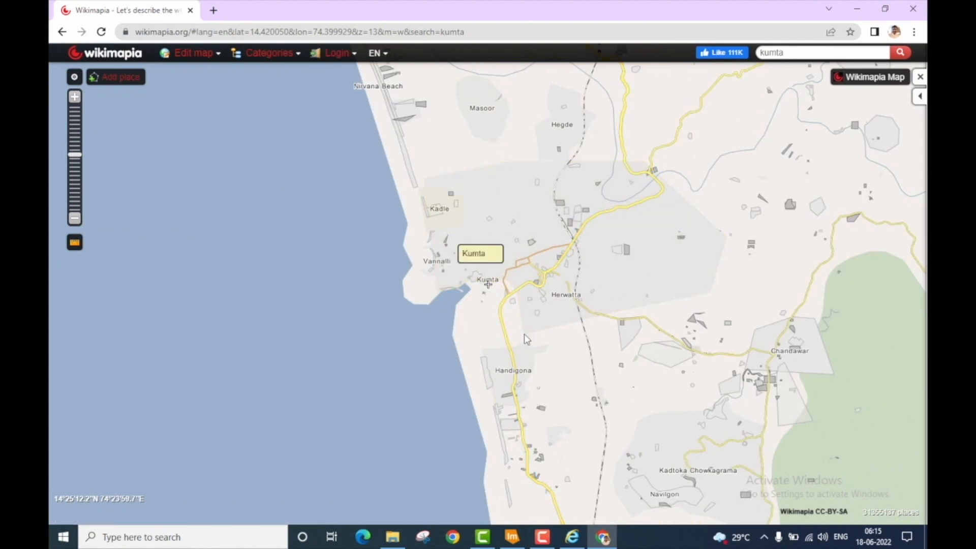
mouse_move(871, 83)
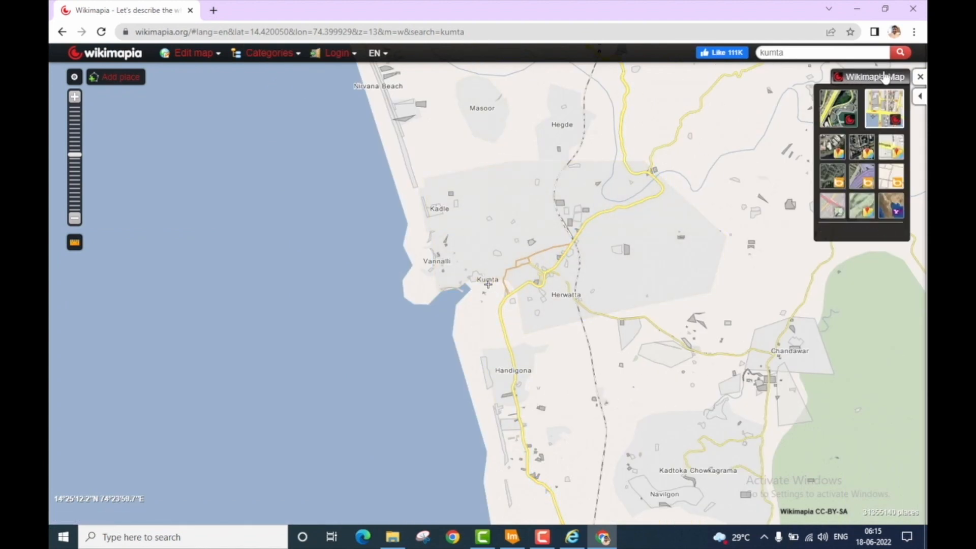
click(831, 113)
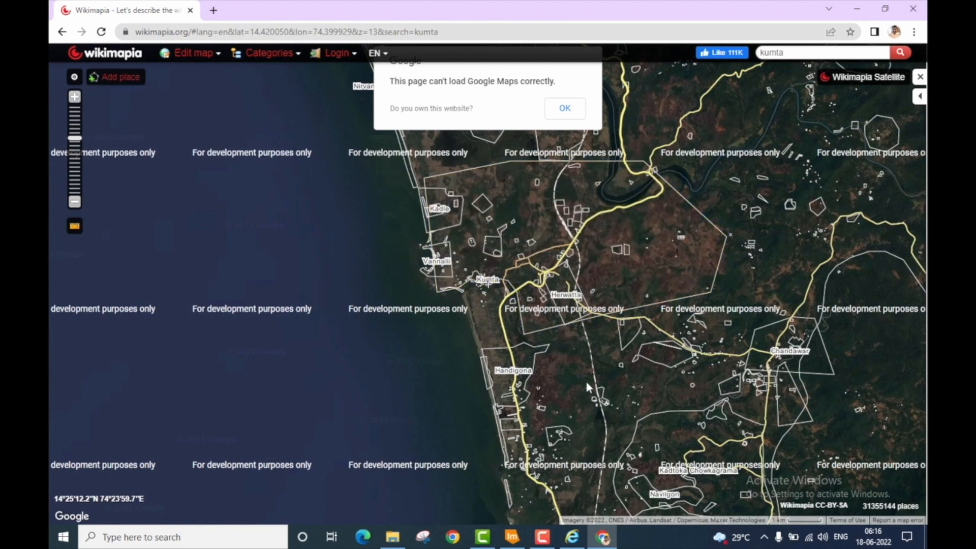
Switch back to ERDAS IMAGINE and show the kumta_cut.img layer beneath Class 9
click(516, 539)
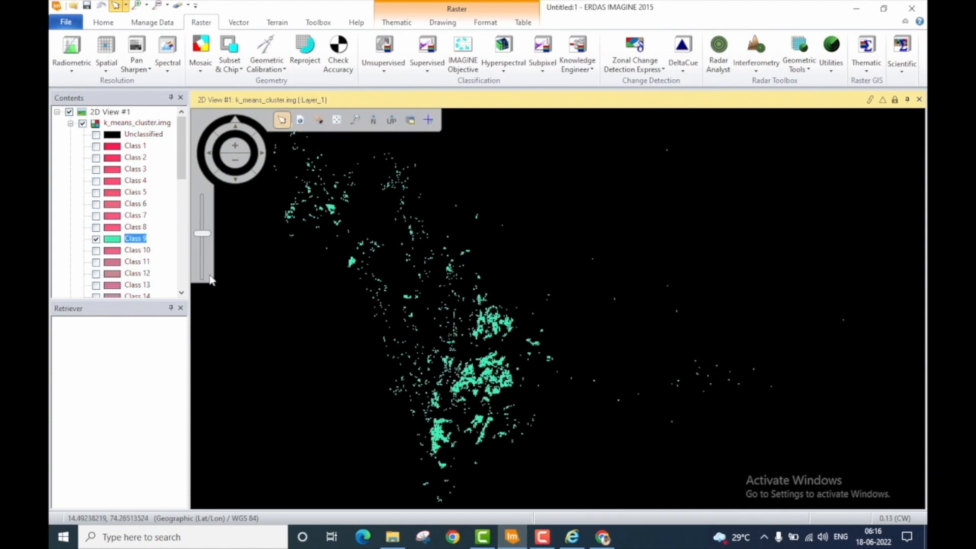
drag(179, 162, 168, 305)
click(83, 280)
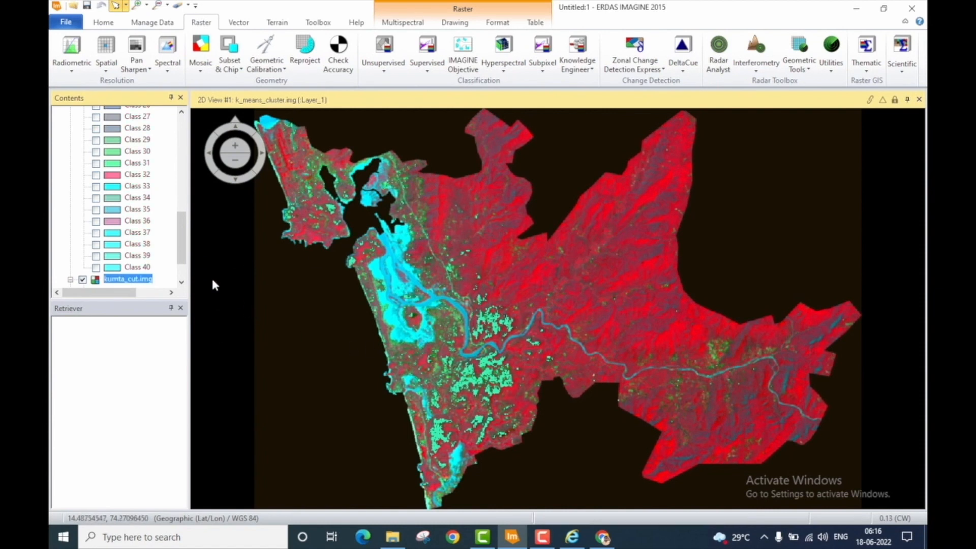
Select Class 9 and compare its coverage with the kumta_cut.img layer hidden and shown again
scroll(182, 219, up, 8)
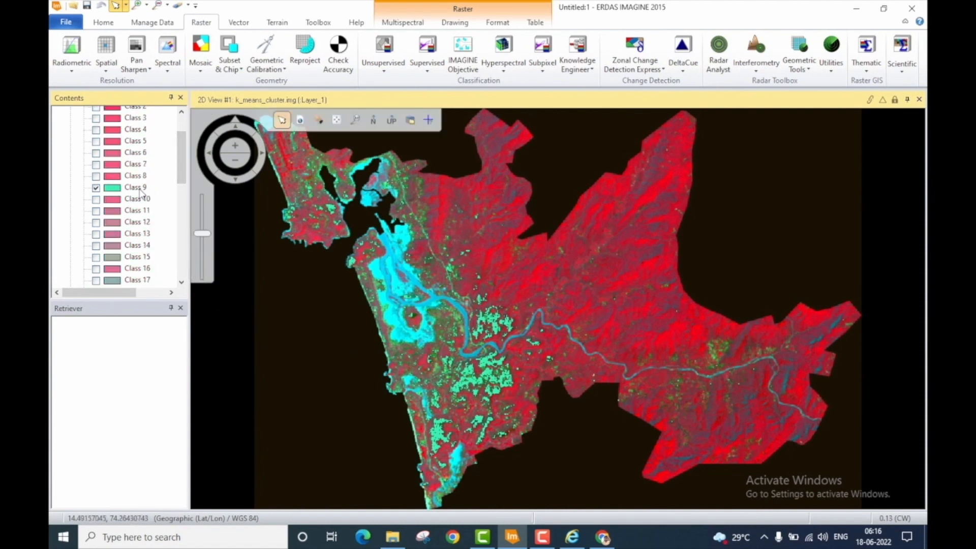
click(137, 187)
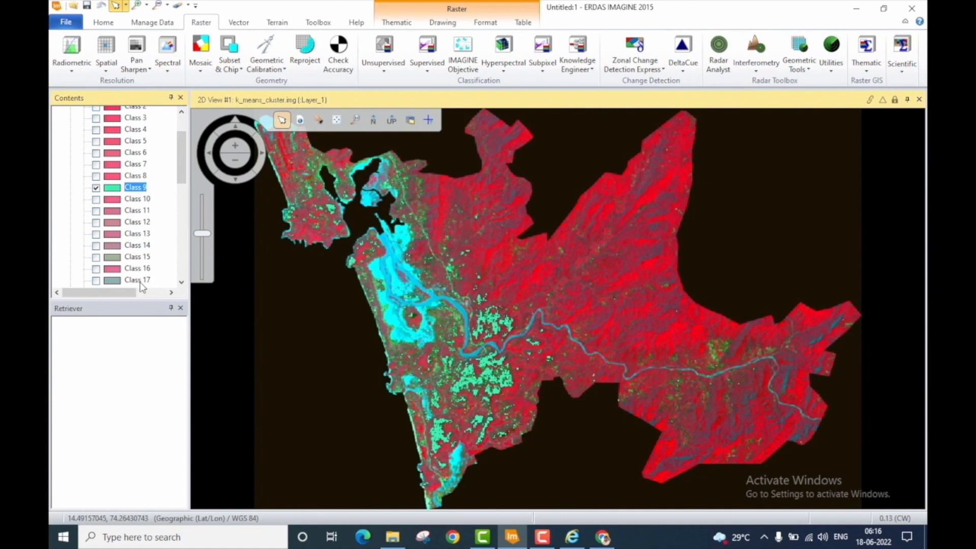
scroll(127, 255, down, 10)
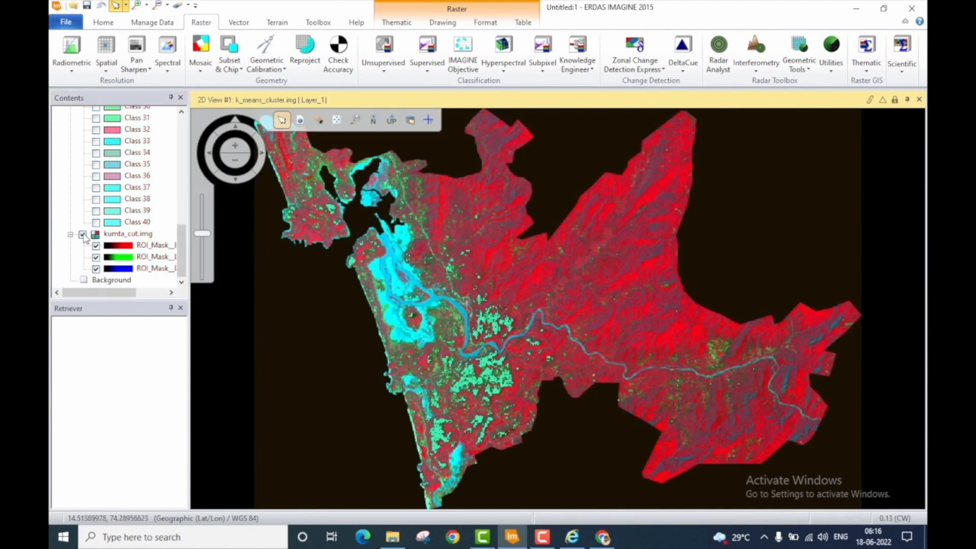
click(83, 234)
click(396, 345)
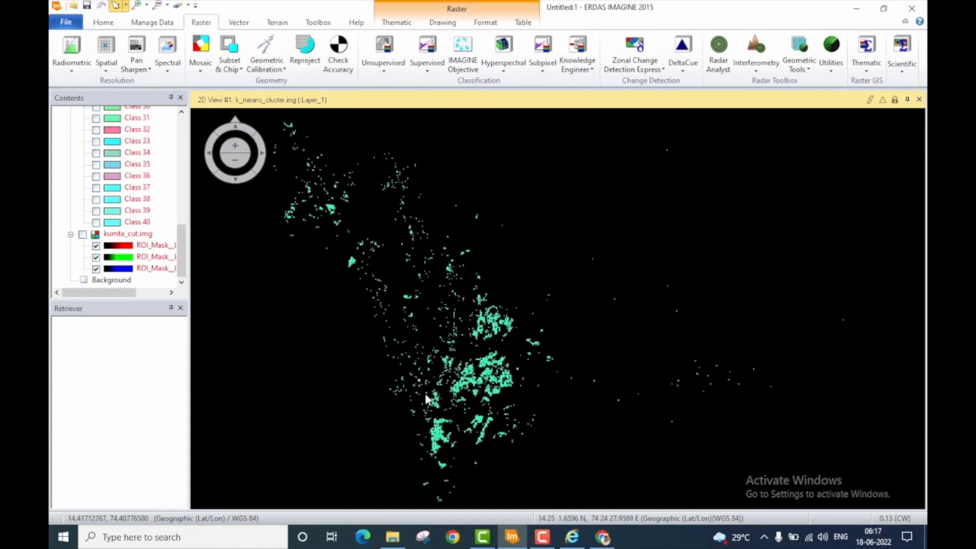
click(83, 235)
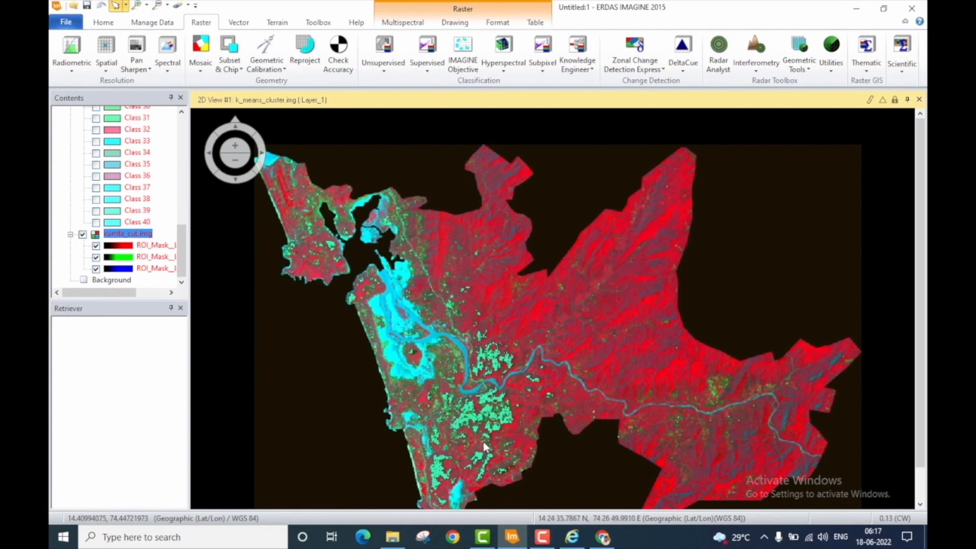
Examine the Class 9 patches around the river bend against the kumta_cut.img image in the 2D view
scroll(484, 448, down, 1)
drag(485, 447, 487, 365)
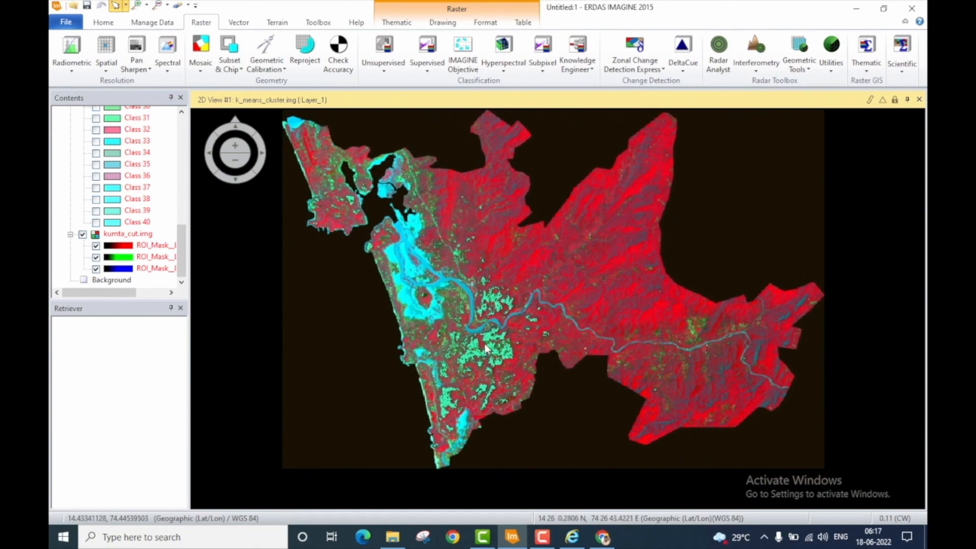
scroll(486, 364, up, 4)
scroll(484, 344, up, 3)
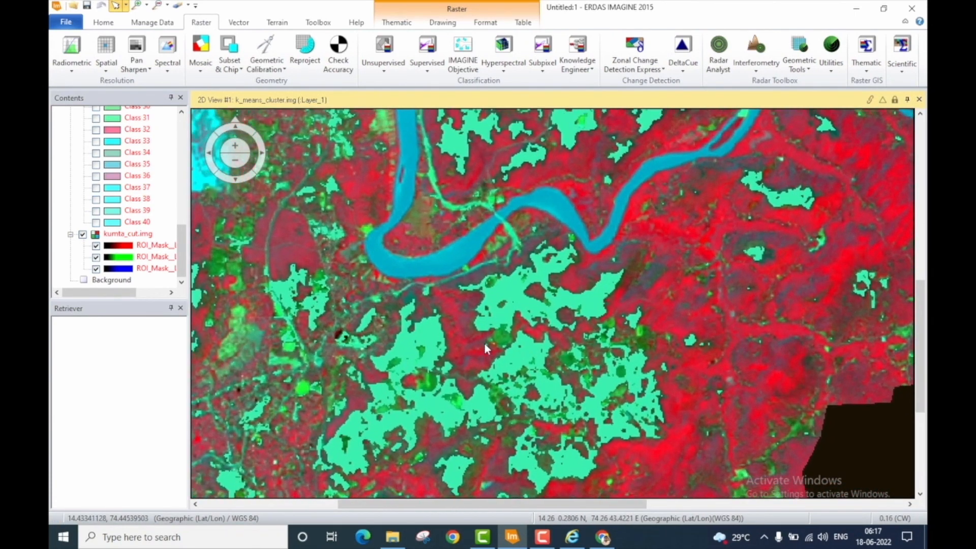
scroll(521, 387, down, 3)
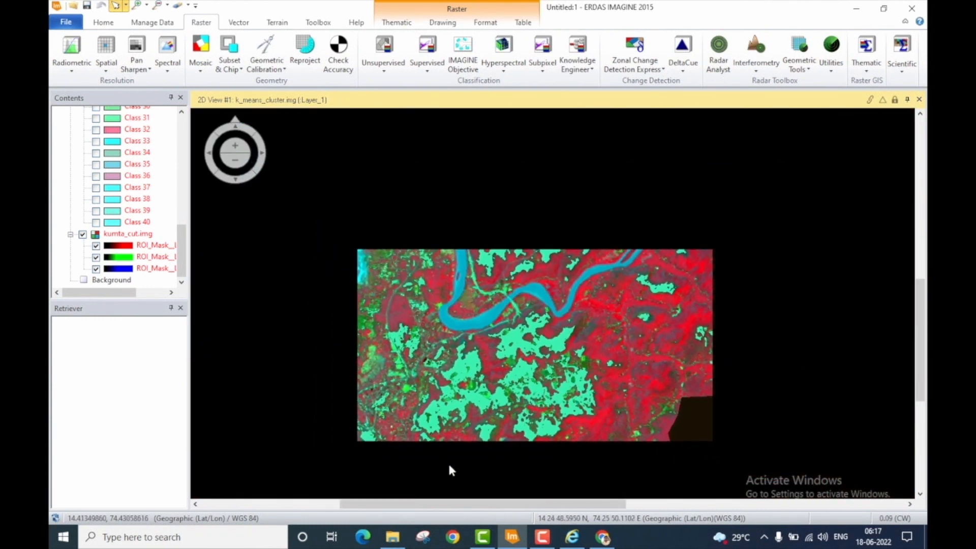
scroll(460, 438, up, 2)
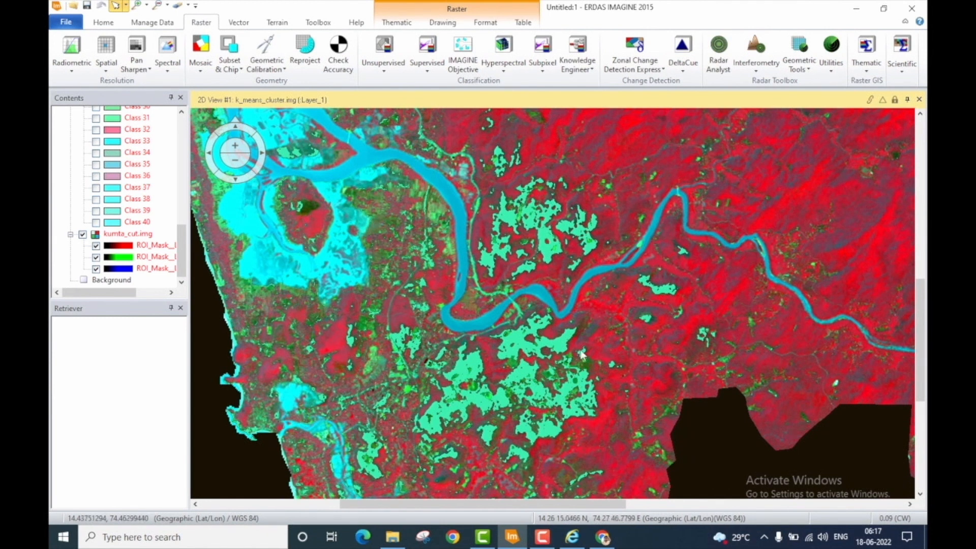
Switch to Wikimapia in Chrome and examine the land cover around the same river bend northeast of Kumta
click(599, 542)
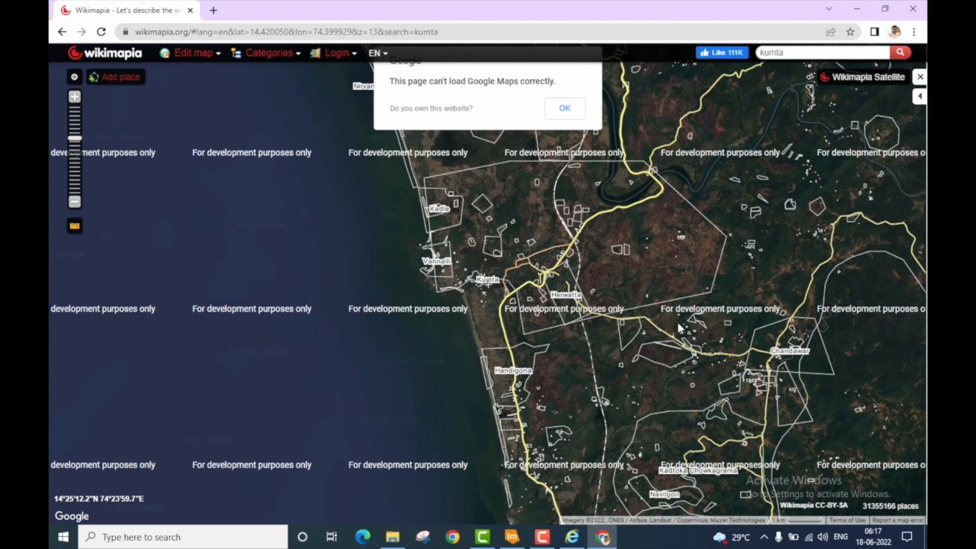
scroll(680, 328, down, 2)
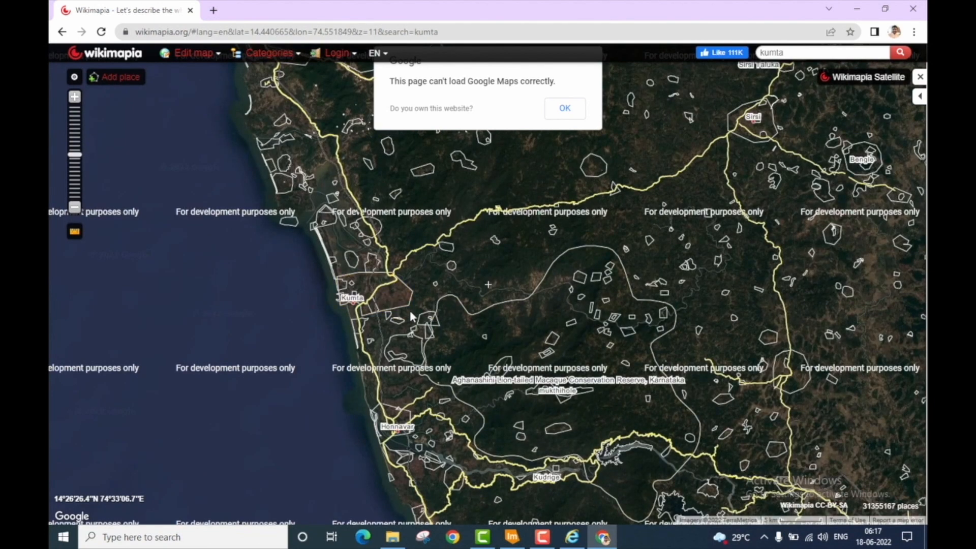
scroll(411, 317, up, 3)
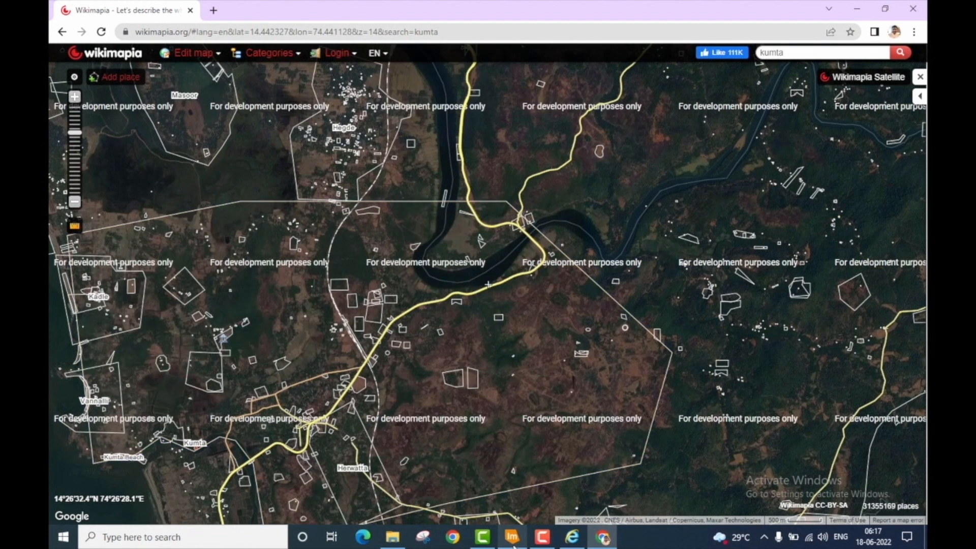
Check the Class 9 patches in ERDAS IMAGINE and closely examine the matching open ground south of the river bend in Wikimapia
key(alt+Tab)
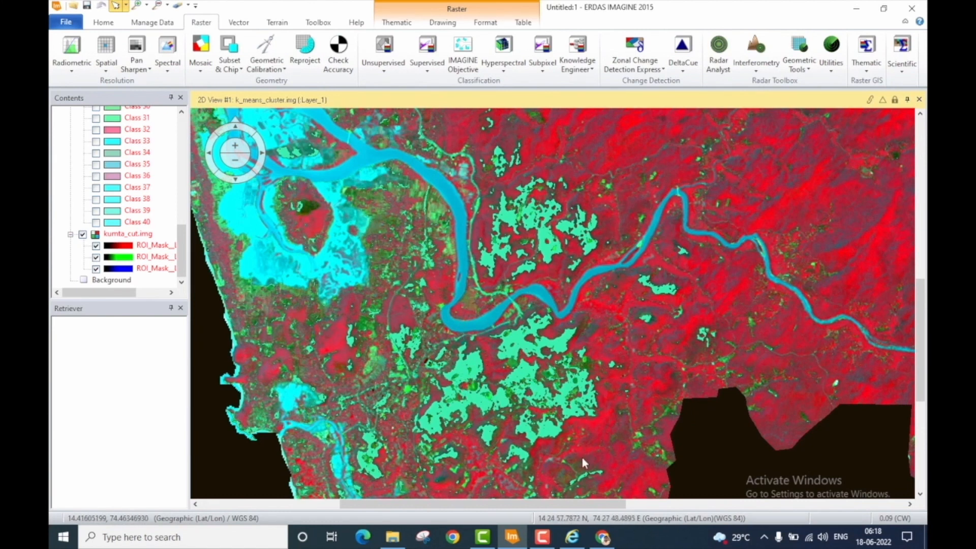
mouse_move(603, 537)
click(560, 495)
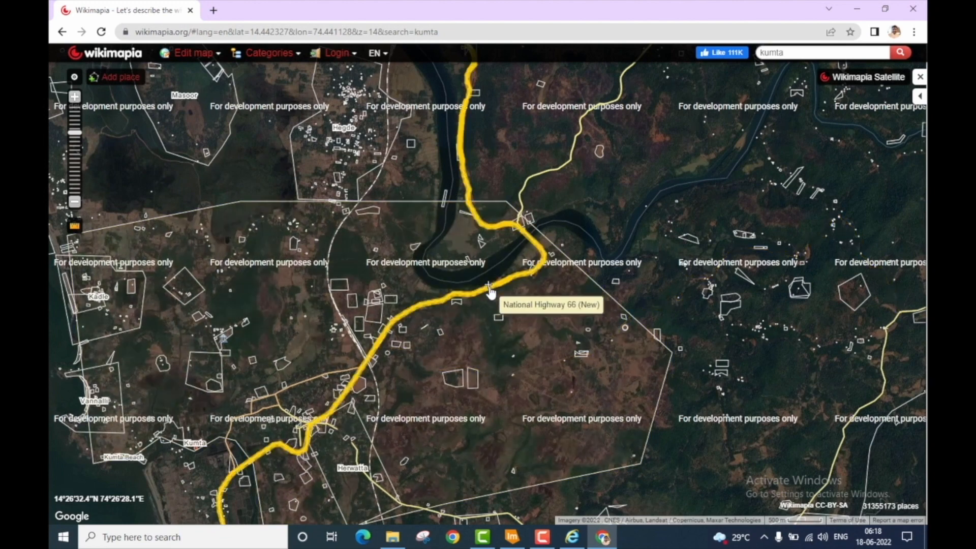
scroll(554, 331, up, 2)
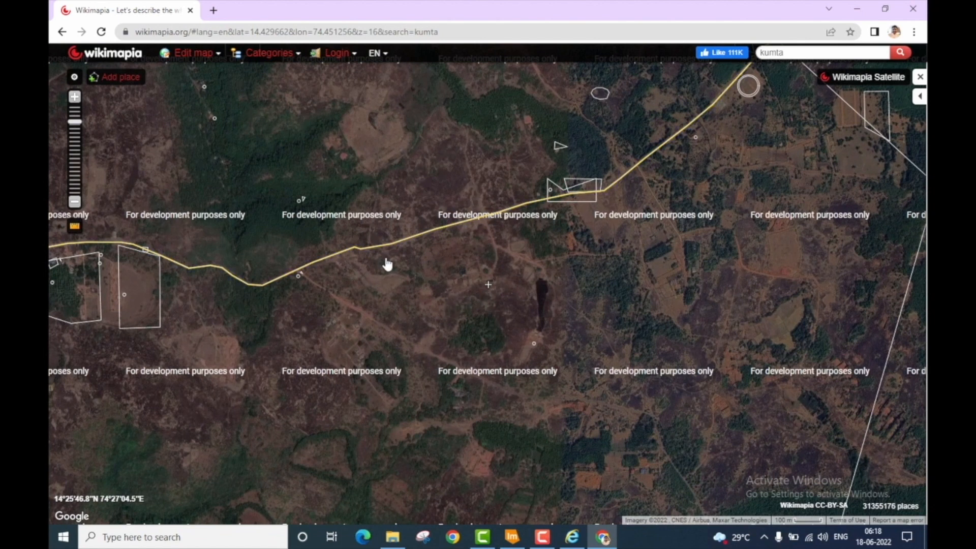
drag(387, 264, 460, 298)
scroll(461, 299, up, 2)
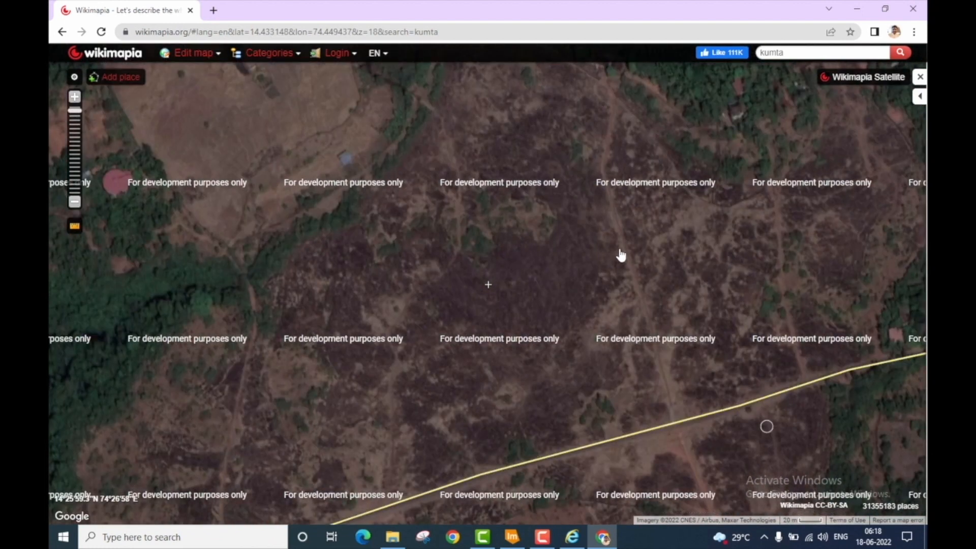
drag(608, 258, 523, 244)
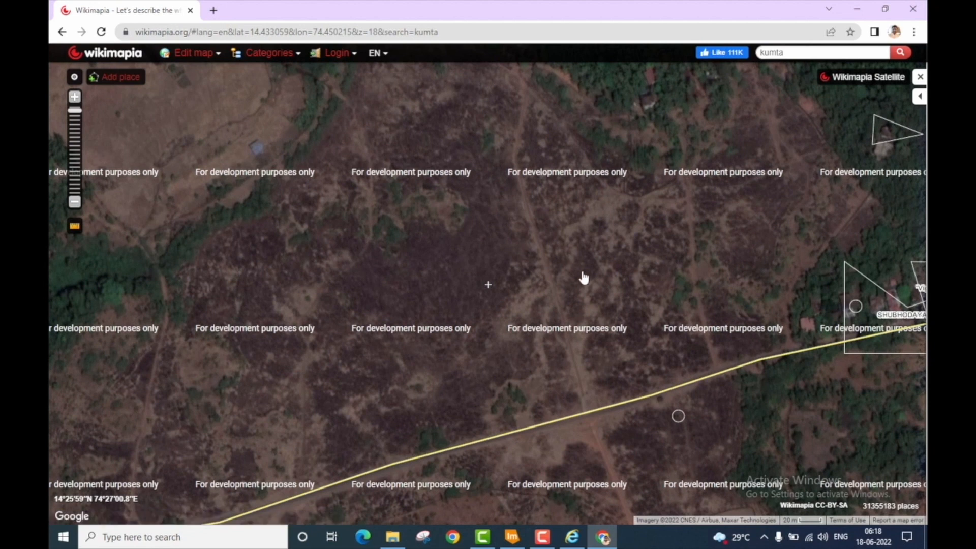
scroll(583, 276, up, 1)
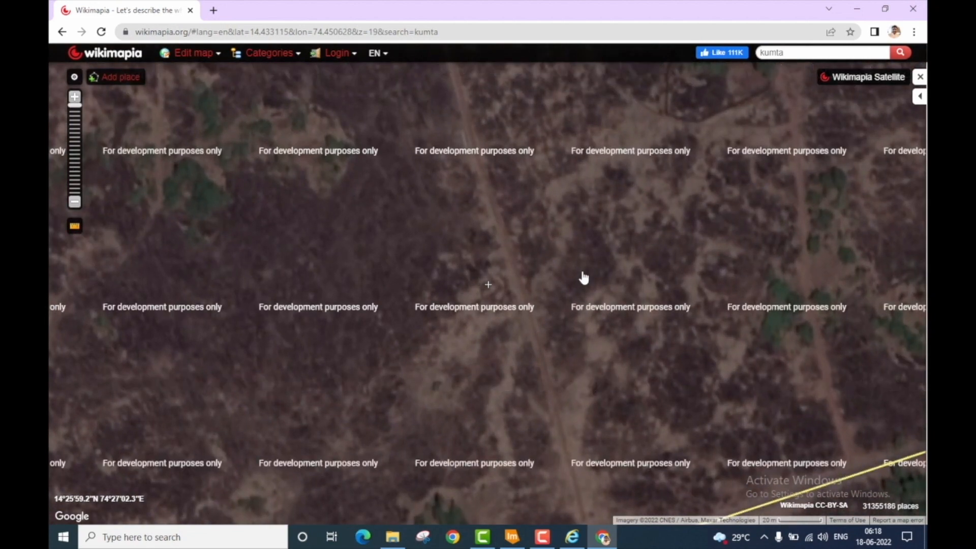
Examine the wider open land further west along the road in Wikimapia, and locate Class 9 again in ERDAS IMAGINE
scroll(408, 321, down, 3)
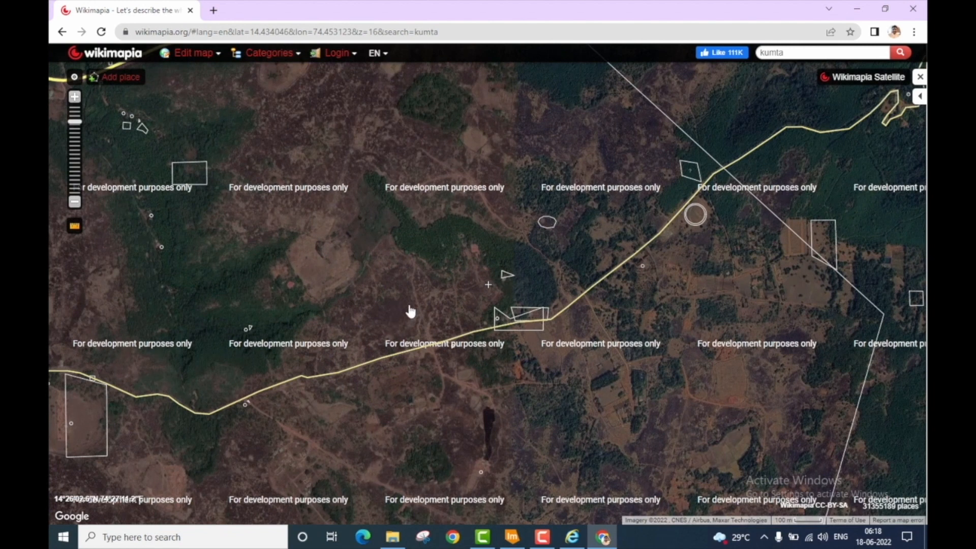
drag(520, 322, 605, 318)
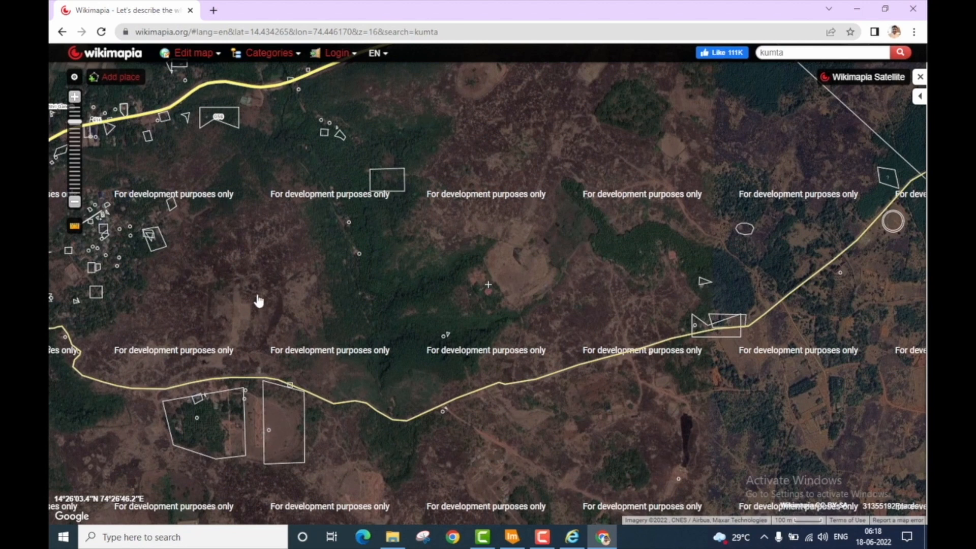
drag(268, 290, 209, 455)
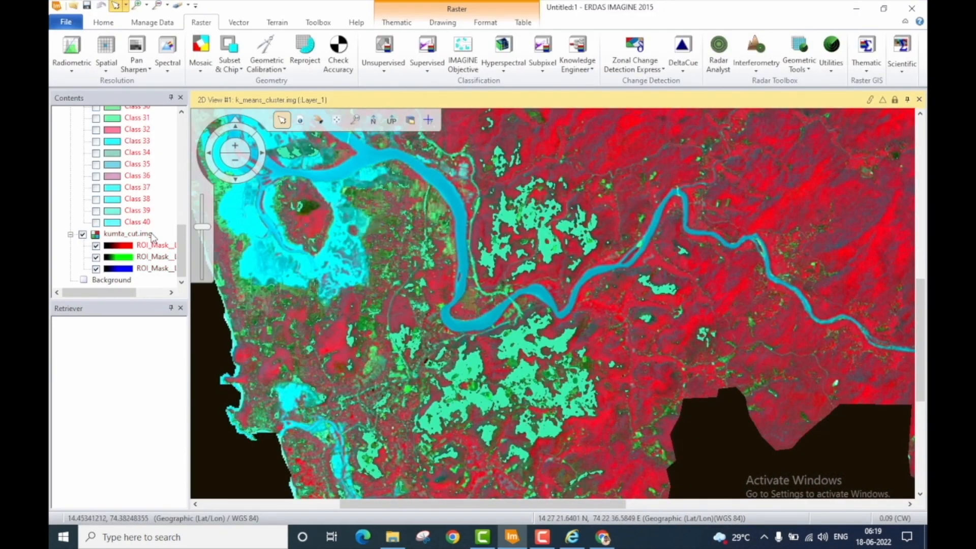
drag(178, 246, 187, 150)
click(135, 198)
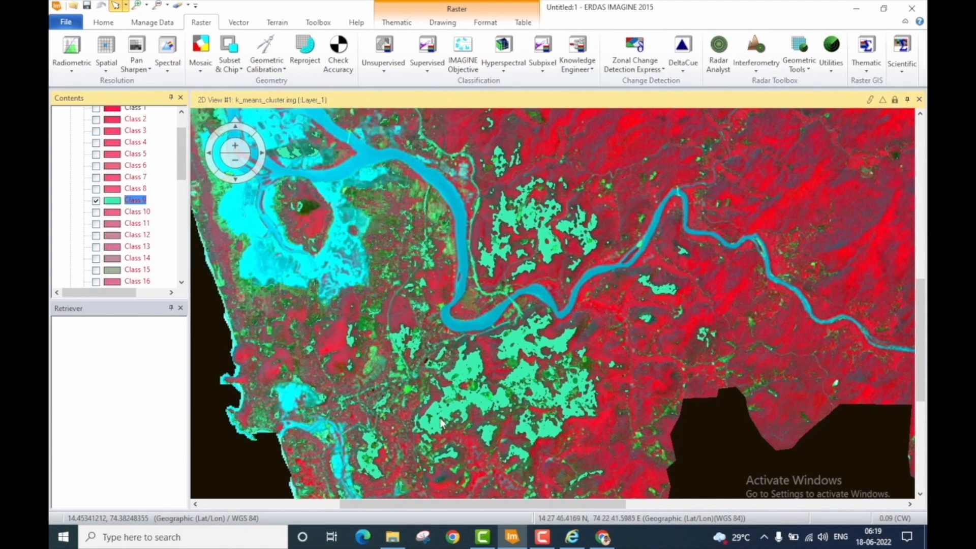
Switch to File Explorer and create a new text document in the K-Means CLuster folder inside Kumta Cut
mouse_move(398, 540)
click(392, 537)
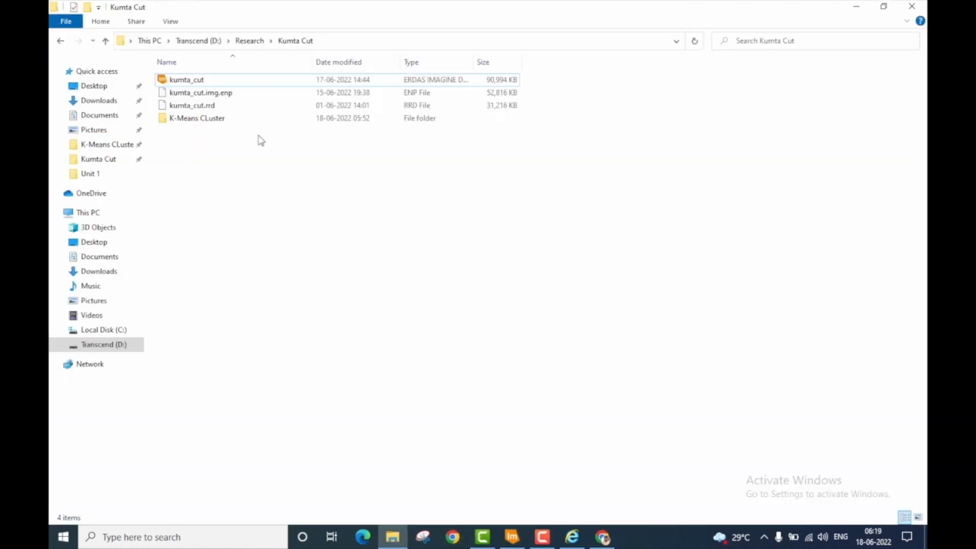
click(225, 119)
double_click(225, 119)
right_click(222, 218)
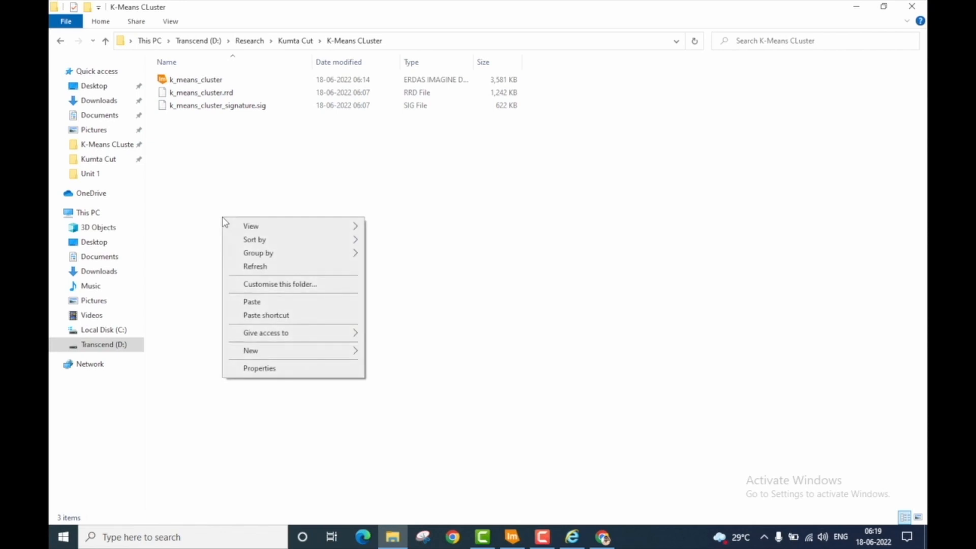
mouse_move(326, 352)
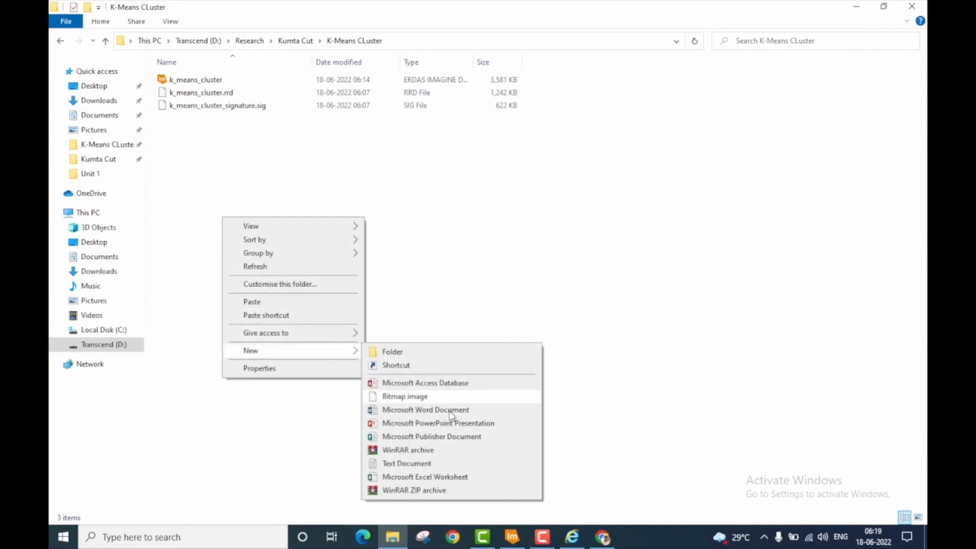
click(451, 466)
click(205, 144)
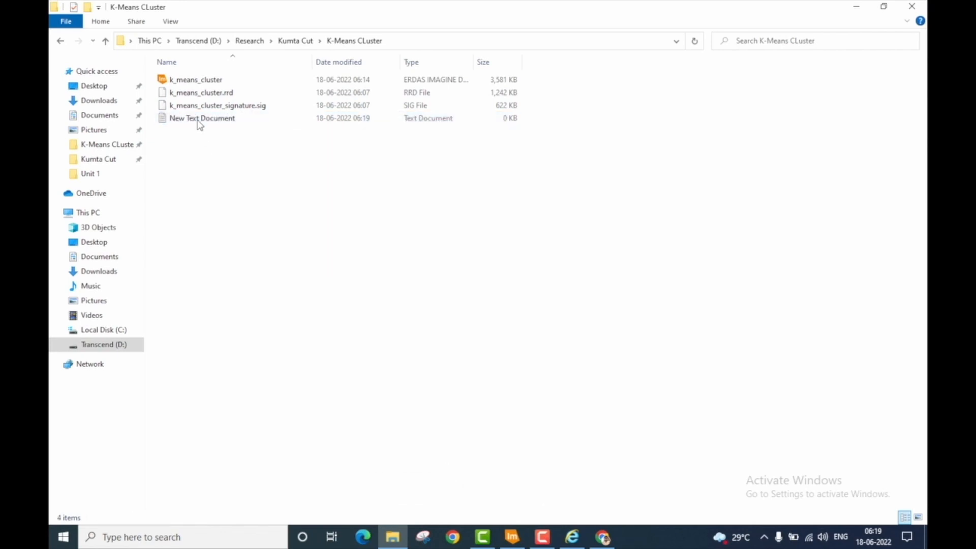
Rename the new text document as Class Information
click(200, 122)
right_click(198, 122)
click(269, 345)
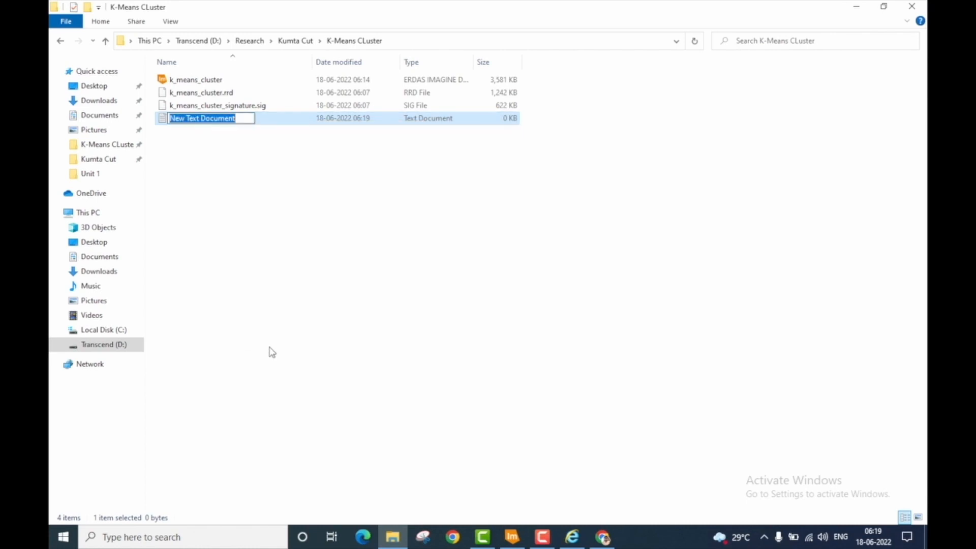
text(Class Information)
click(270, 351)
click(197, 128)
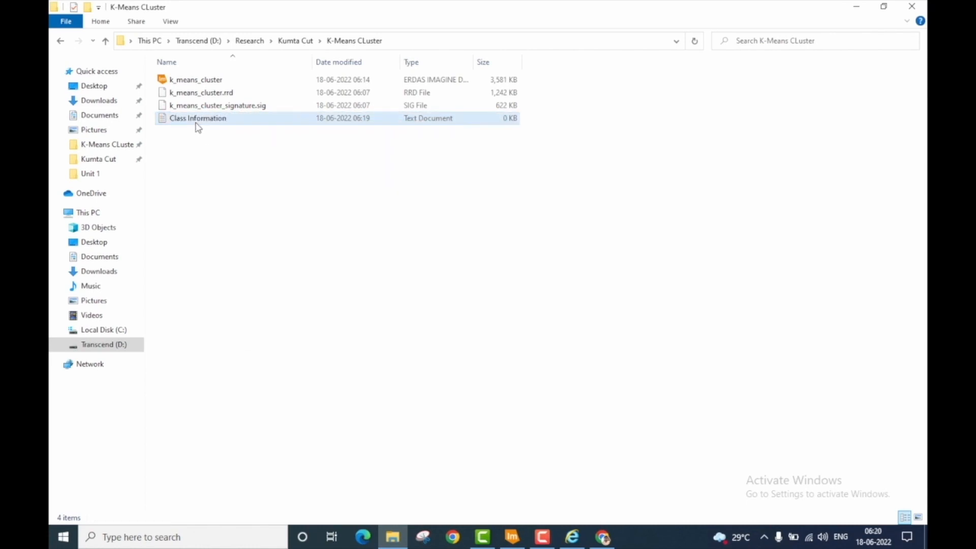
Open the Class Information file, record "Class-9 = Barren Land" in it and save it
double_click(197, 127)
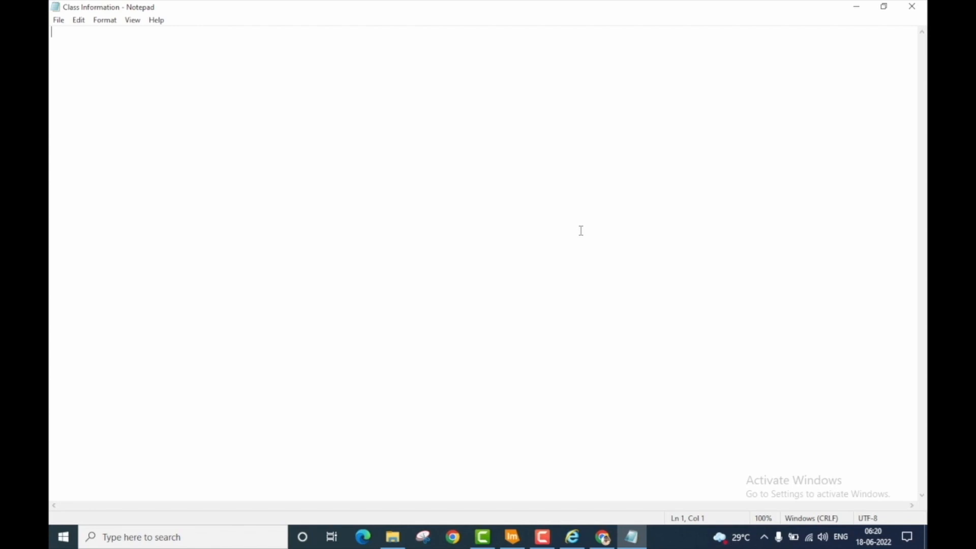
text(Class-9 =)
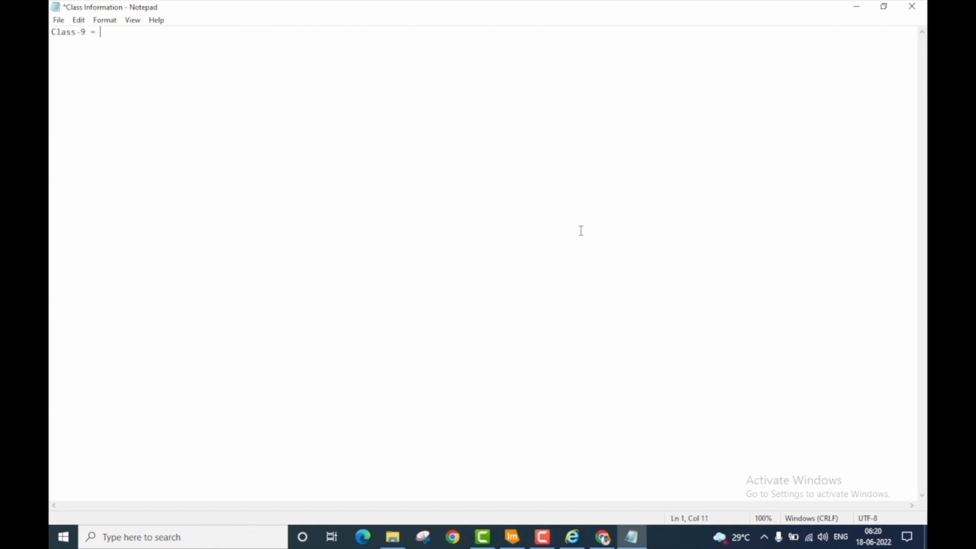
text( Barren Land)
key(ctrl+s)
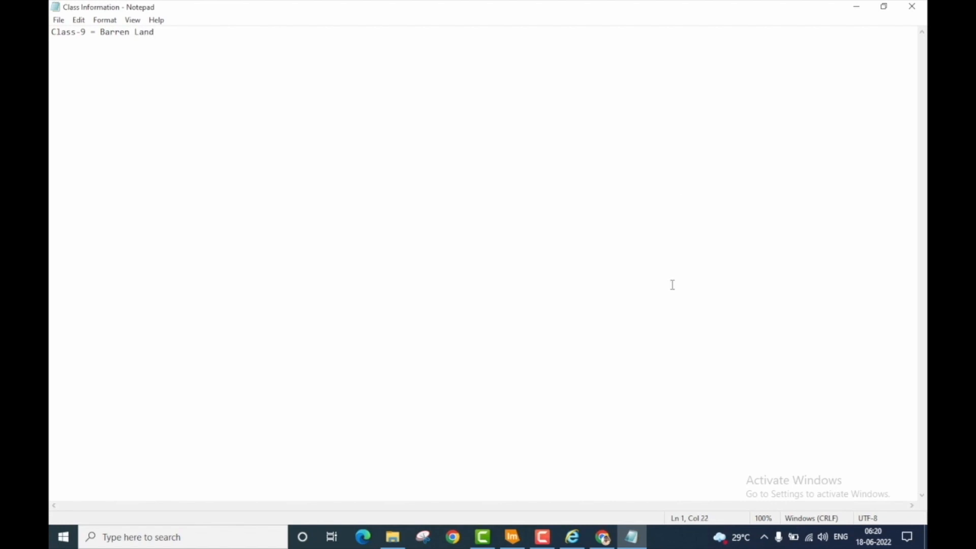
Switch back to ERDAS IMAGINE, hide Class 9 and show Class 17 over the kumta_cut.img layer
click(523, 543)
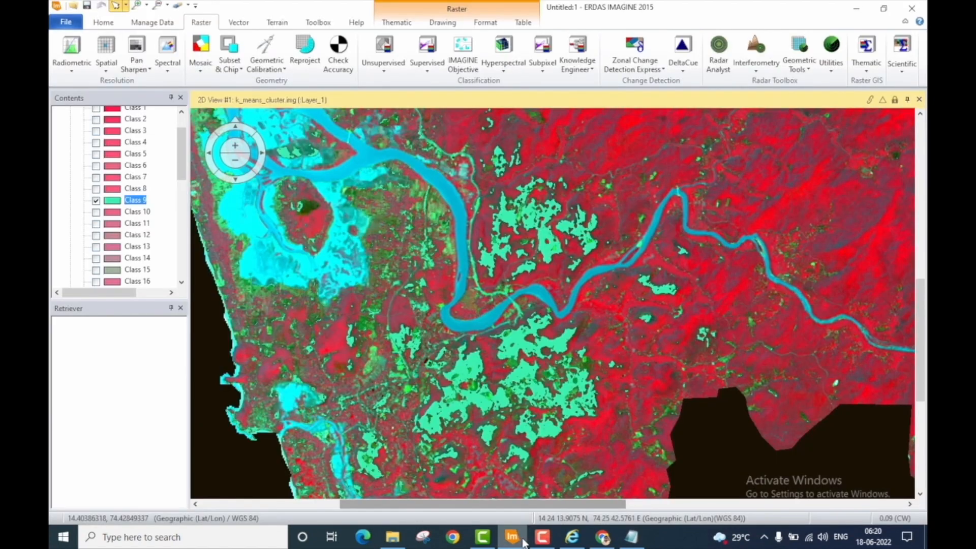
click(96, 201)
click(96, 202)
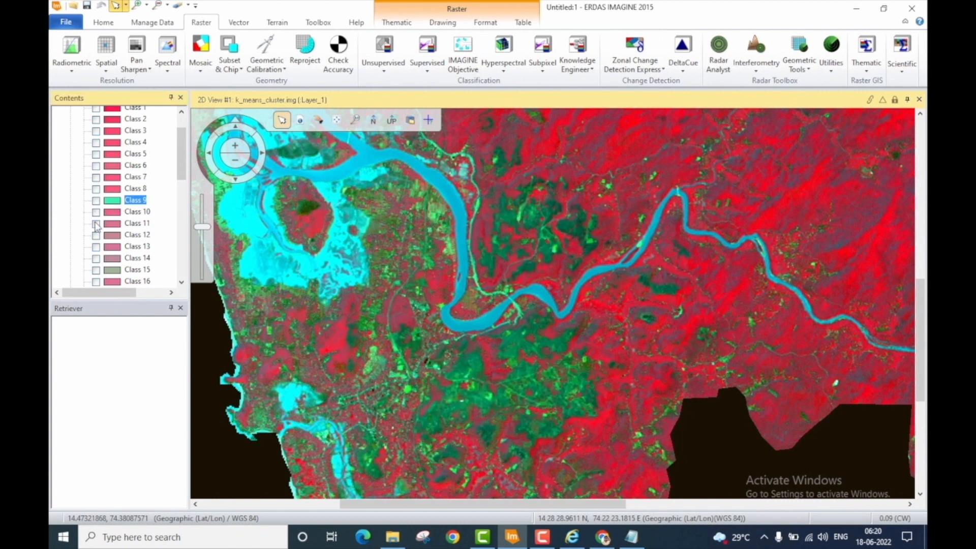
scroll(98, 257, down, 2)
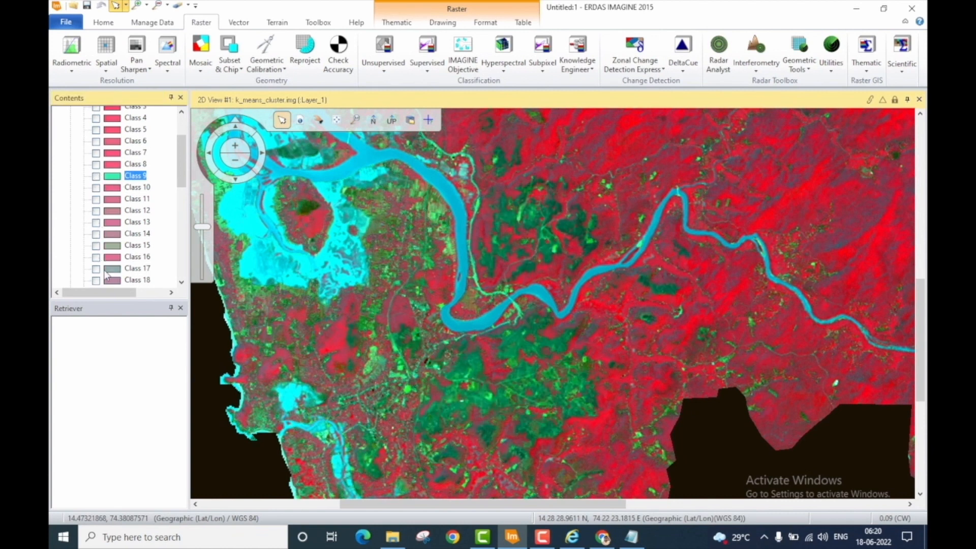
click(96, 269)
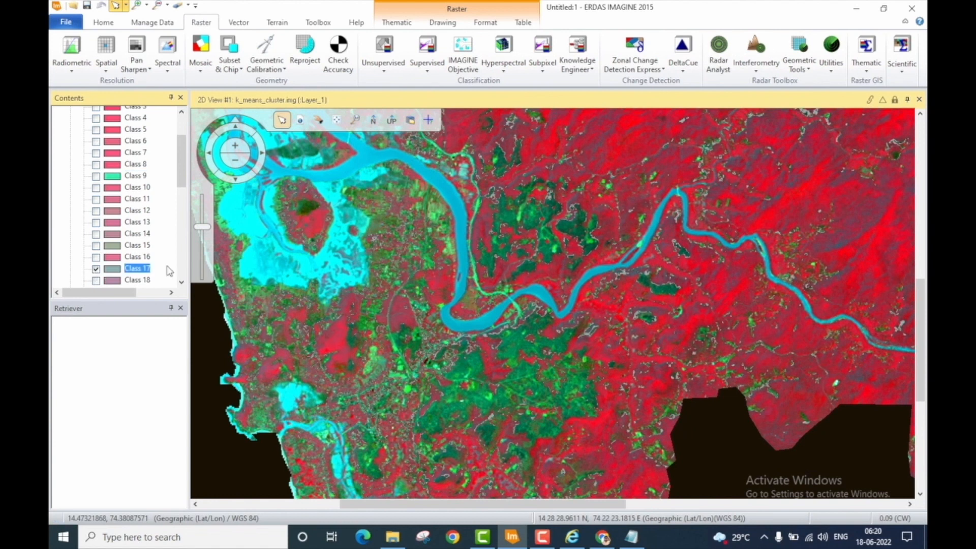
Hide the kumta_cut.img layer and fit the view to the frame to check the overall distribution of Class 17
drag(181, 184, 182, 274)
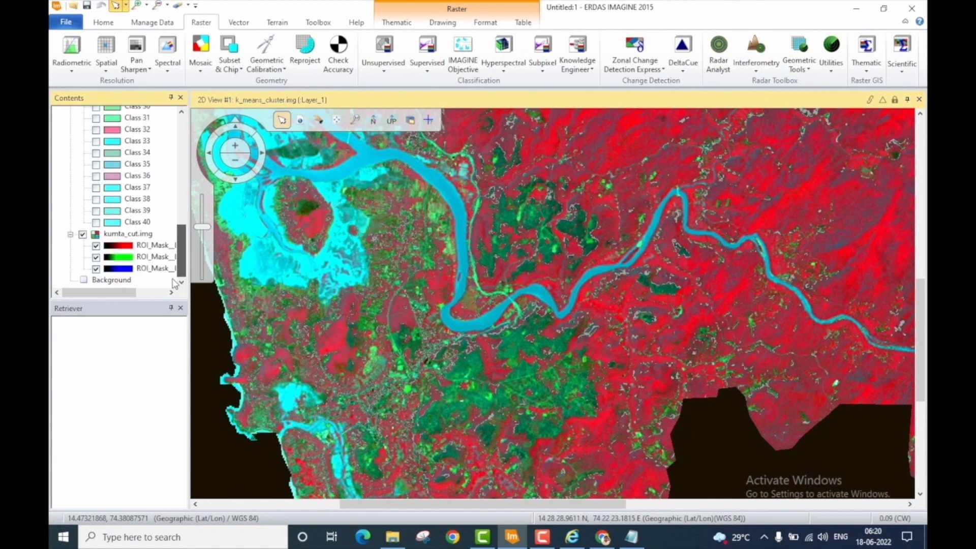
click(83, 234)
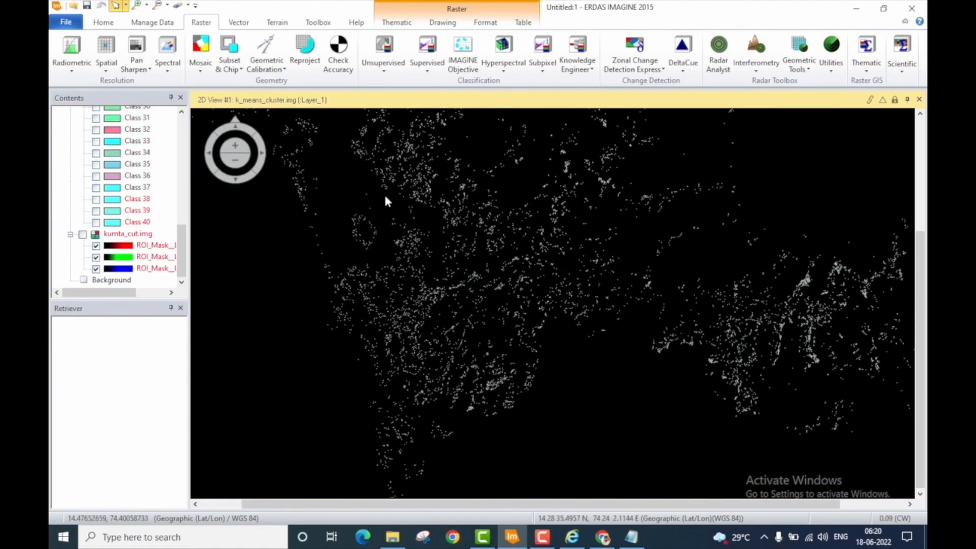
right_click(389, 181)
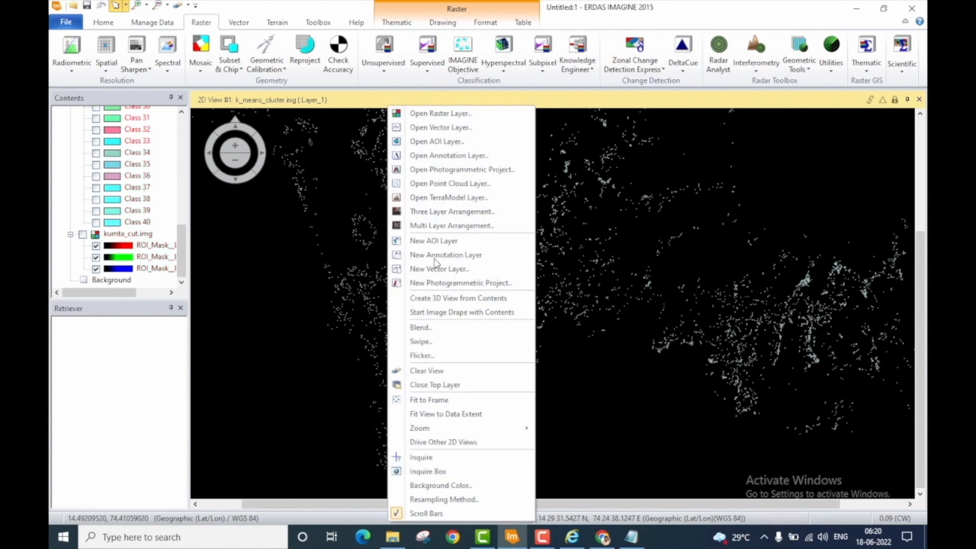
click(460, 398)
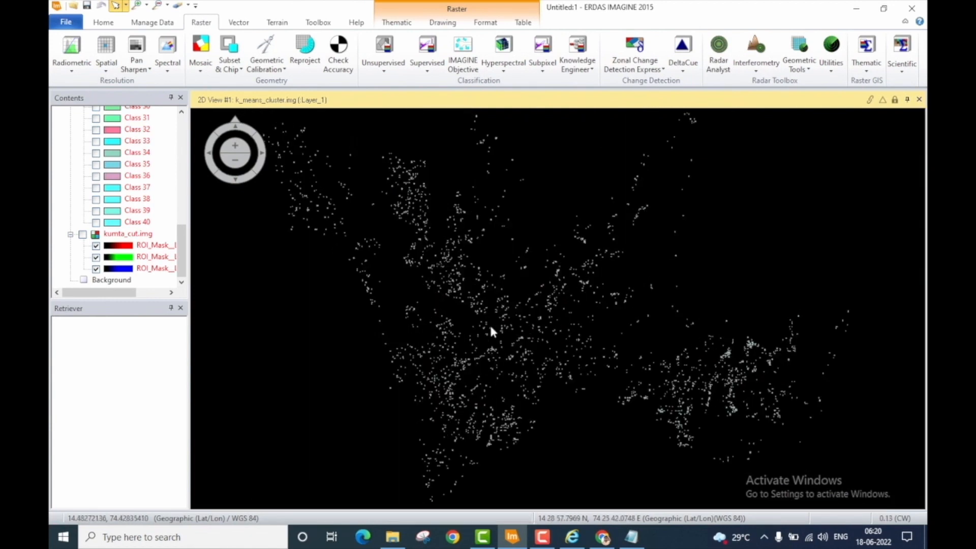
drag(182, 264, 182, 205)
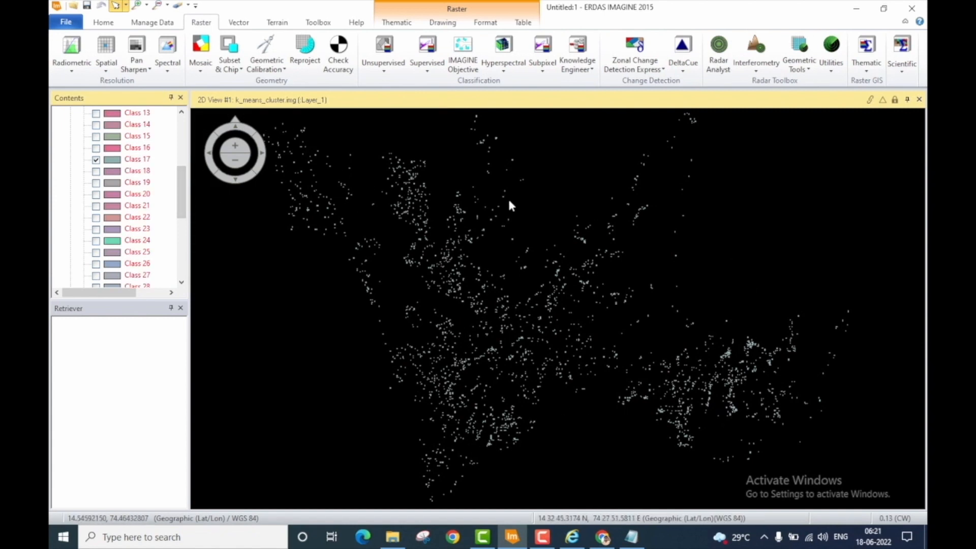
drag(179, 184, 180, 245)
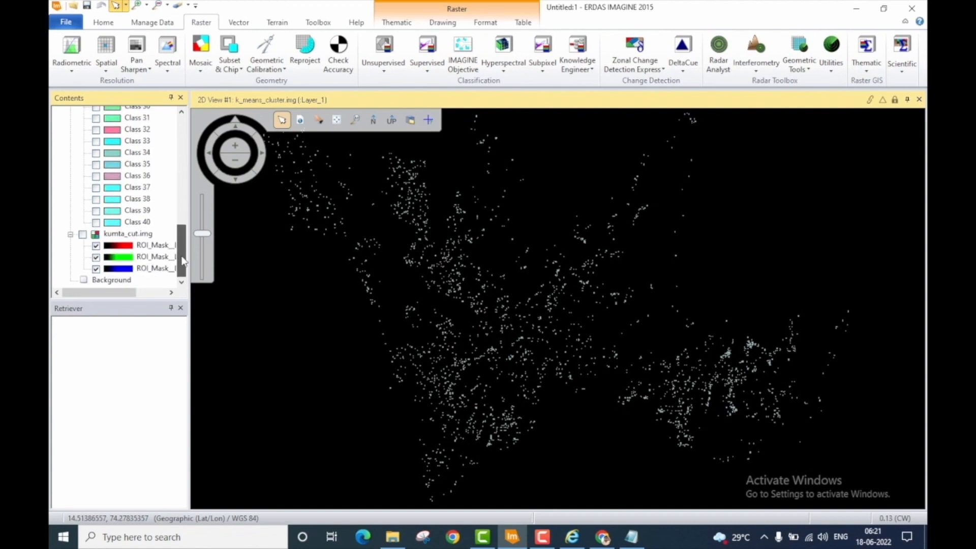
Show the kumta_cut.img layer again and examine the Class 17 pixels from the Kumta coast to the river bend
click(82, 234)
scroll(572, 282, up, 2)
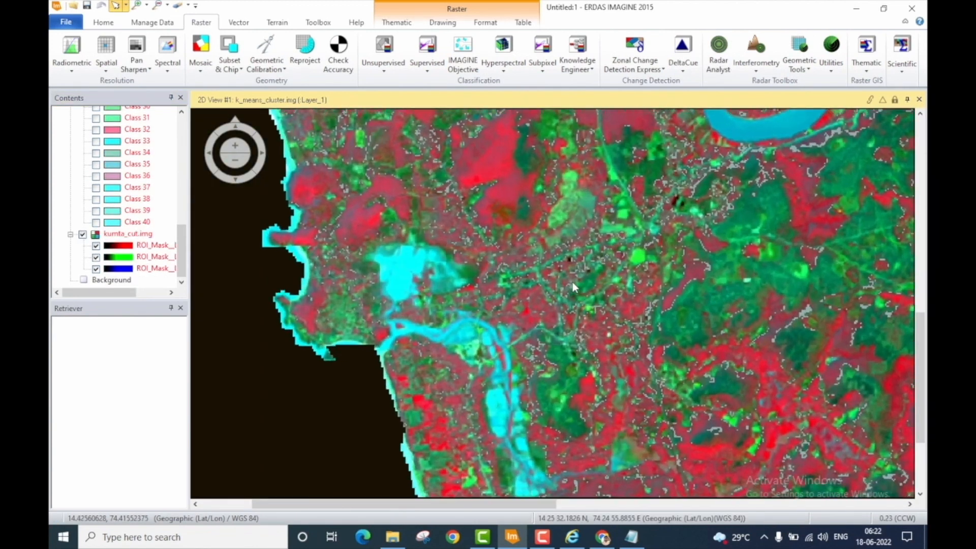
scroll(572, 282, up, 1)
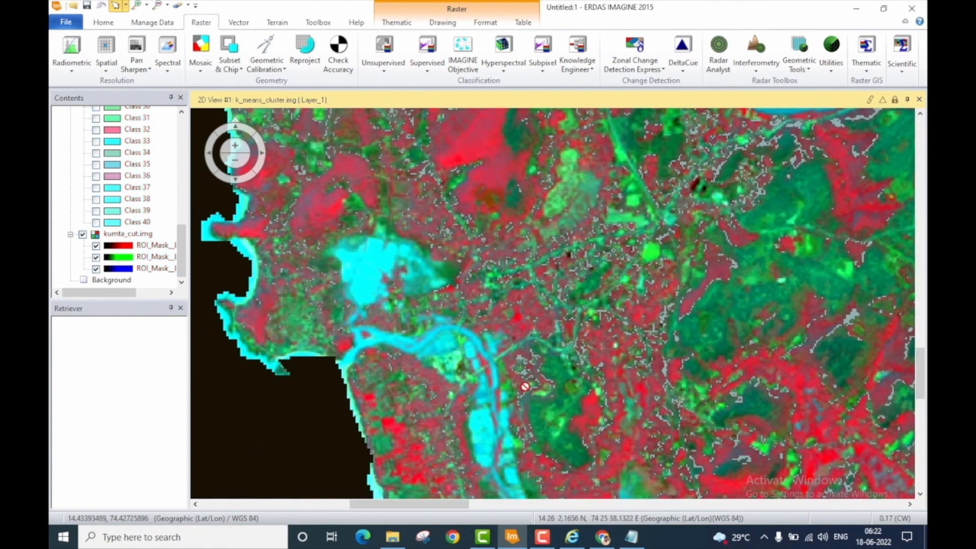
drag(766, 182, 552, 395)
drag(737, 273, 736, 367)
scroll(133, 164, up, 1)
Examine the Class 17 pixels west of the river and around the vegetated patches further south against kumta_cut.img
scroll(132, 164, up, 3)
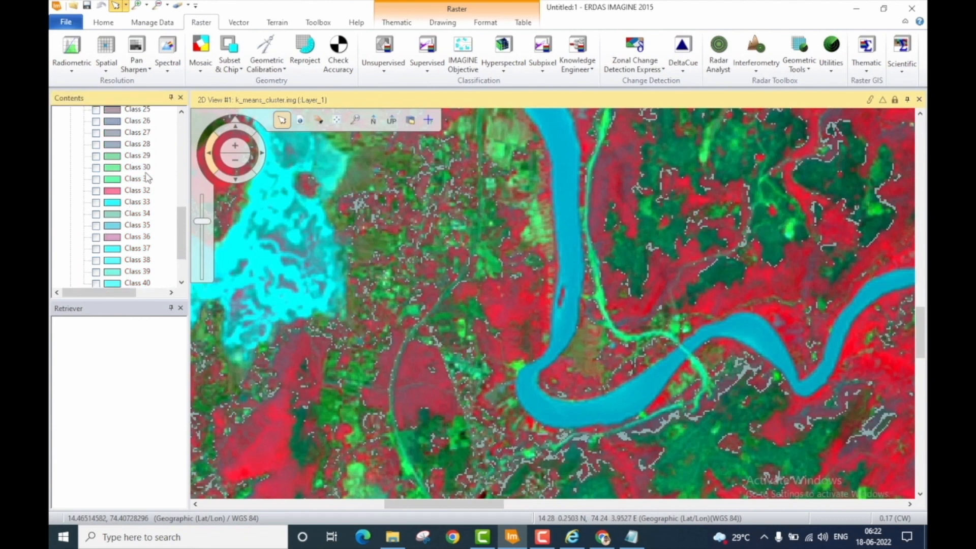
scroll(440, 233, up, 2)
scroll(497, 294, up, 2)
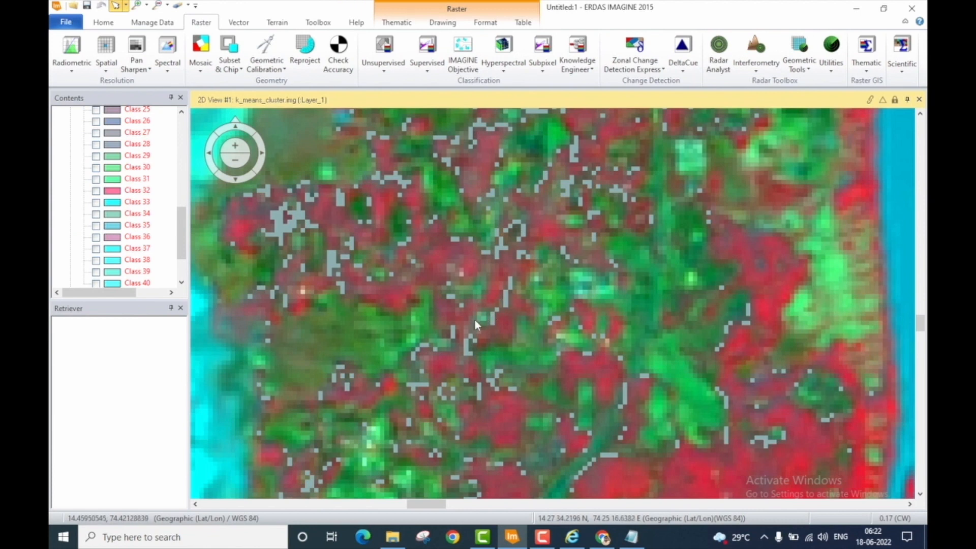
scroll(558, 376, down, 3)
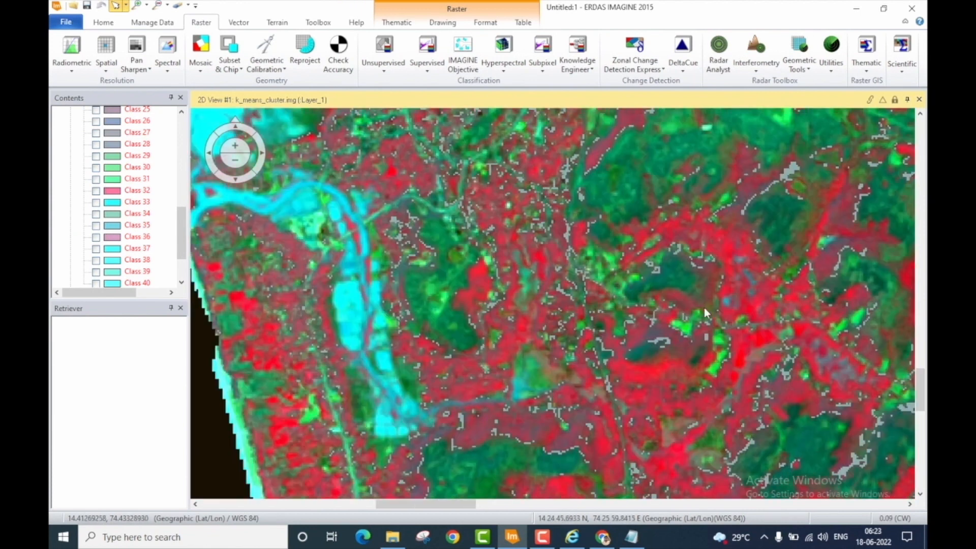
drag(790, 364, 692, 209)
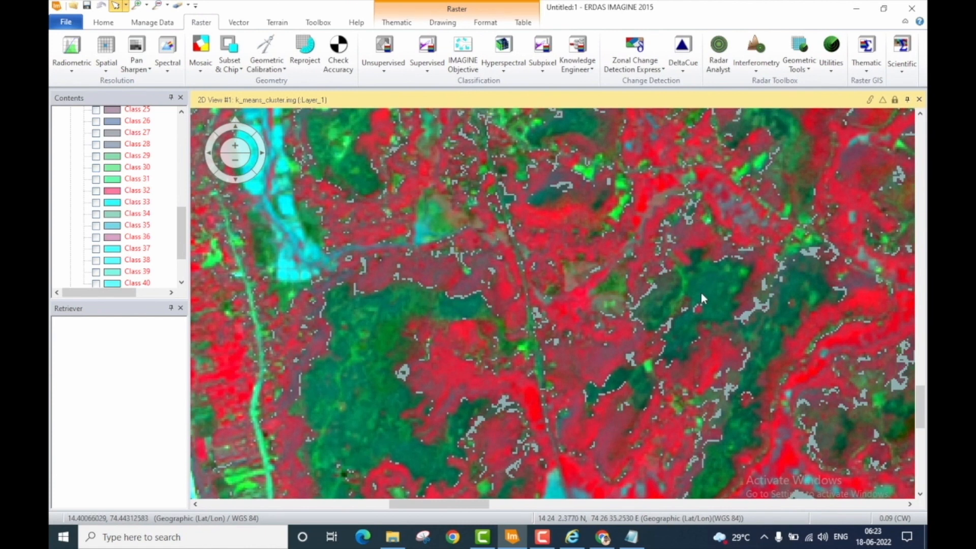
Switch to the Class Information file in Notepad and add the line "Class 17 = Vegetation" below the Class-9 entry
drag(751, 321, 663, 306)
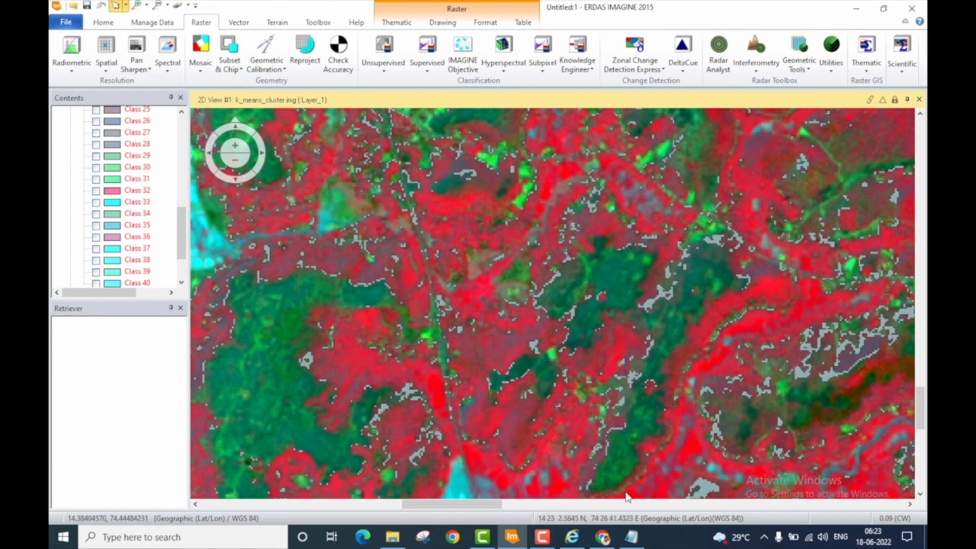
click(633, 537)
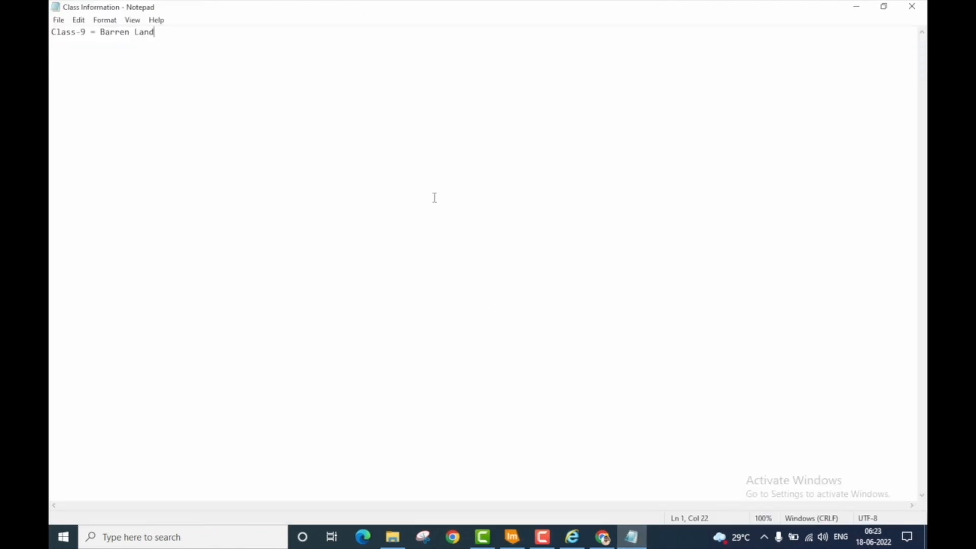
key(Return)
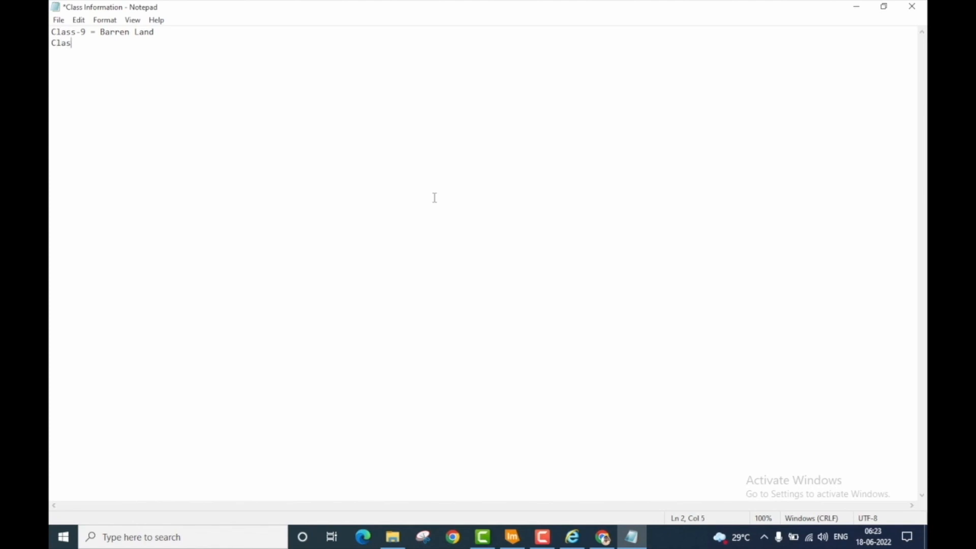
text(Class 17 = Vegetation)
Glance at the class list in ERDAS IMAGINE, return to the Class Information file in Notepad and save it
click(512, 537)
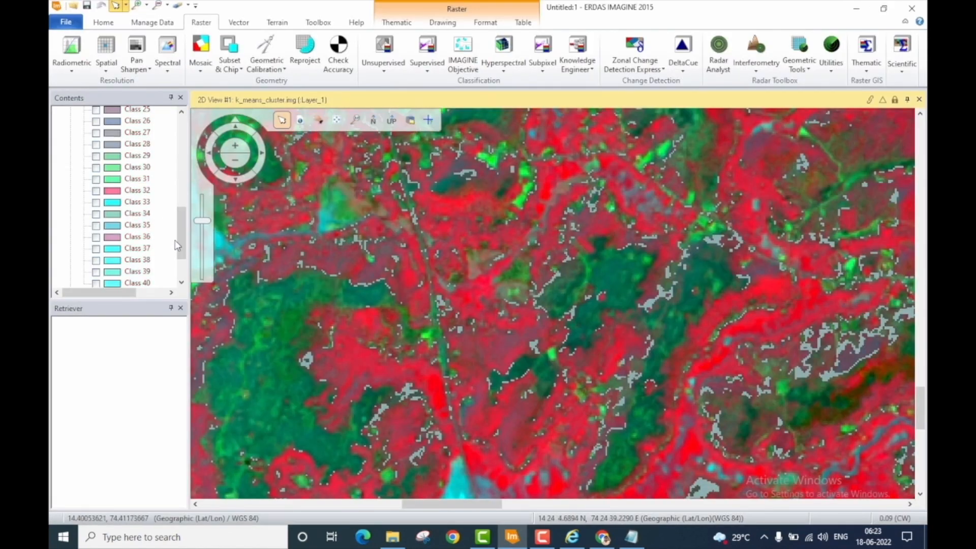
drag(178, 245, 183, 155)
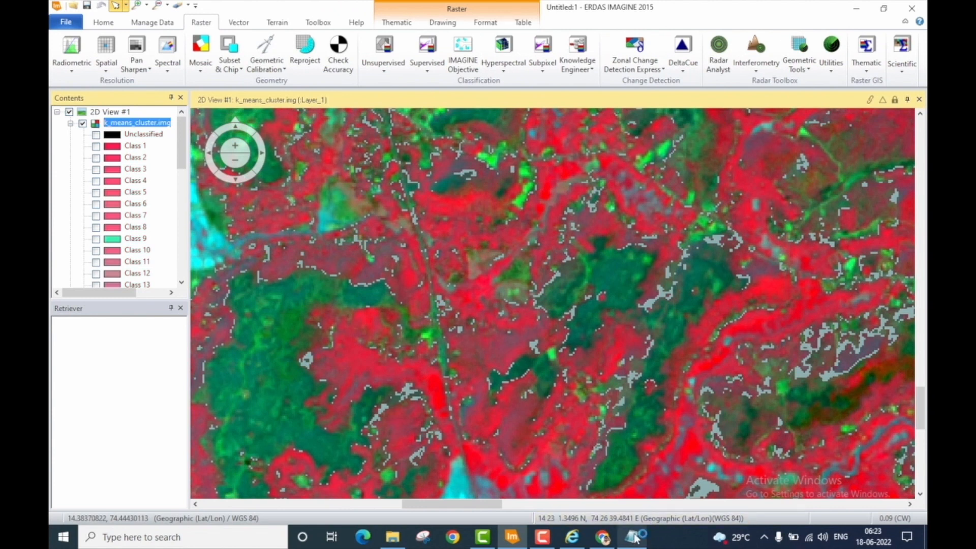
click(631, 483)
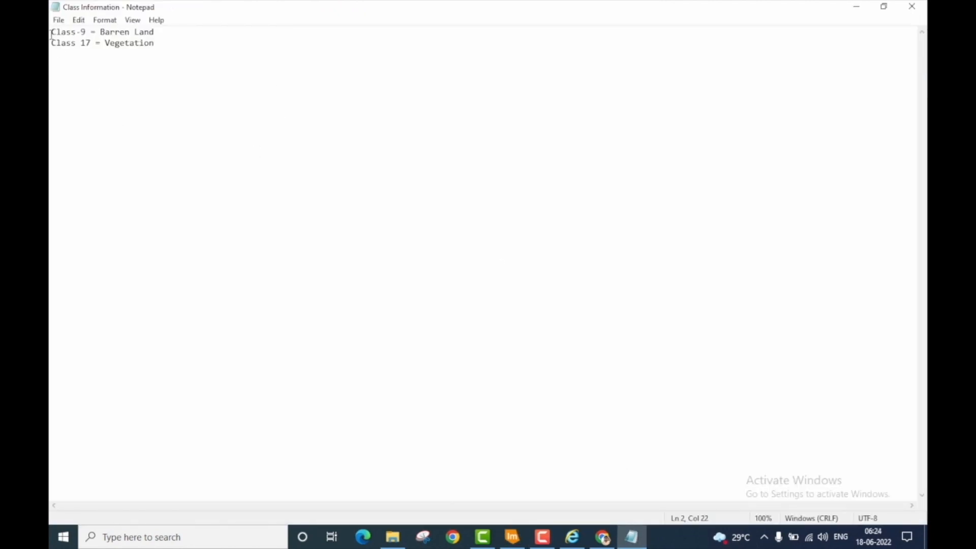
drag(51, 34, 179, 67)
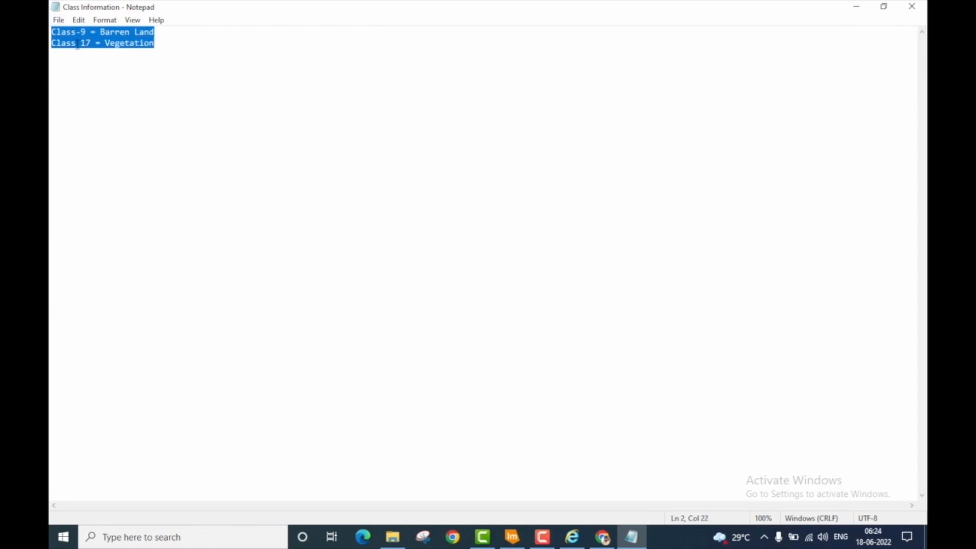
click(159, 39)
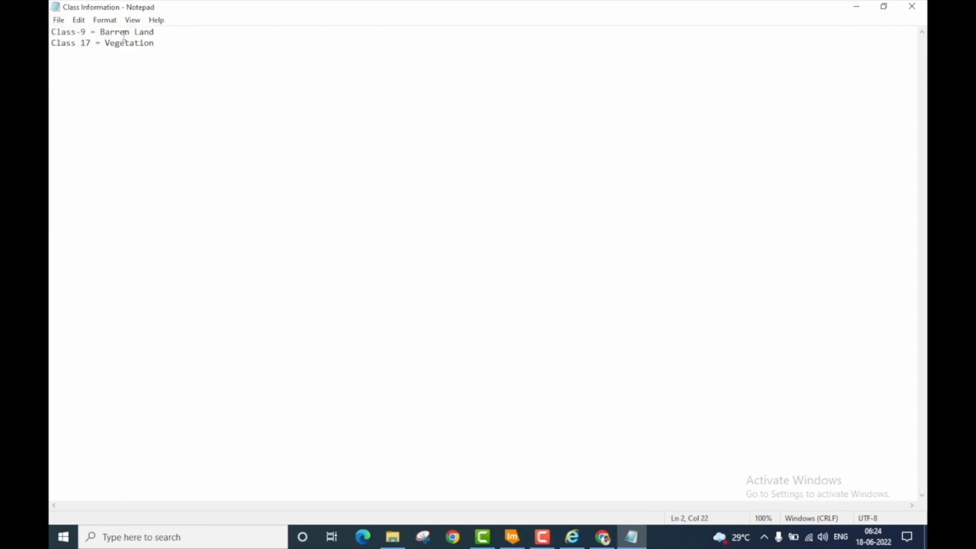
click(58, 21)
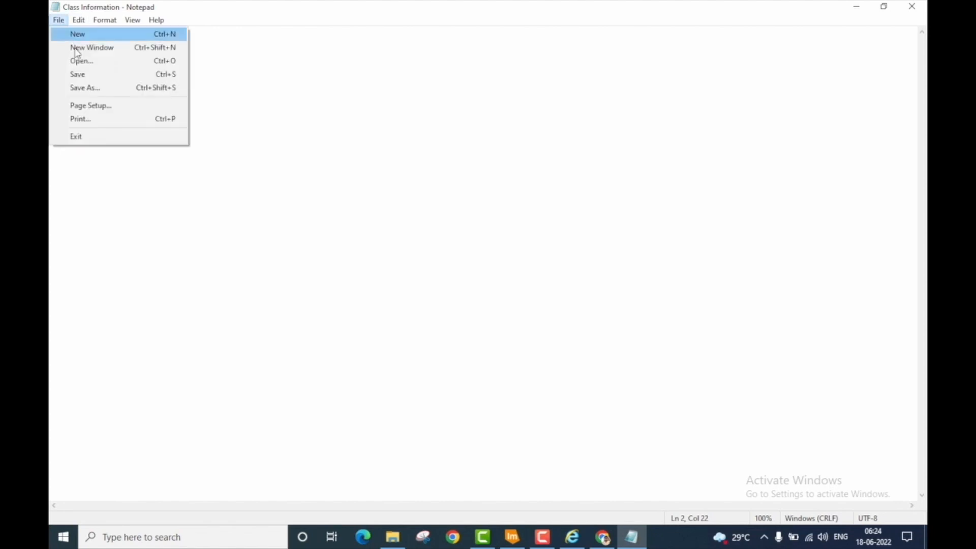
click(79, 74)
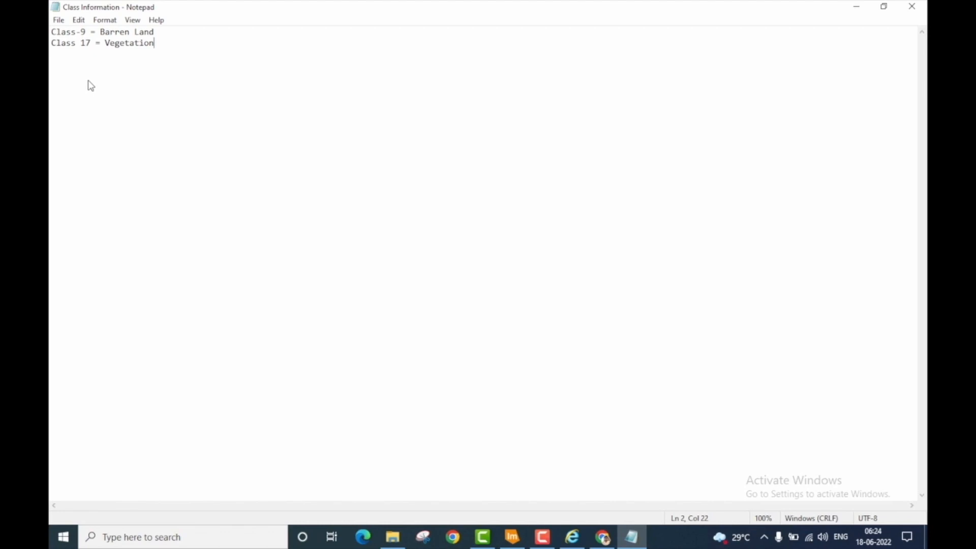
Switch back to ERDAS IMAGINE, hide the kumta_cut.img layer to inspect Class 17 on its own, and show the layer again
key(alt+Tab)
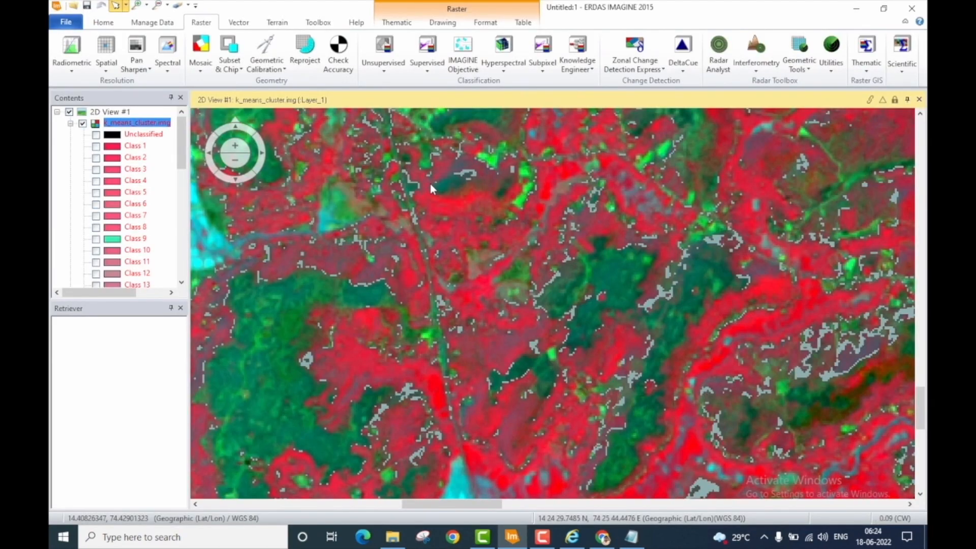
scroll(117, 203, down, 10)
click(82, 235)
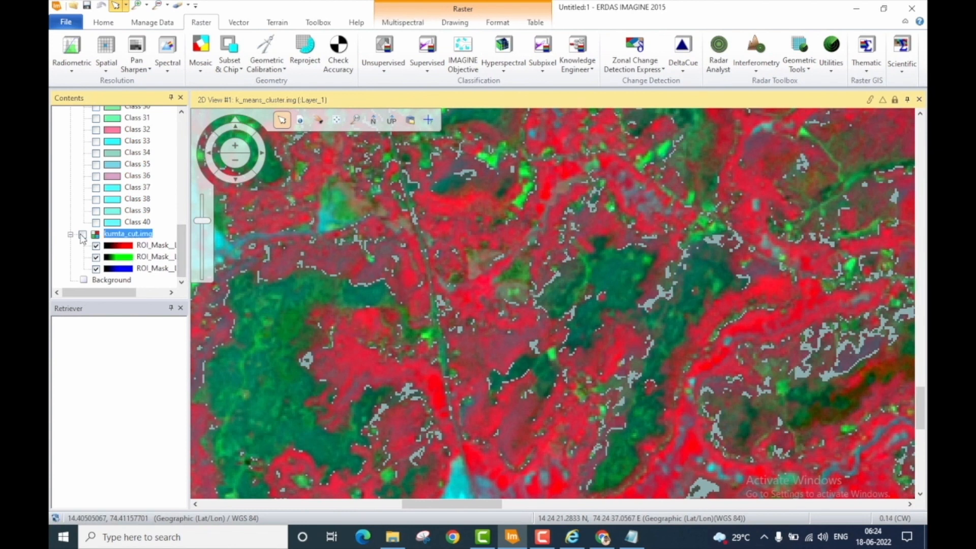
scroll(487, 297, down, 3)
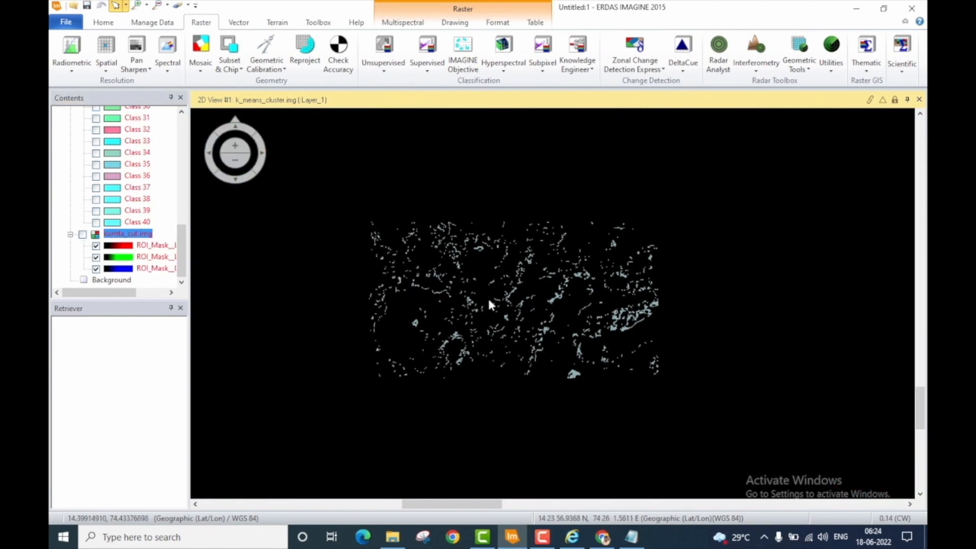
scroll(487, 296, up, 5)
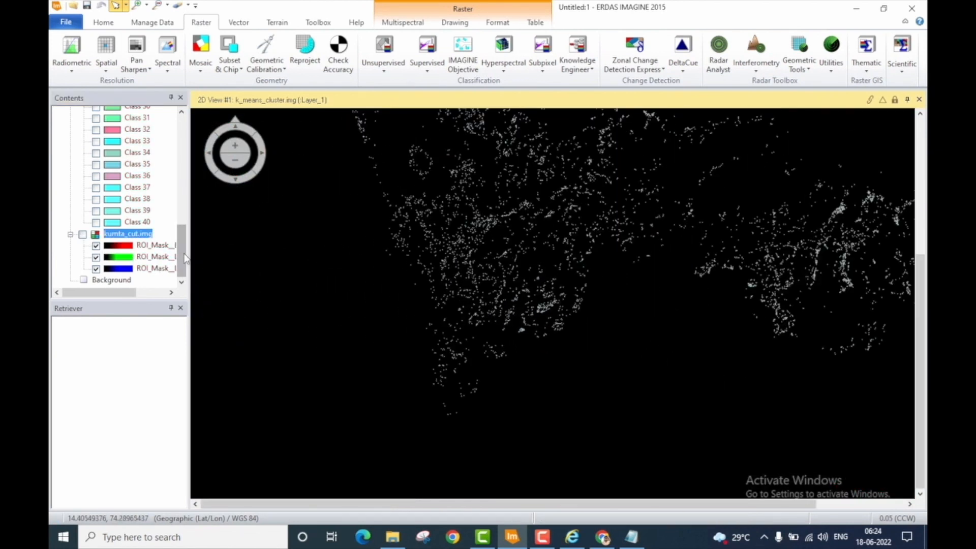
click(82, 235)
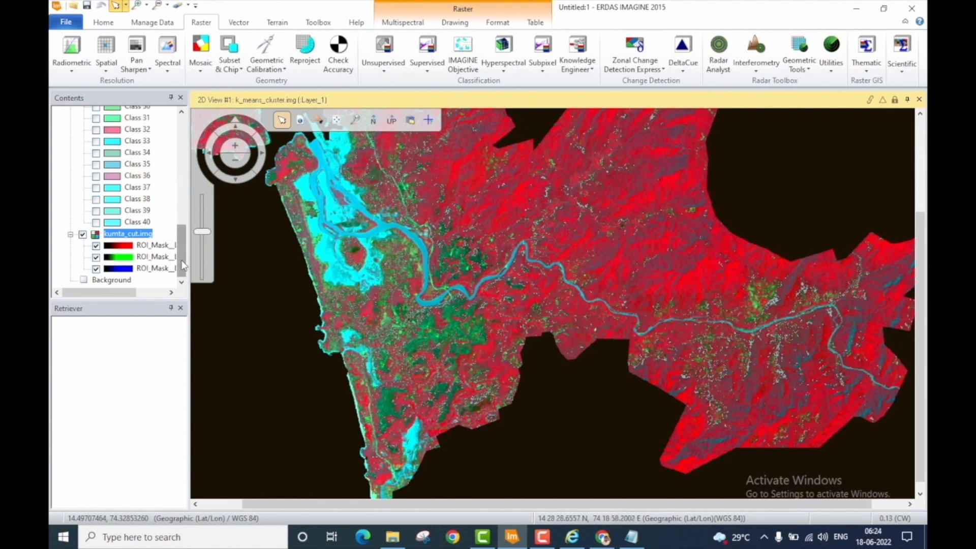
drag(182, 265, 183, 153)
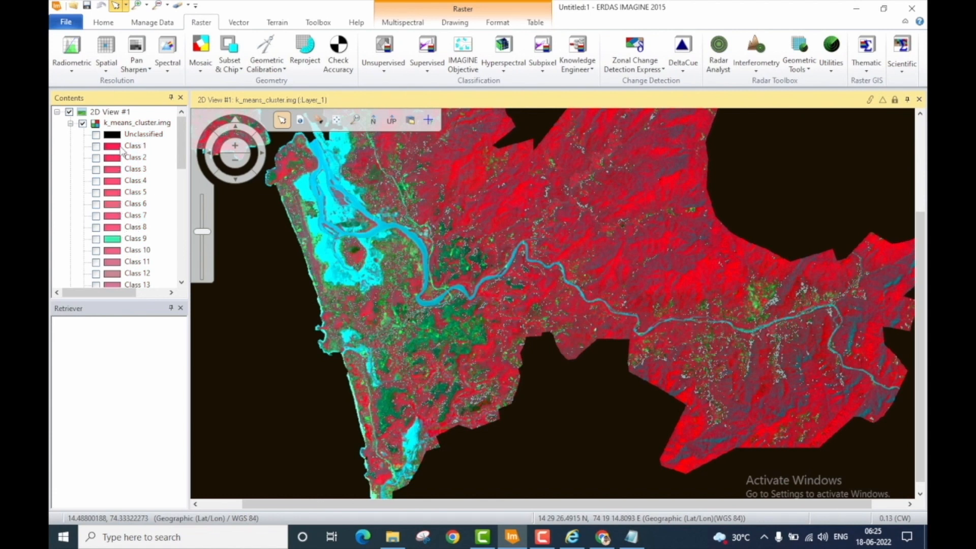
scroll(133, 218, down, 1)
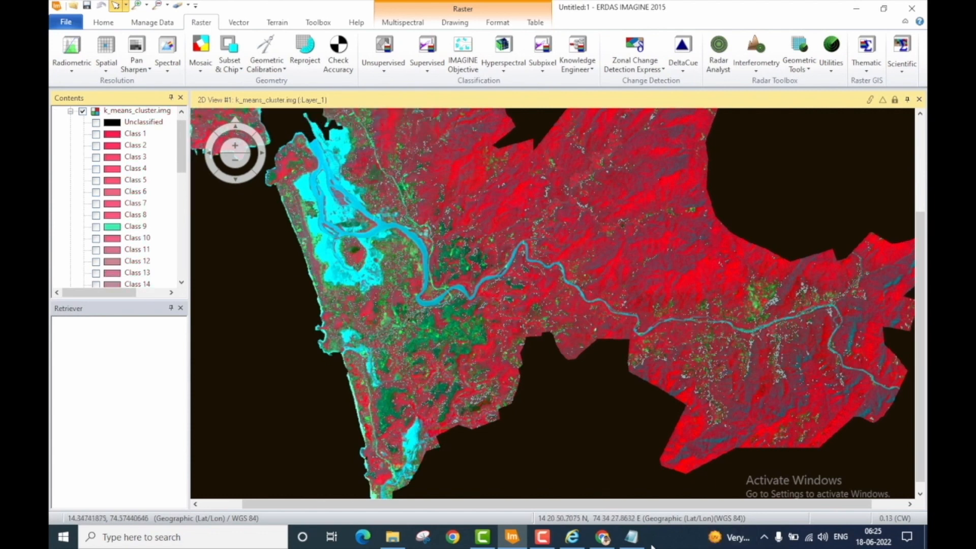
Switch to Notepad and insert "CLass 1 to 8 = Vegetation" as the first line, above the Class-9 entry
click(631, 537)
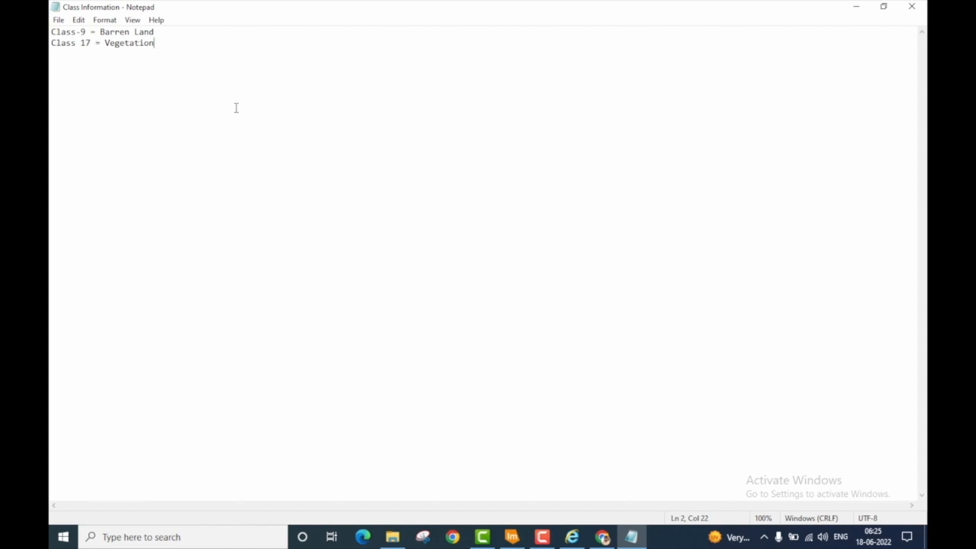
key(alt+Tab)
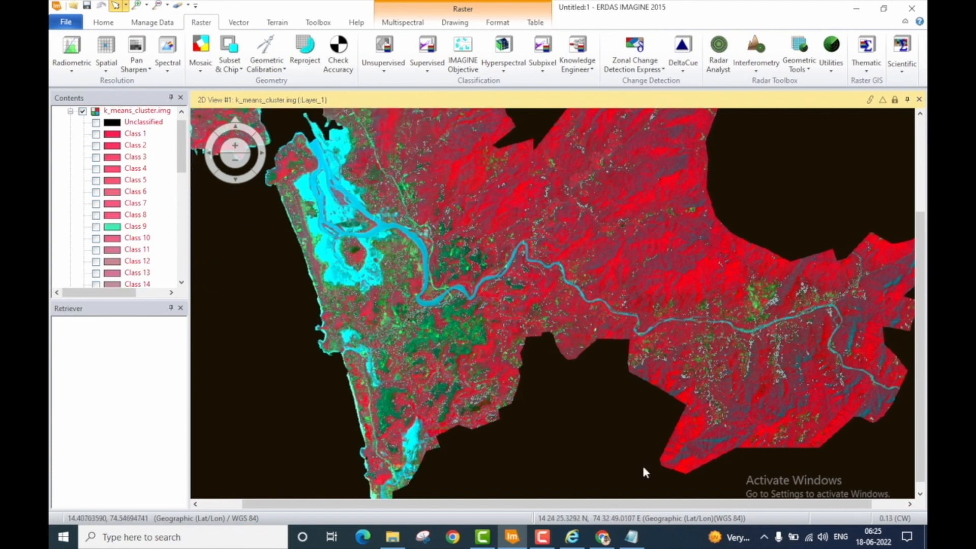
click(631, 539)
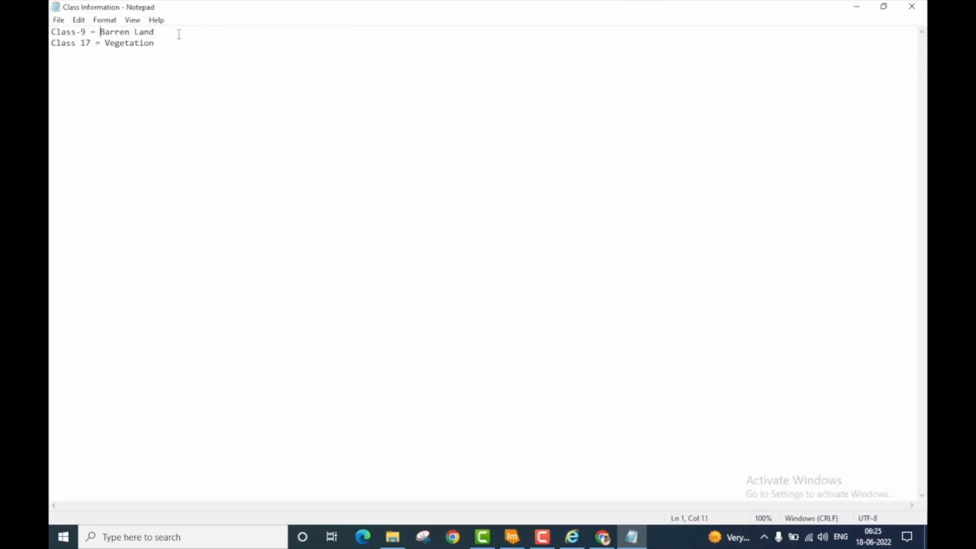
key(Return)
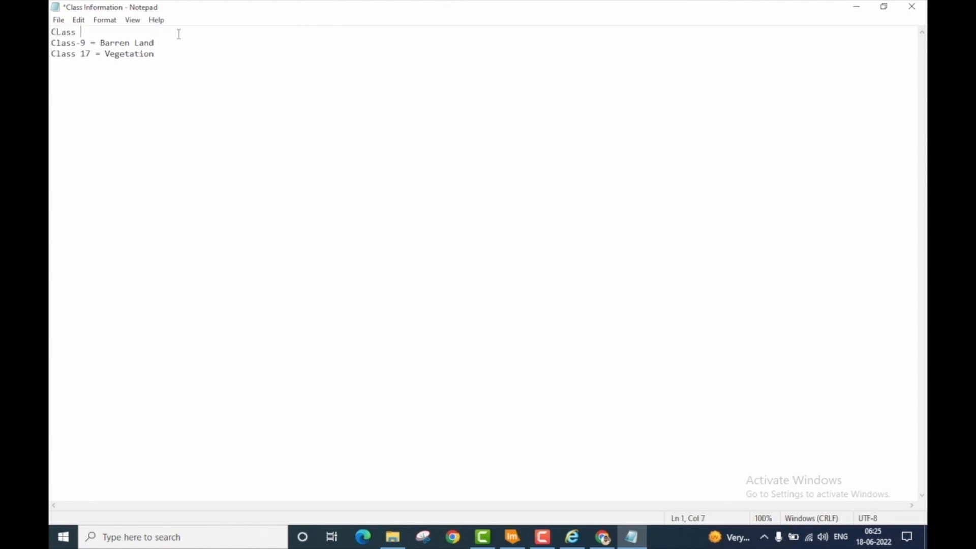
text(1 to 8 = Vegetation)
click(238, 106)
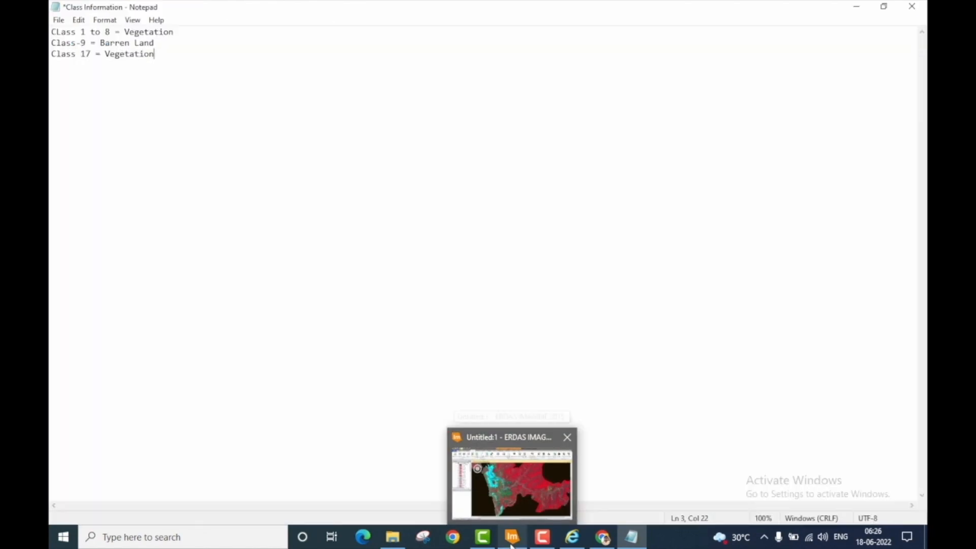
Switch to ERDAS IMAGINE, show Classes 10 to 14 over the full kumta_cut.img image and hide Class 17
click(512, 537)
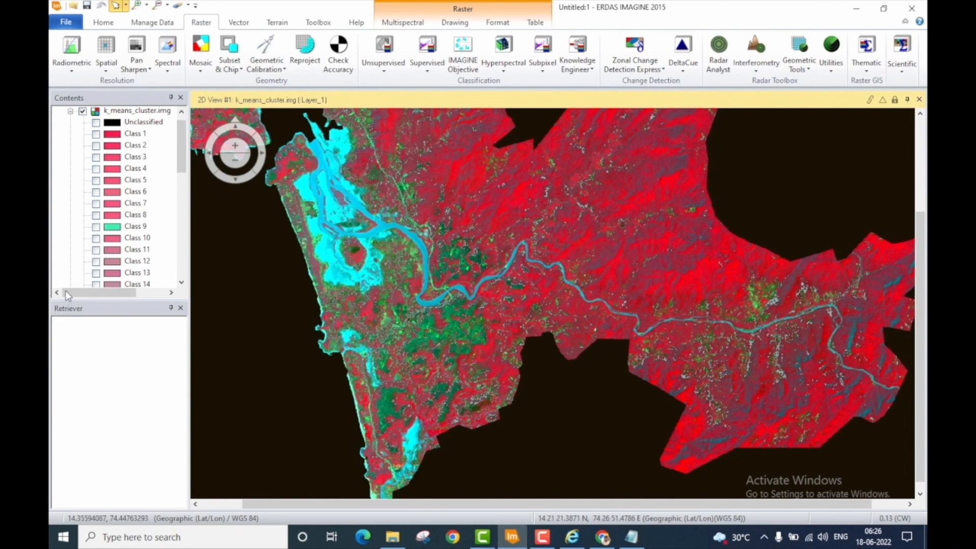
click(135, 226)
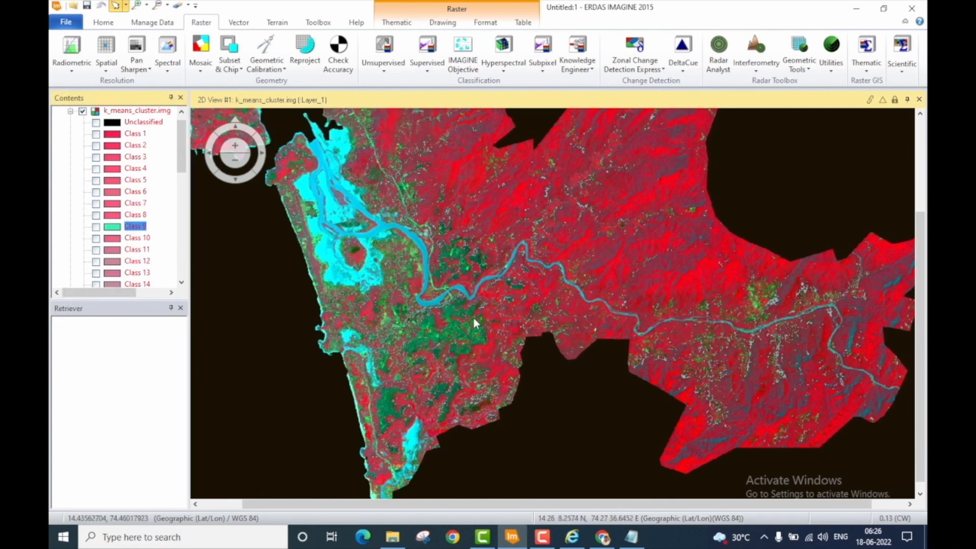
drag(201, 249, 202, 234)
drag(182, 168, 181, 198)
click(95, 130)
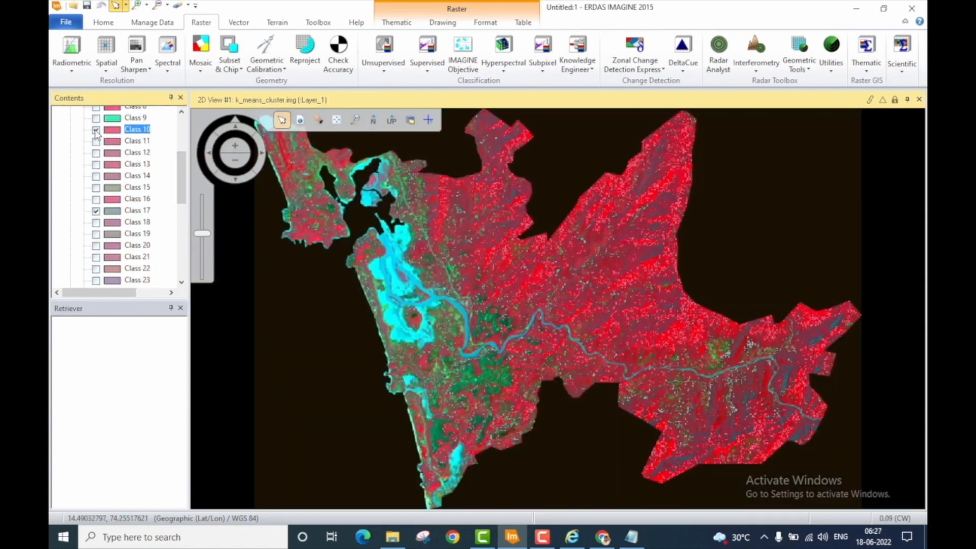
click(96, 141)
click(95, 153)
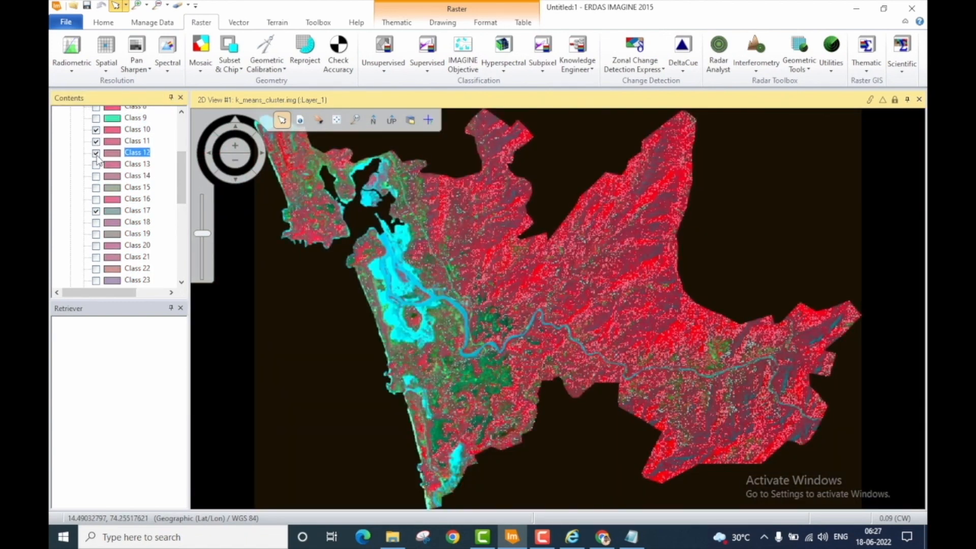
click(95, 164)
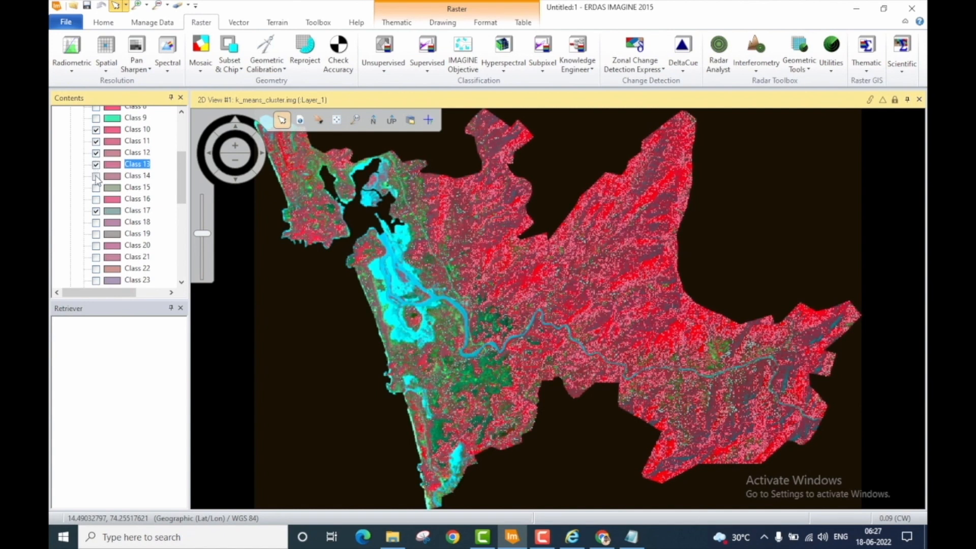
click(95, 176)
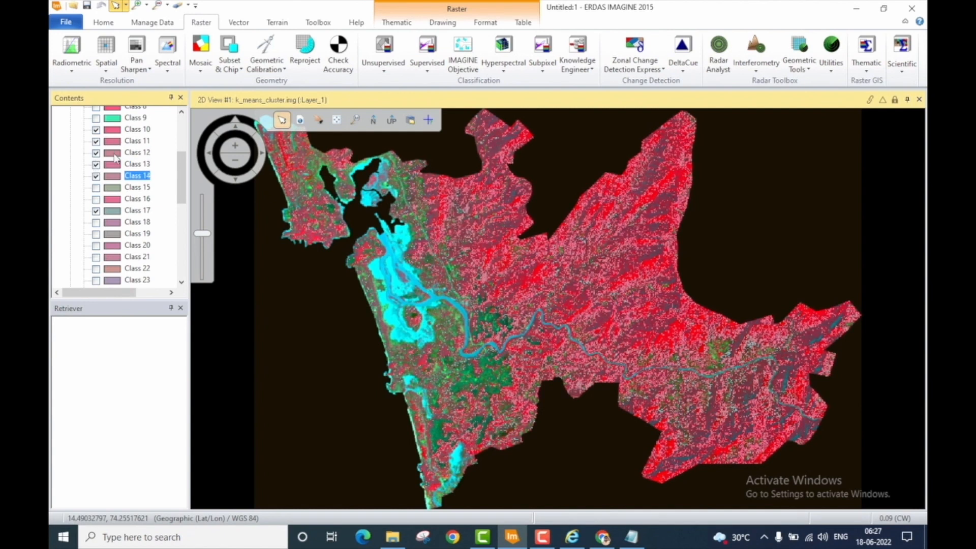
click(96, 211)
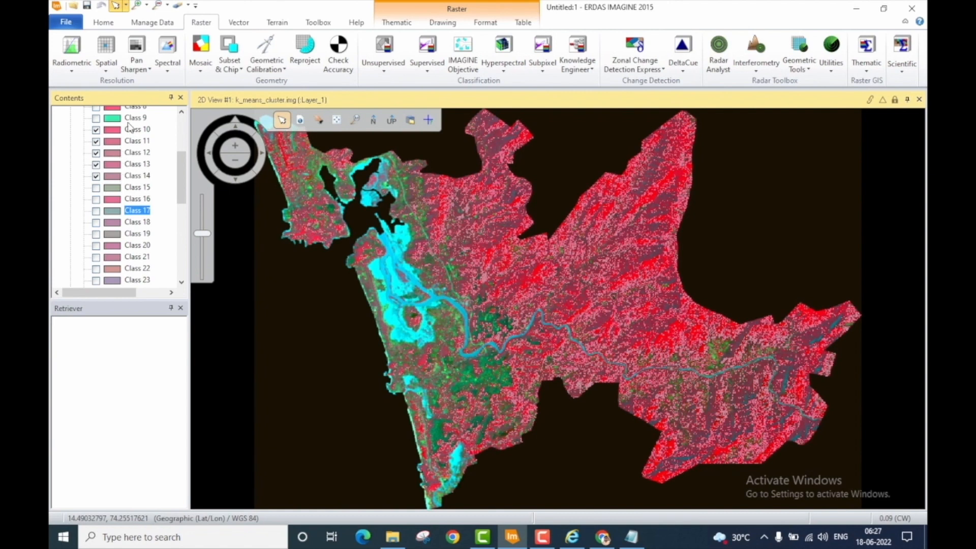
Switch to Notepad and add the line "Class 10 to 16 - Vegetation" between the Class-9 and Class 17 entries
click(631, 536)
key(Return)
text(Class 10 to 16 - Vegetation)
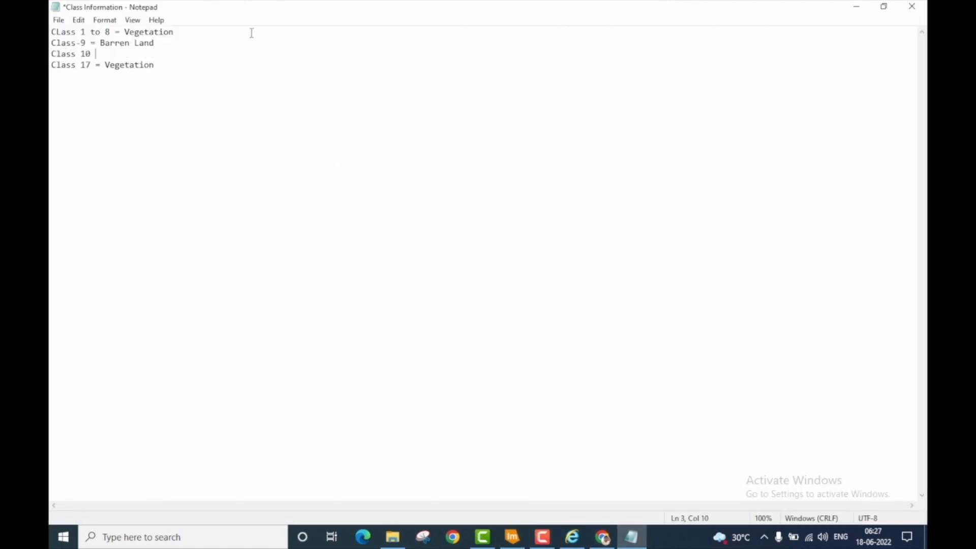
Switch back to ERDAS IMAGINE and hide Classes 10 to 14 of the k_means_cluster.img layer
key(alt+Tab)
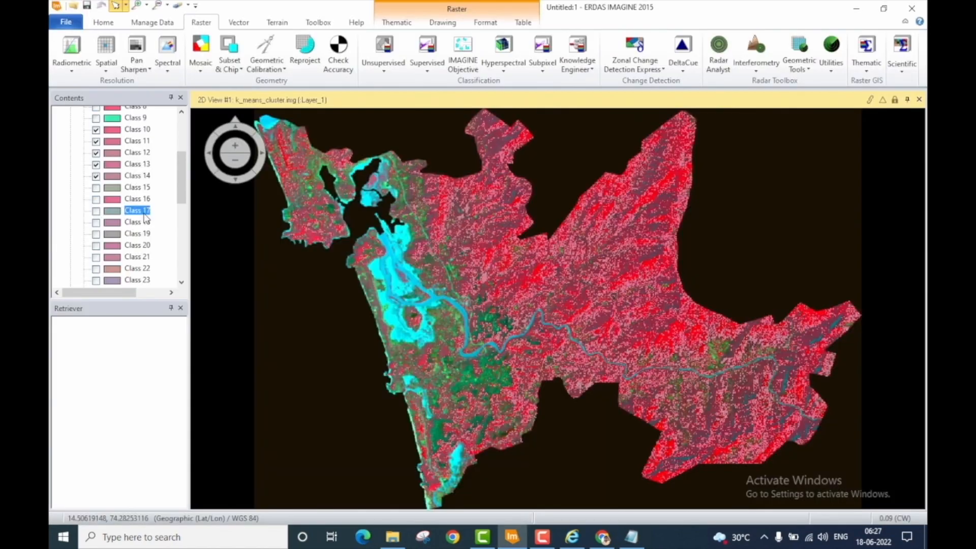
click(96, 176)
click(96, 164)
click(96, 152)
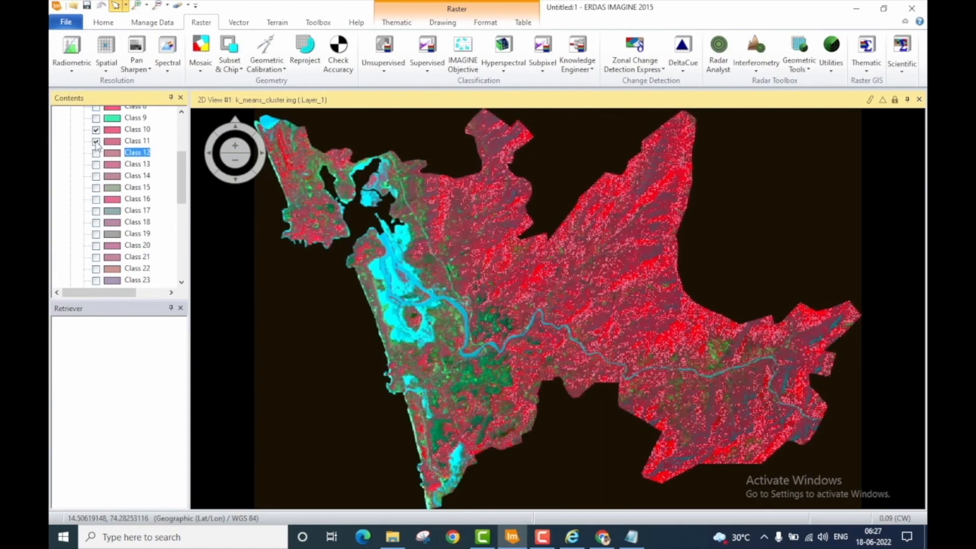
click(96, 141)
click(96, 129)
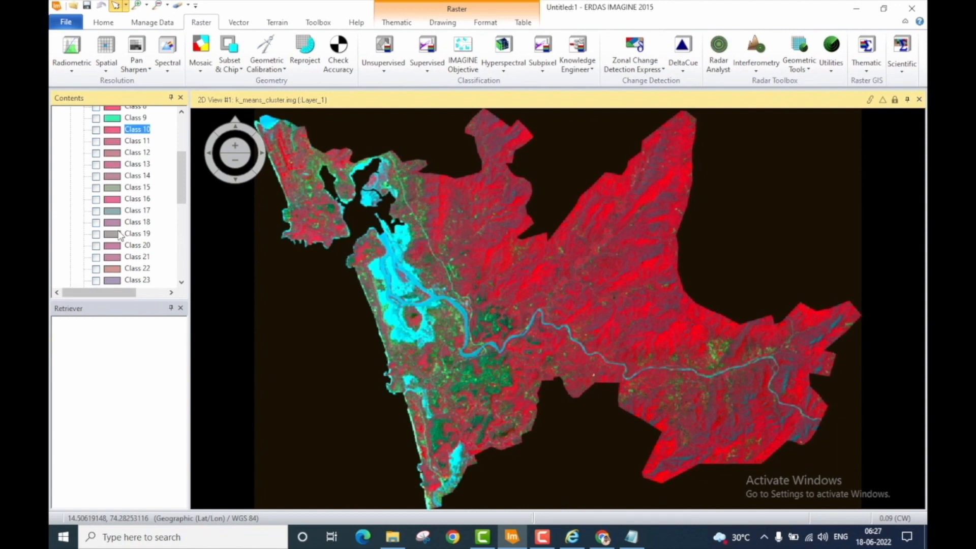
Show Class 15 of the k_means_cluster.img layer and examine its pixels around the green fields in kumta_cut.img
click(96, 188)
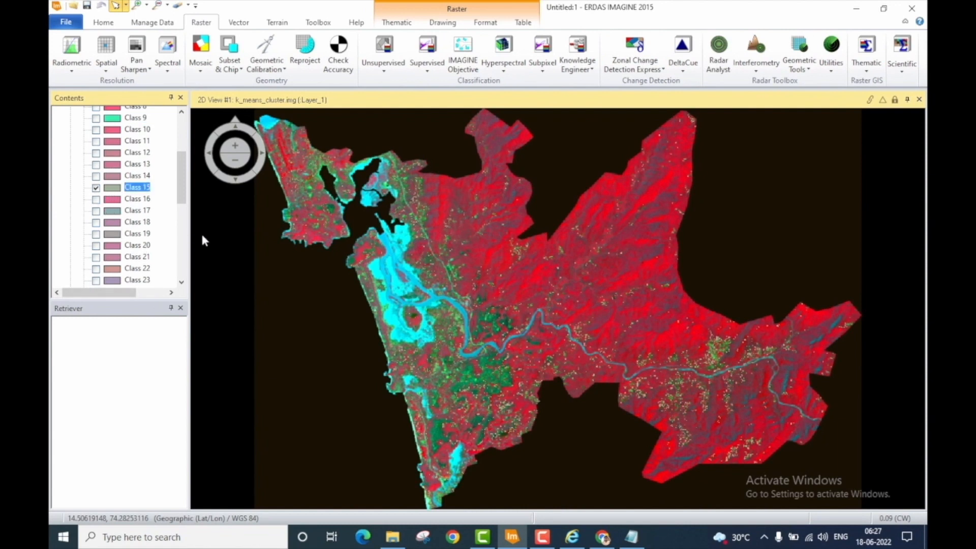
scroll(735, 376, up, 10)
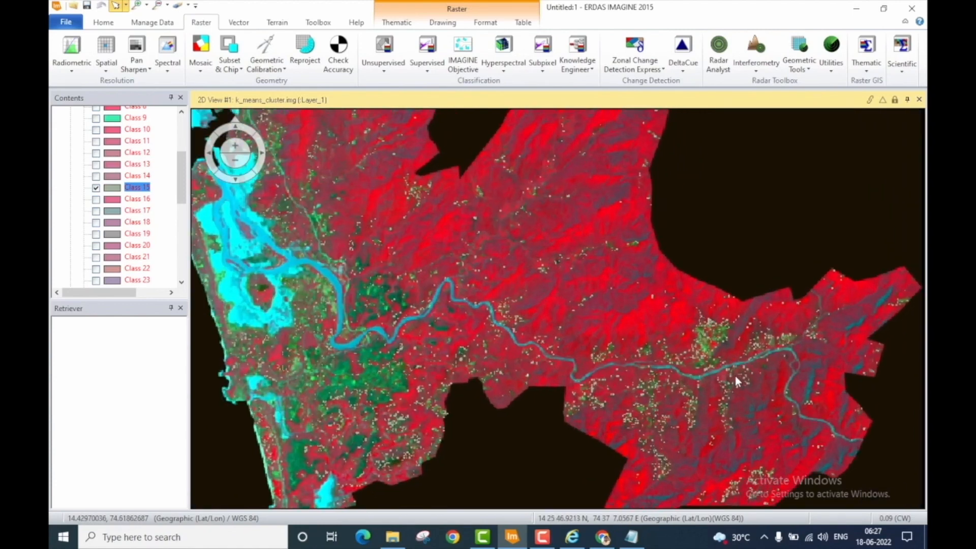
scroll(536, 315, down, 2)
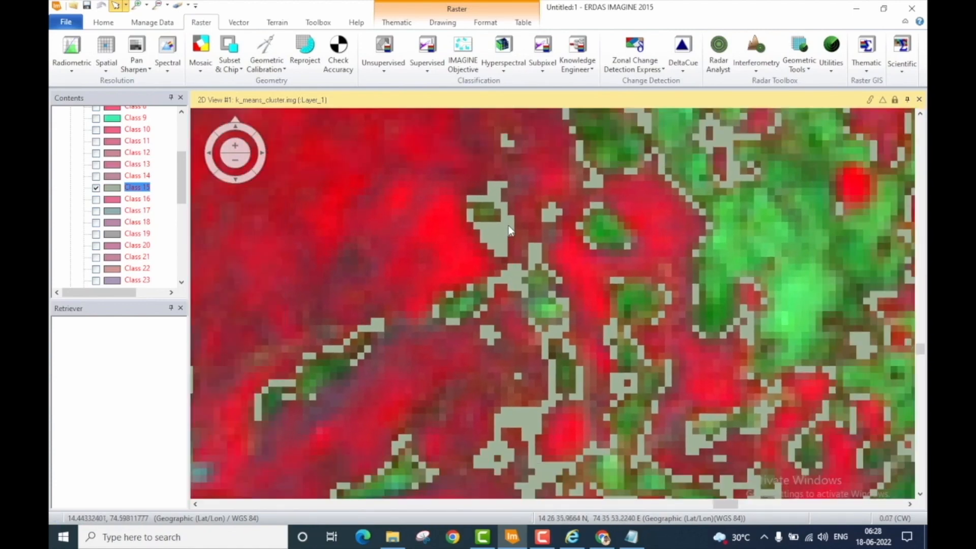
drag(744, 246, 566, 346)
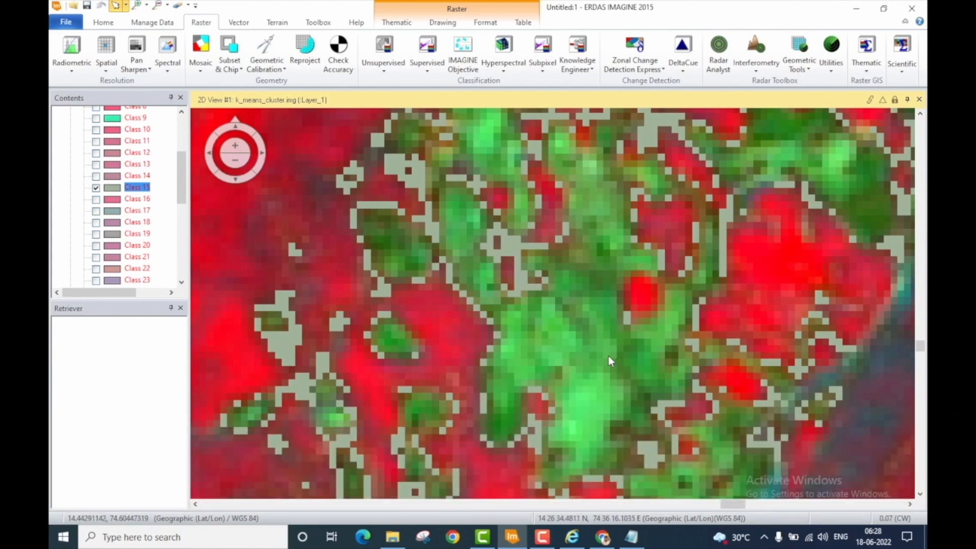
Show Classes 17, 19 and 24 together with Class 15 over the green fields
click(96, 211)
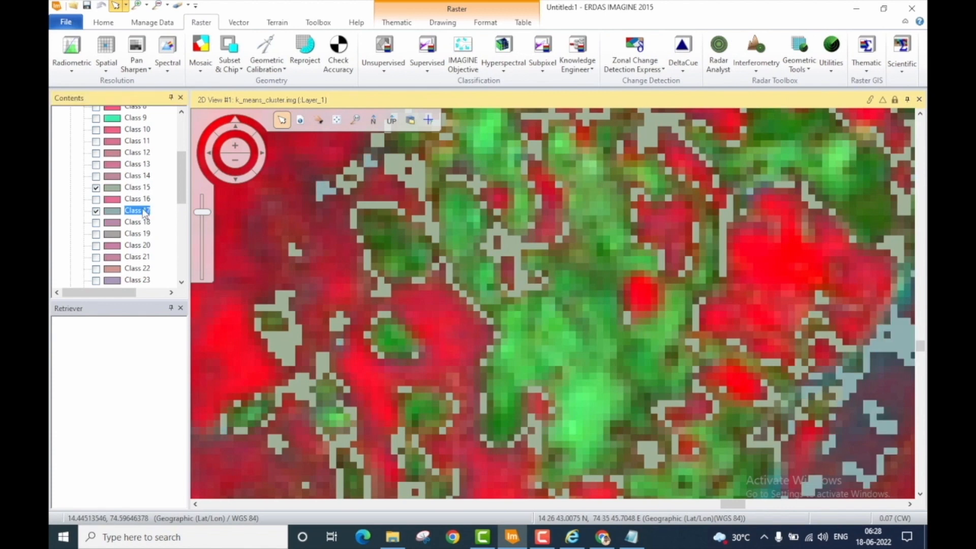
click(96, 234)
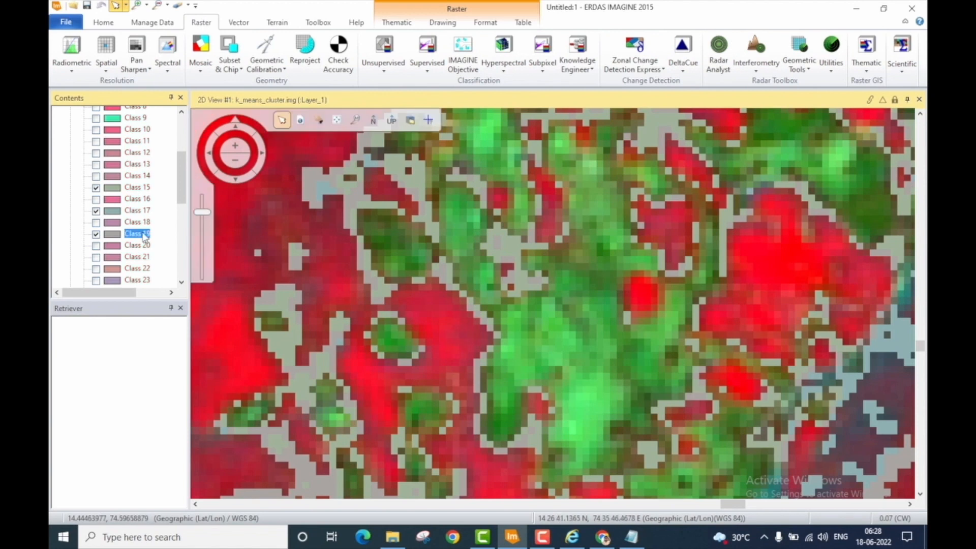
scroll(144, 235, down, 3)
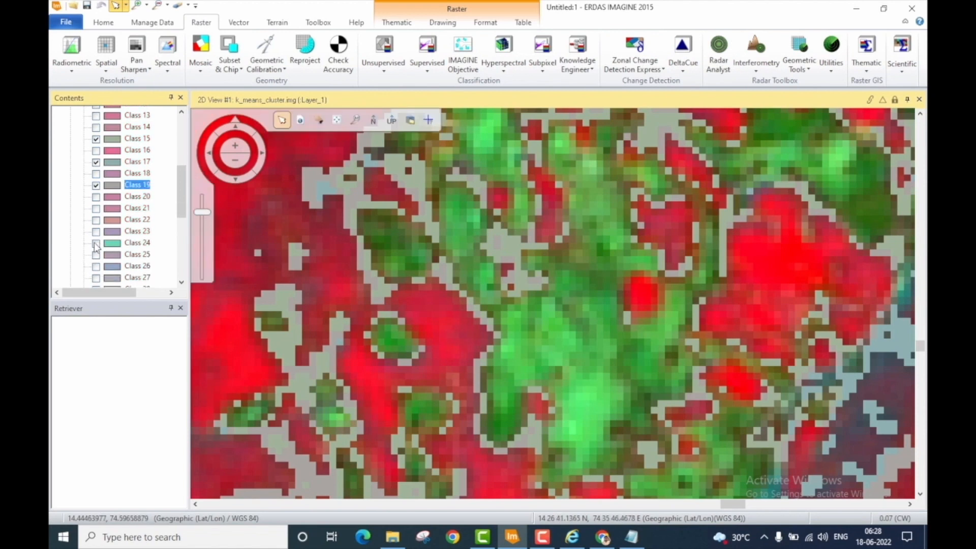
click(96, 244)
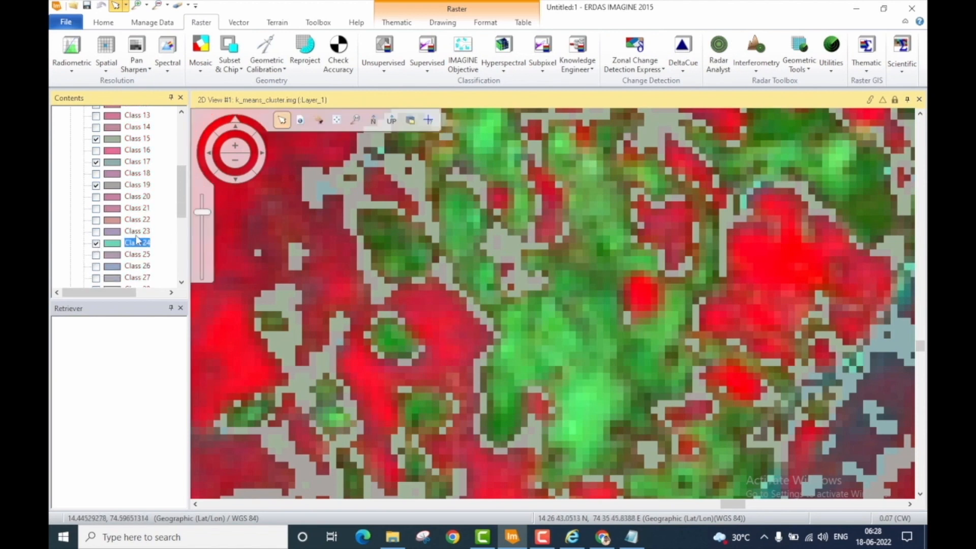
Show Classes 29, 30, 31 and 34 as well over the green fields of kumta_cut.img
scroll(136, 240, down, 2)
scroll(111, 236, down, 2)
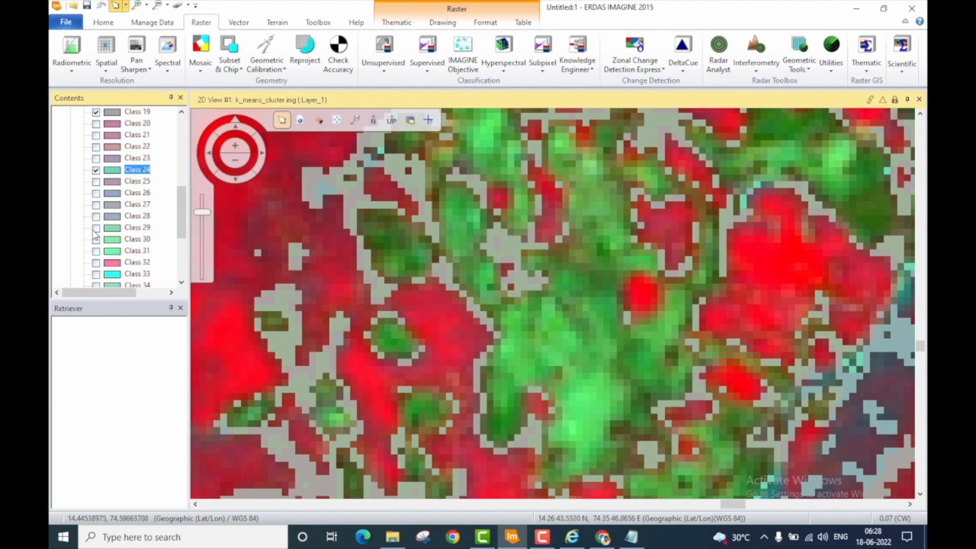
click(95, 228)
click(96, 240)
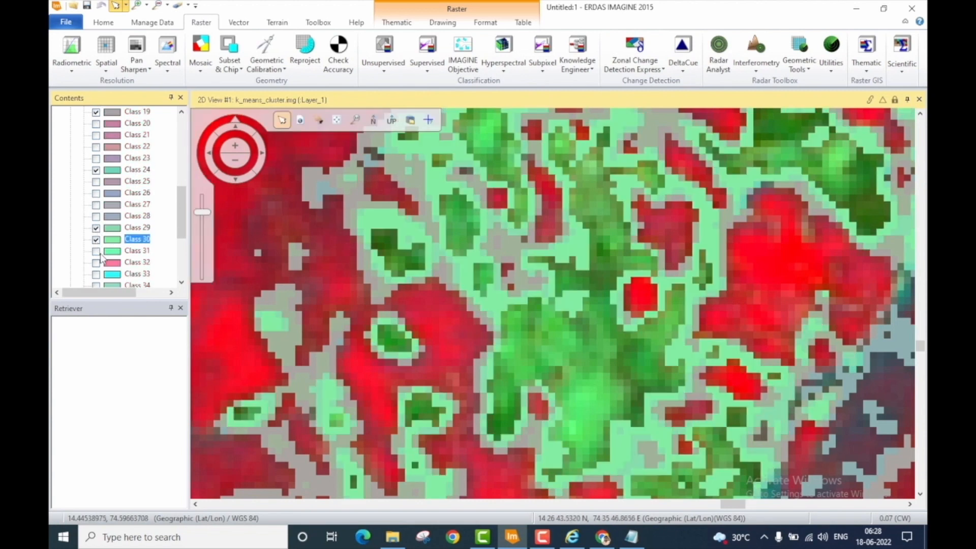
click(96, 250)
scroll(95, 239, down, 3)
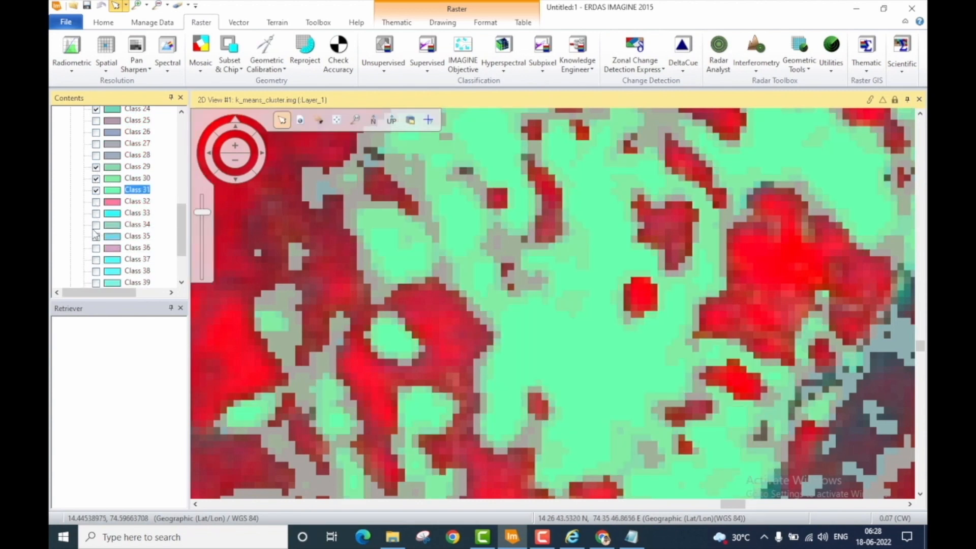
click(96, 225)
scroll(96, 228, down, 2)
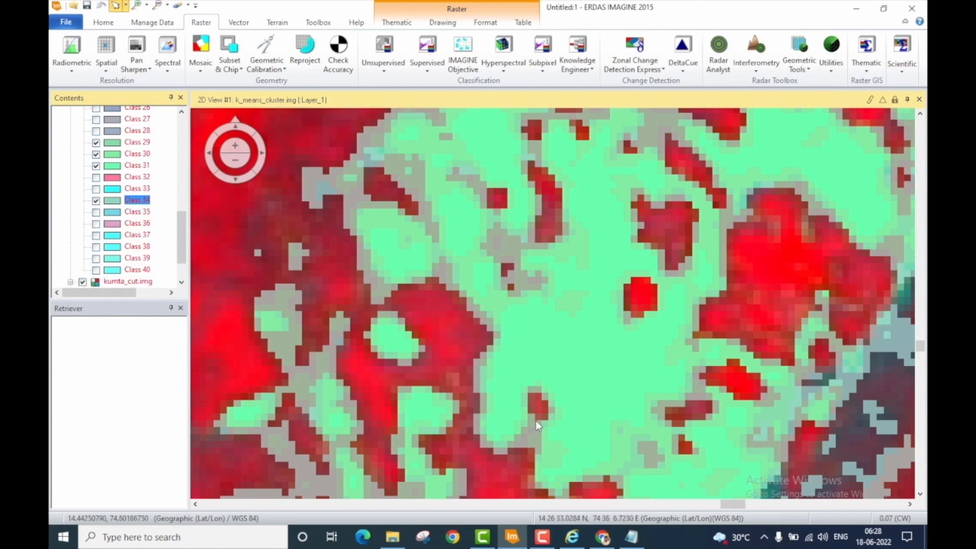
Switch to Notepad, add "Class 15, 17, 19, 24, 29, 30, 31, 34 = Agricultural Fields" after the Class 10 to 14 line, and save
drag(181, 239, 181, 188)
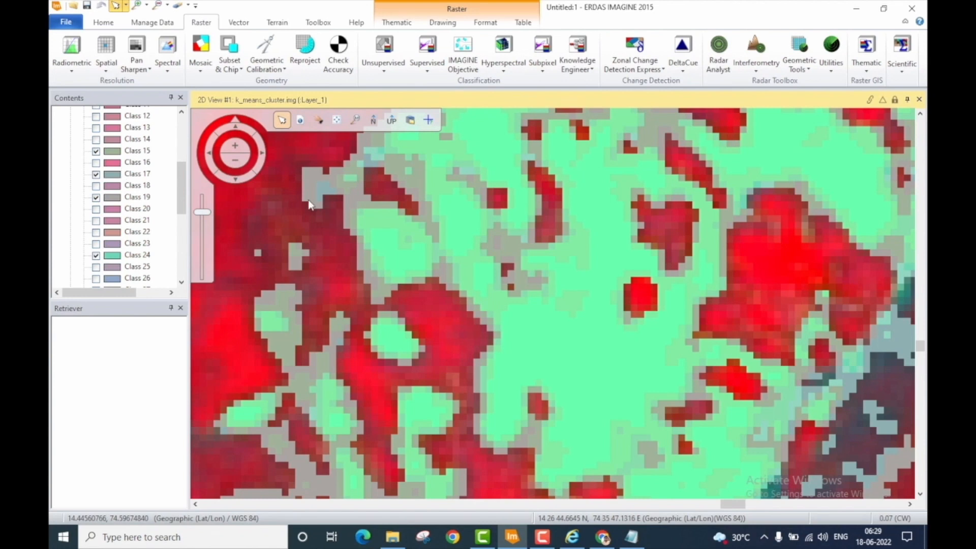
mouse_move(635, 542)
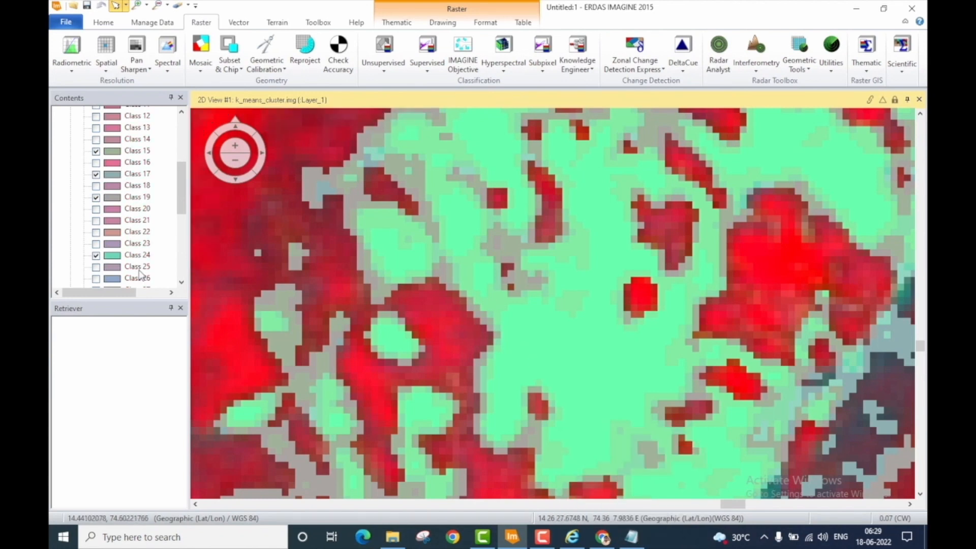
click(632, 537)
click(884, 6)
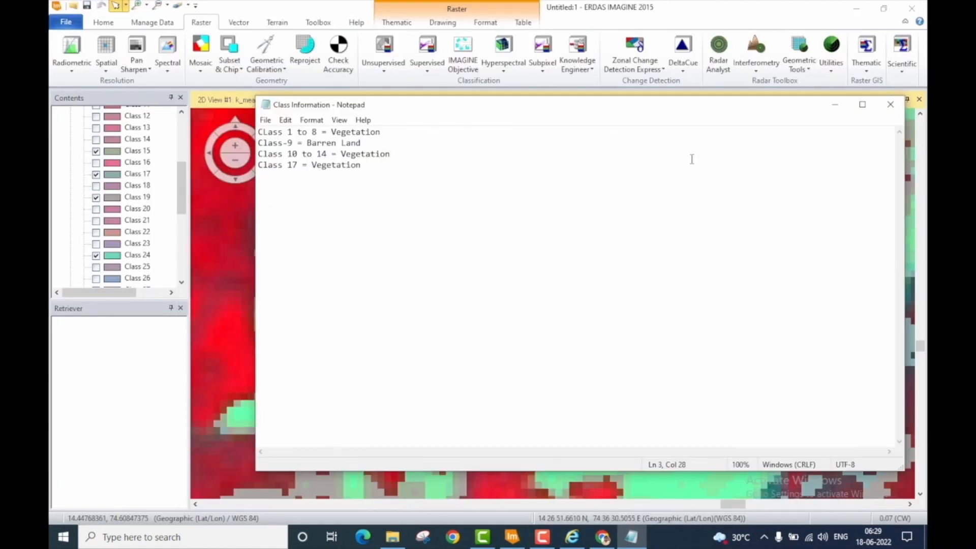
key(Return)
text(Class 16, 17, 19, 2)
click(183, 227)
scroll(183, 227, down, 4)
key(alt+Tab)
text(4, )
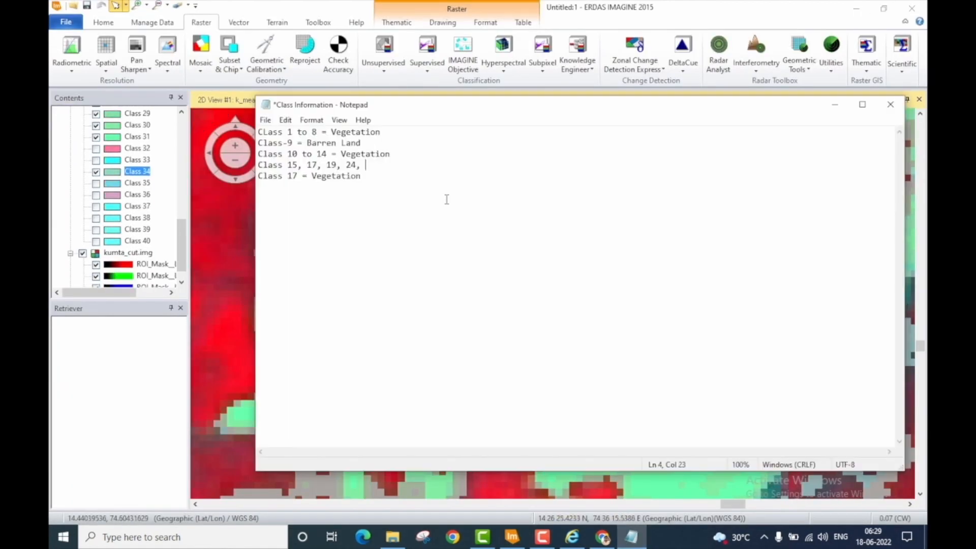
text(29, 30, 31, 34 = Agricultural Fields)
key(Down)
key(ctrl+s)
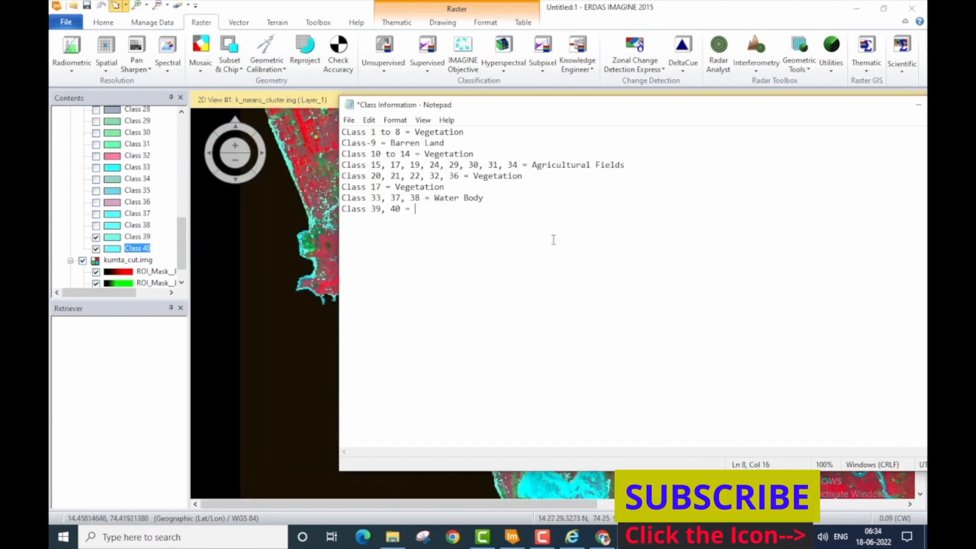
Complete the Class 39, 40 entry with "Urban", save the file, and move the Notepad window clear of the image
text(Urban)
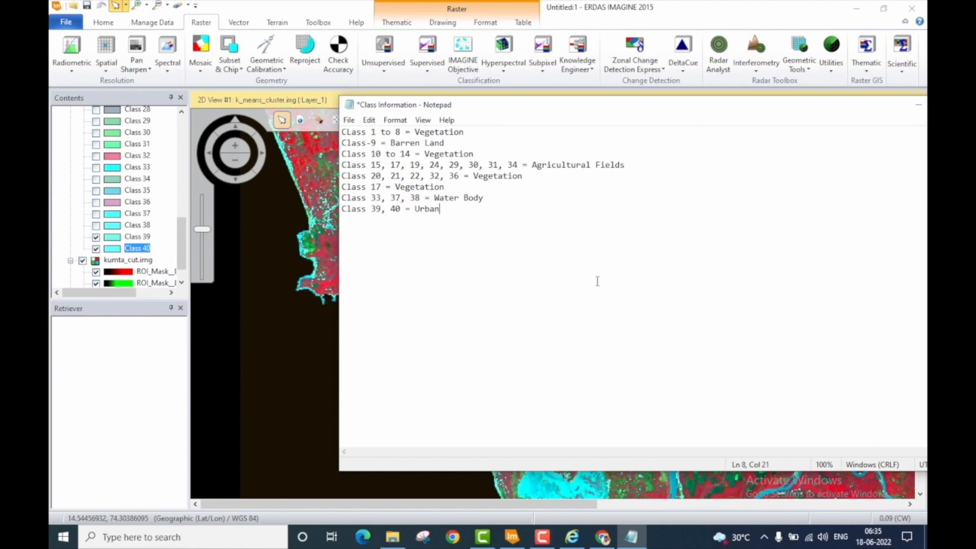
key(ctrl+s)
drag(717, 91, 271, 114)
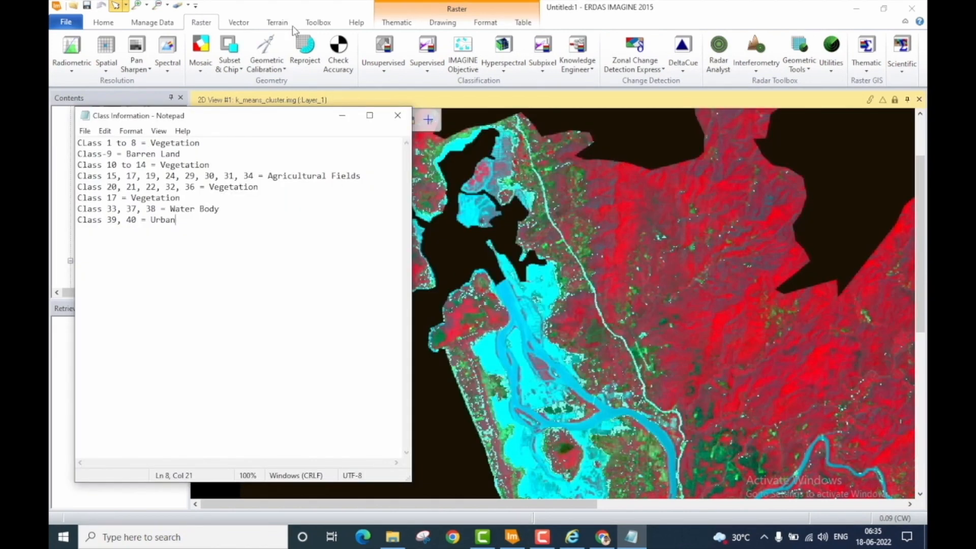
Switch to ERDAS IMAGINE, start a thematic Recode with k_means_cluster.img as input, and open its recode setup table beside the notes
click(203, 24)
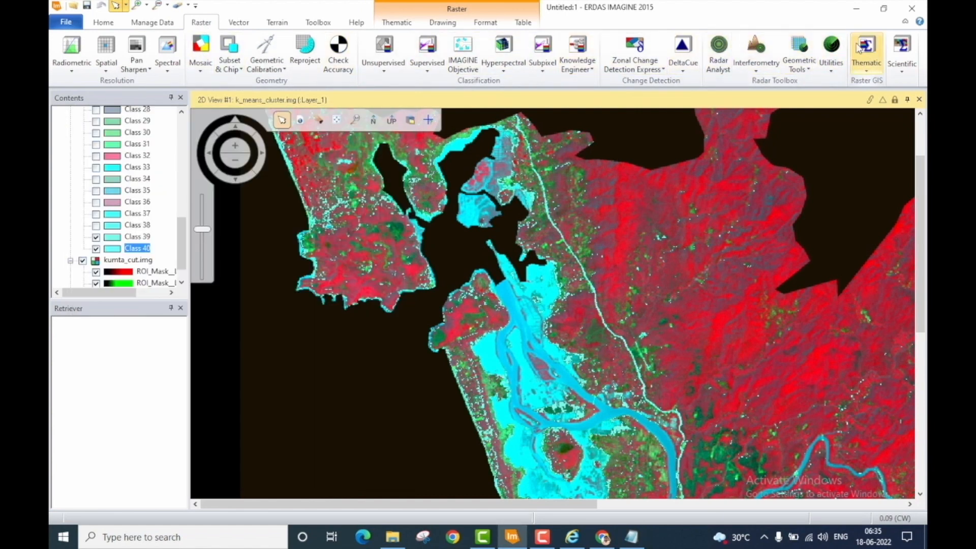
click(871, 76)
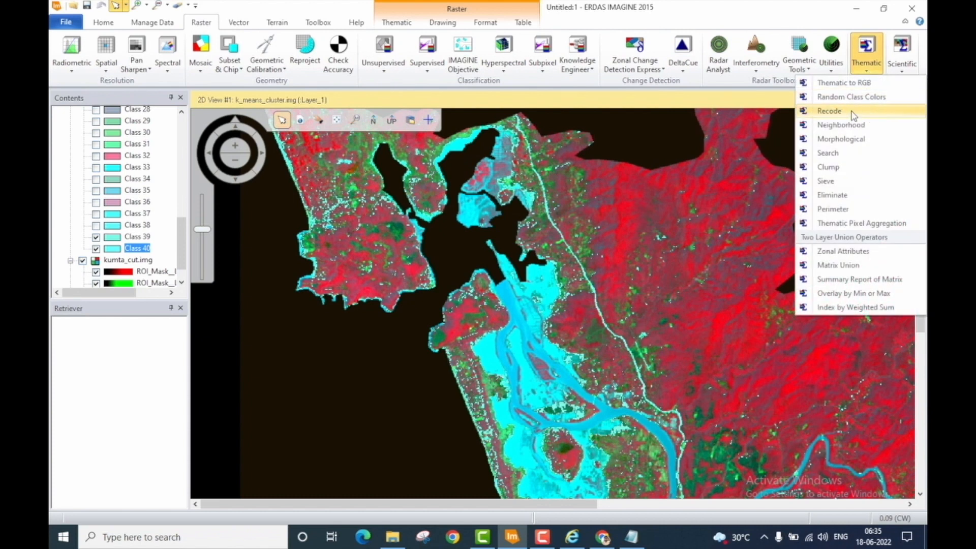
click(826, 112)
drag(333, 89, 802, 137)
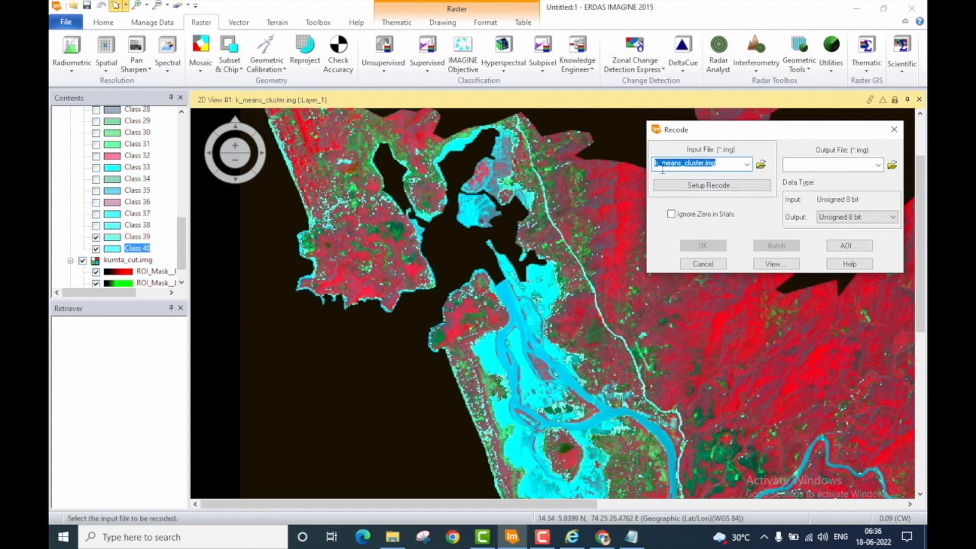
click(731, 165)
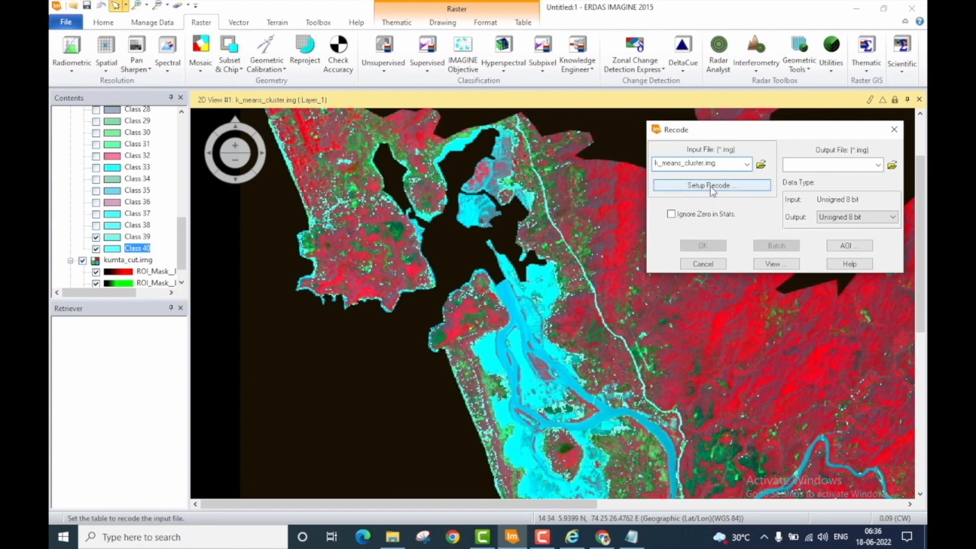
click(710, 186)
drag(619, 208, 711, 60)
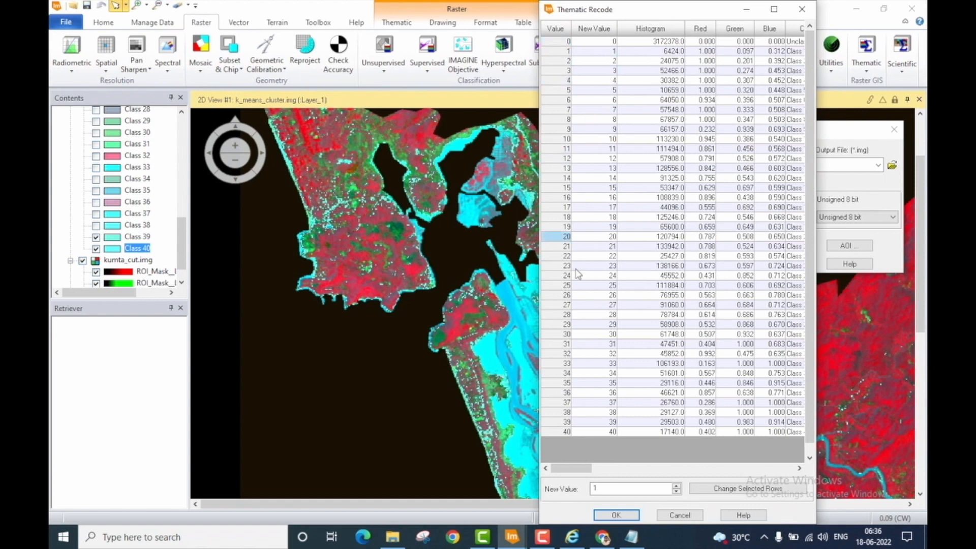
Switch to Notepad and move the "Class-9 = Barren Land" line to the end of the list, closing the gap it leaves
click(632, 536)
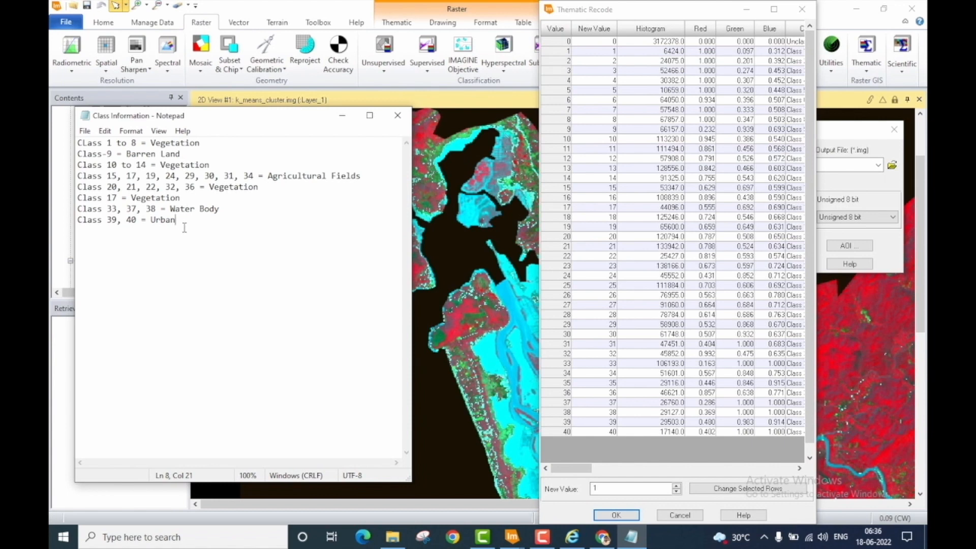
click(204, 158)
drag(195, 154, 69, 157)
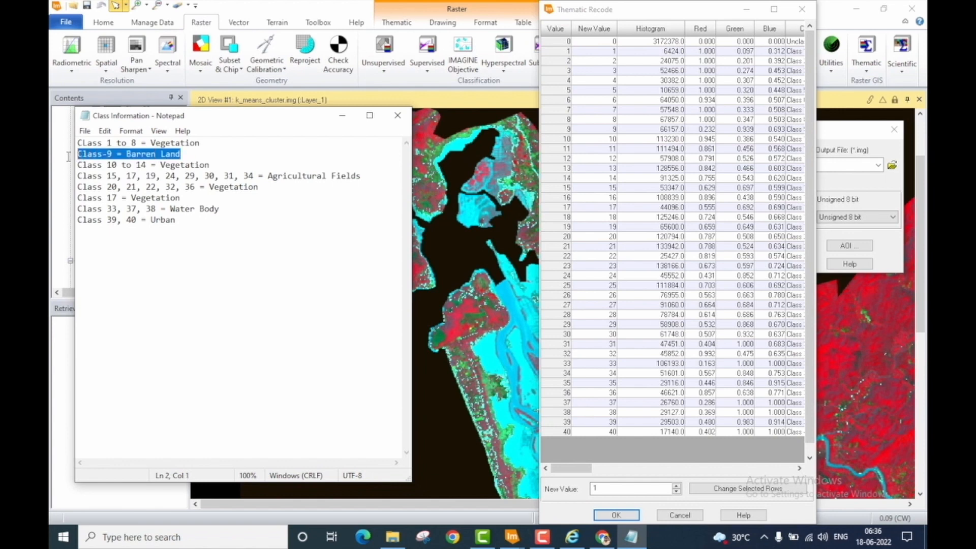
key(ctrl+x)
click(132, 289)
key(End)
key(Return)
key(Return)
key(Return)
key(ctrl+v)
click(108, 165)
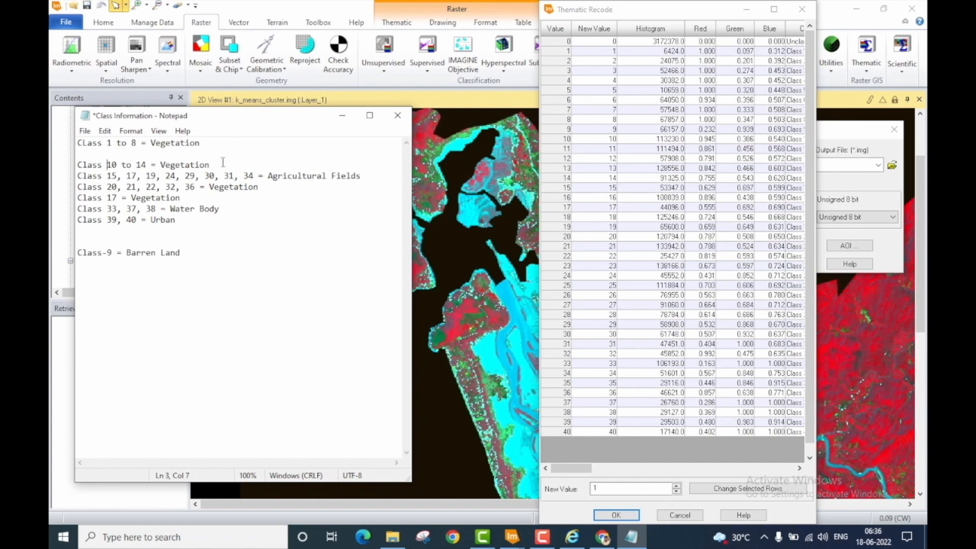
key(BackSpace)
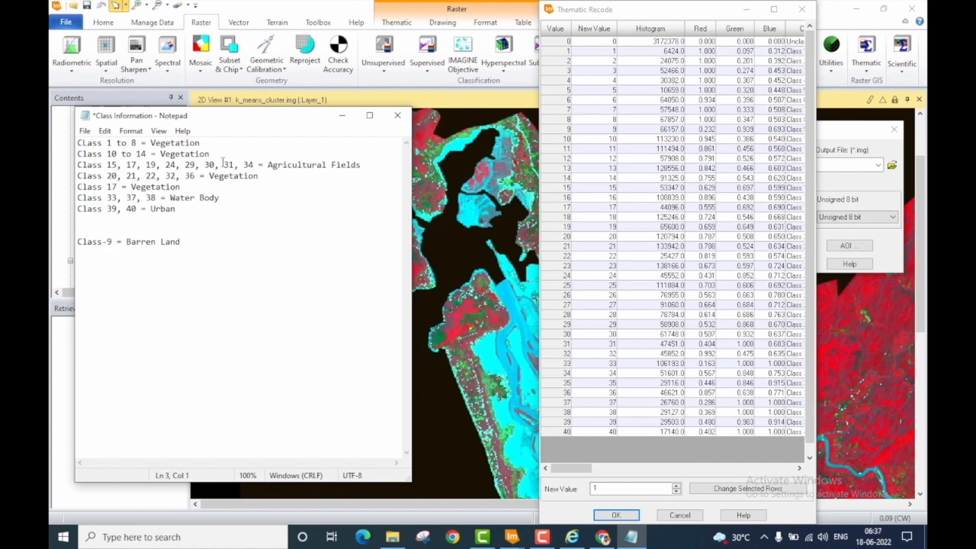
Group all Vegetation lines together, separate the Agricultural Fields, Water Body, Urban and Barren Land entries with blank lines, and save
key(Return)
drag(181, 198, 78, 187)
key(ctrl+x)
key(ctrl+v)
key(Return)
key(Return)
key(Return)
key(Return)
key(Return)
key(Return)
key(ctrl+s)
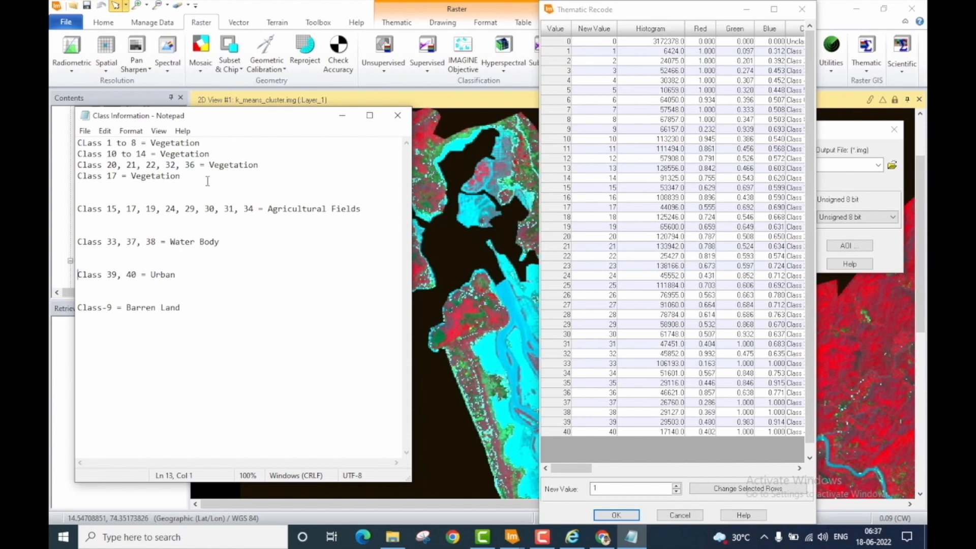
Review the grouped Vegetation, Agricultural Fields, Water Body, Urban and Barren Land entries in the class notes
drag(192, 178, 82, 128)
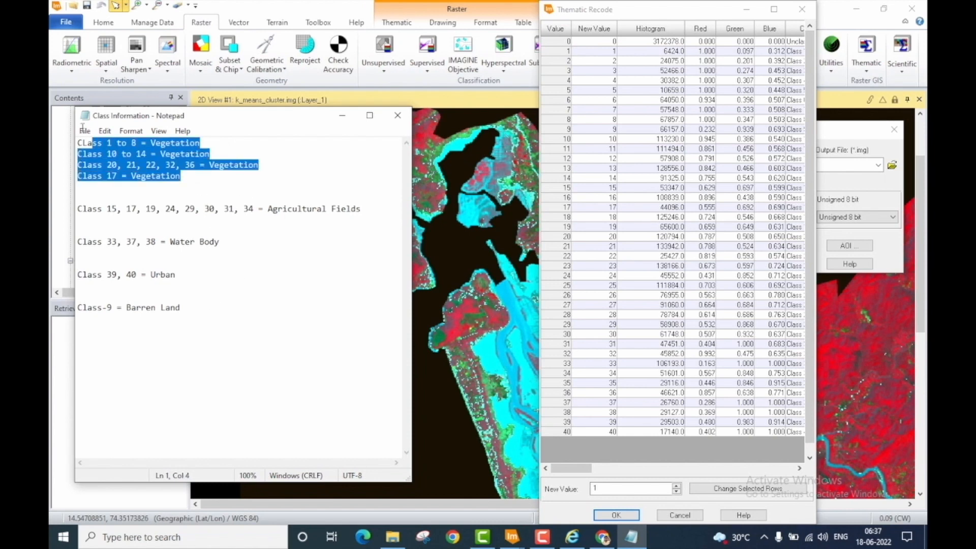
click(337, 216)
drag(337, 209, 279, 210)
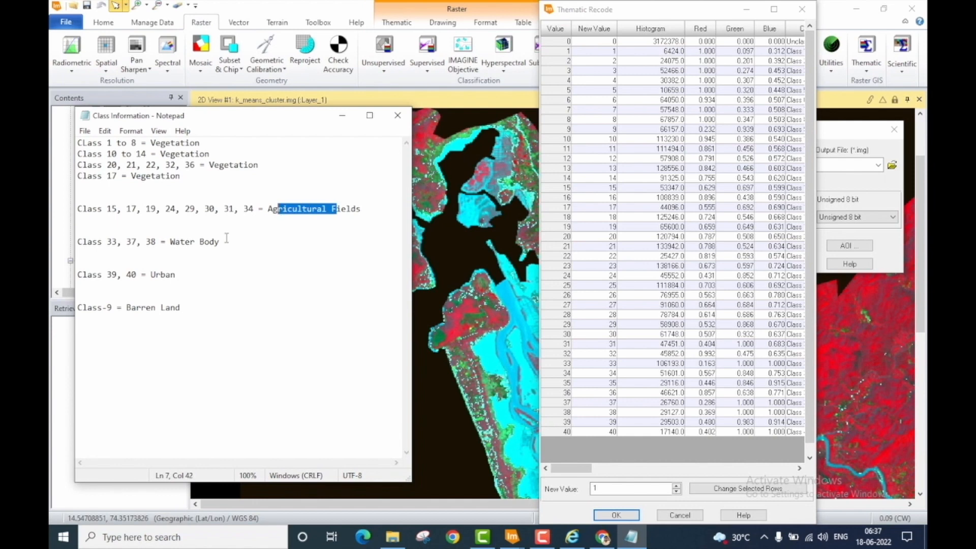
drag(181, 243, 232, 244)
drag(155, 275, 178, 275)
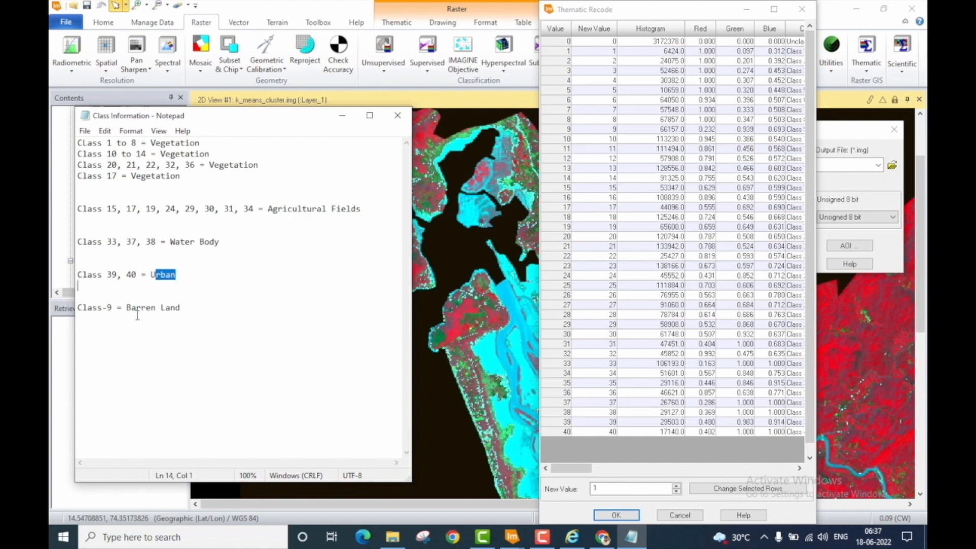
drag(136, 309, 187, 308)
click(253, 338)
drag(171, 144, 180, 176)
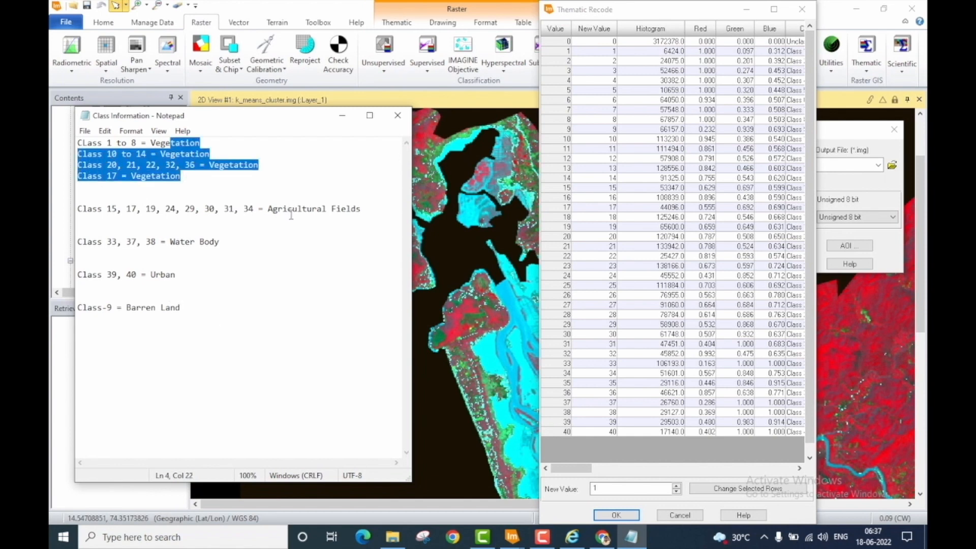
drag(287, 208, 348, 217)
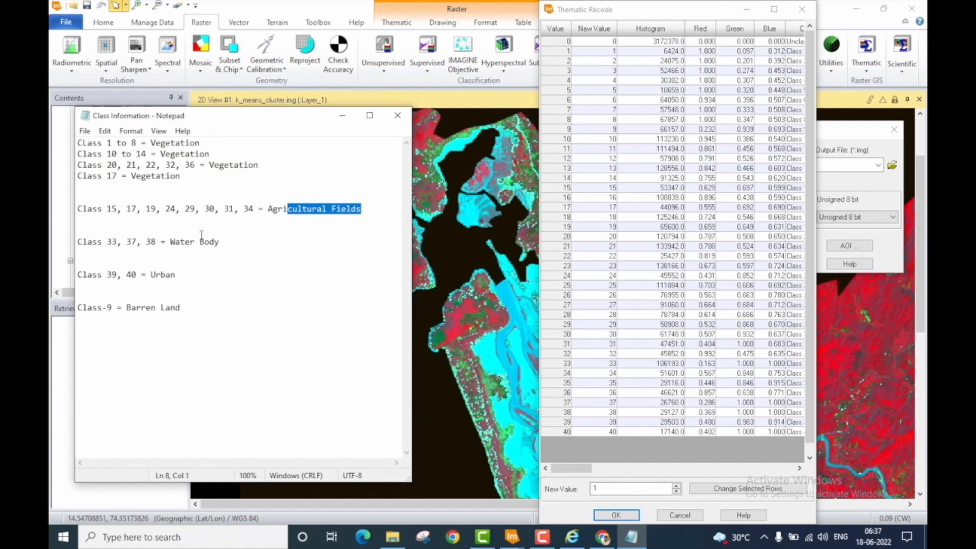
drag(173, 242, 221, 248)
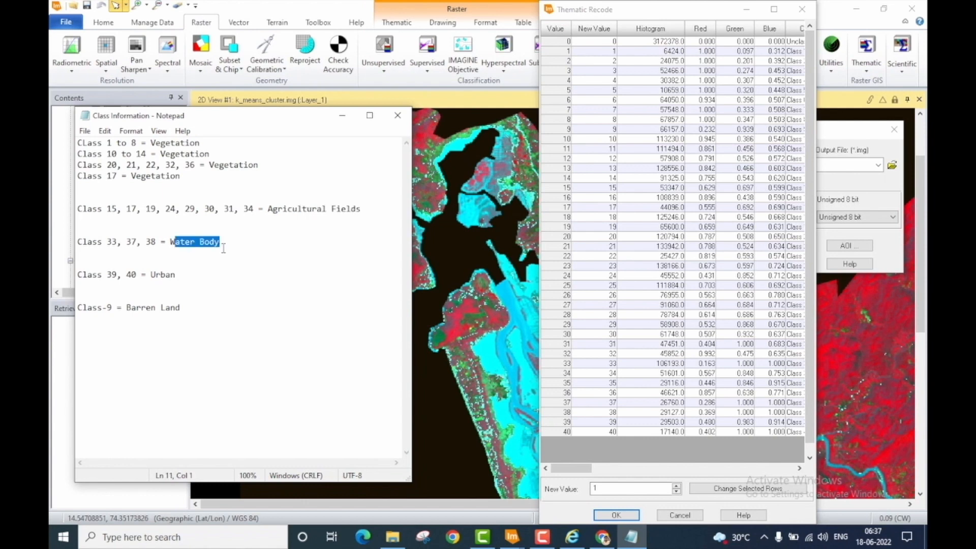
Review the Urban, Barren Land and Vegetation entries in the class notes beside the recode table
drag(151, 275, 186, 281)
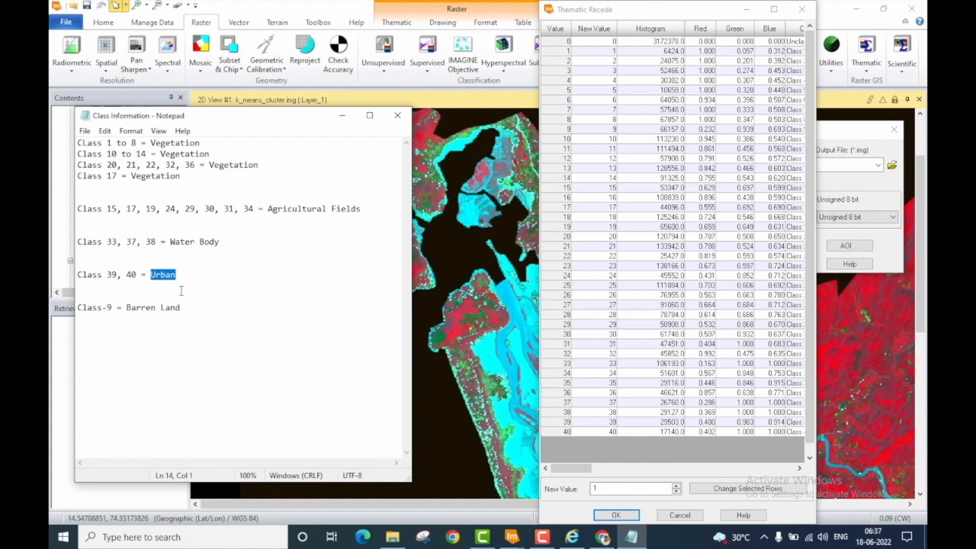
drag(131, 308, 174, 312)
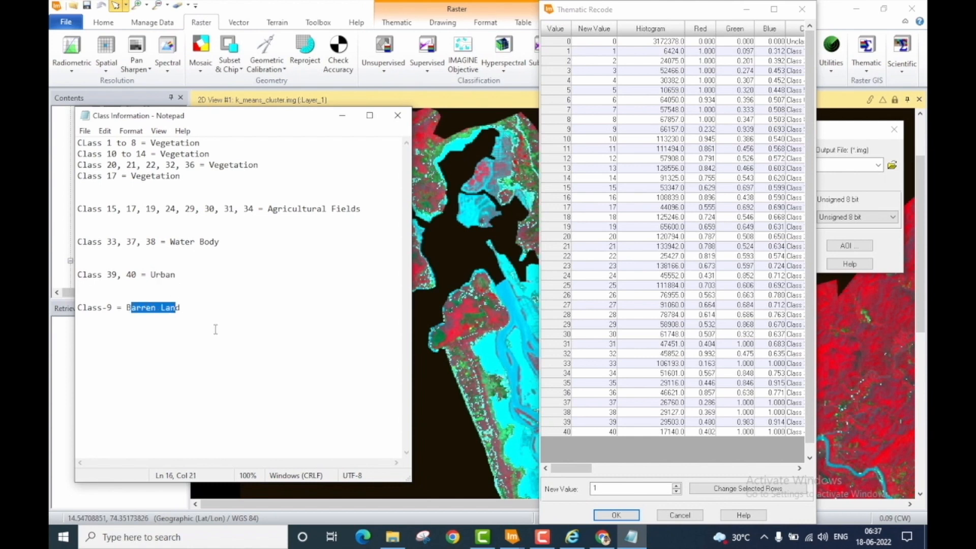
mouse_move(627, 12)
mouse_down()
mouse_move(518, 11)
mouse_move(693, 11)
mouse_move(630, 11)
mouse_up()
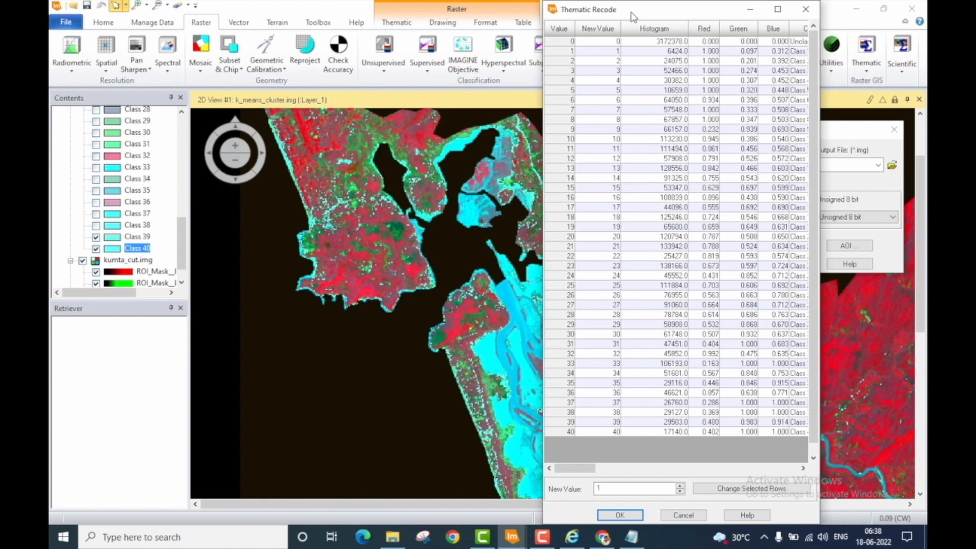
click(631, 536)
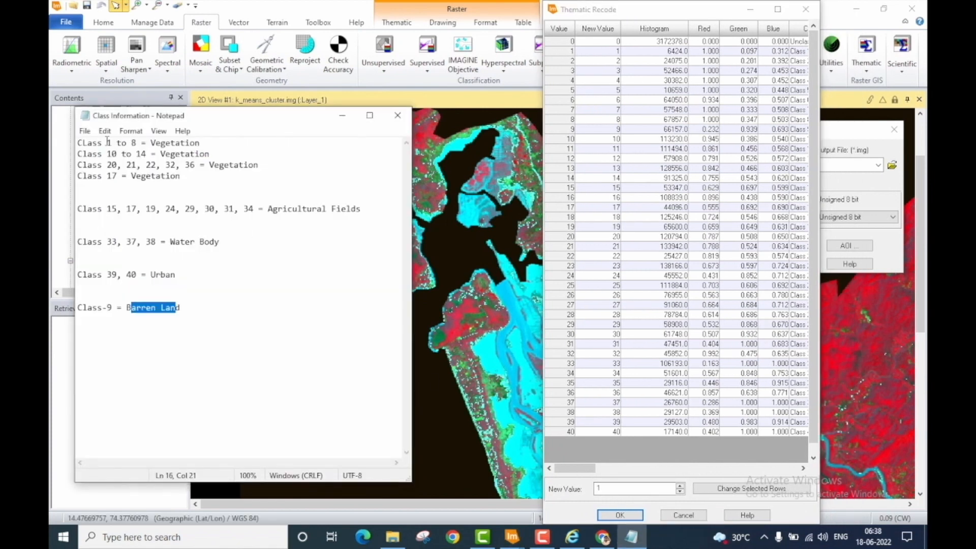
drag(107, 143, 274, 180)
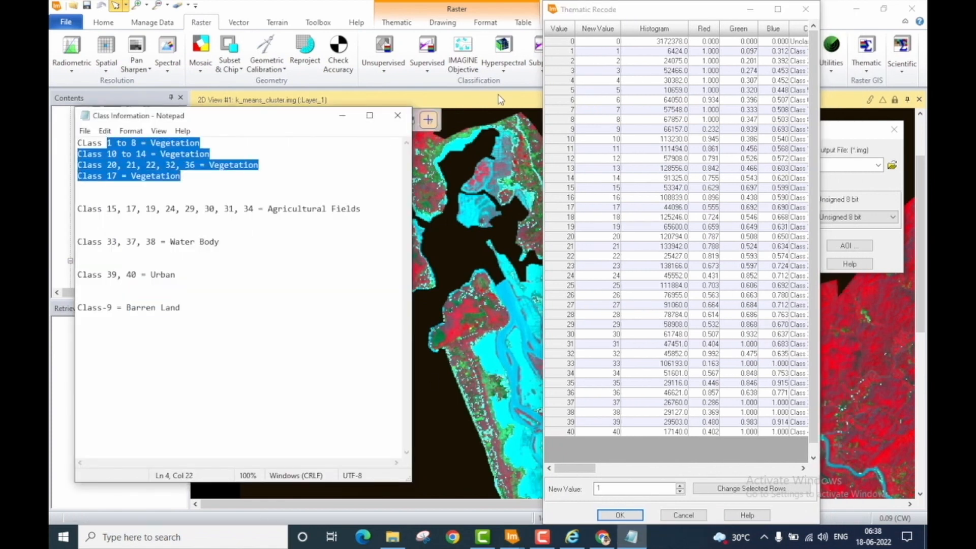
click(590, 209)
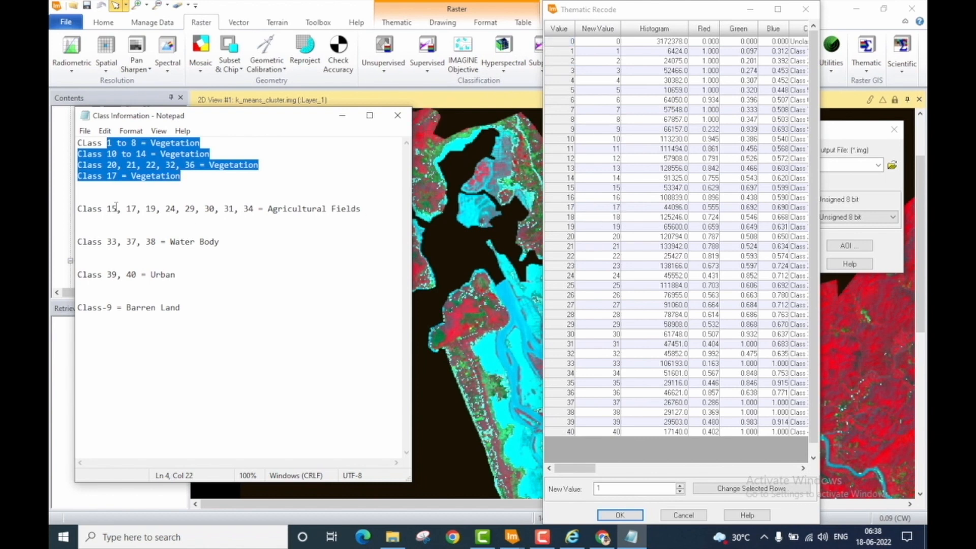
click(151, 176)
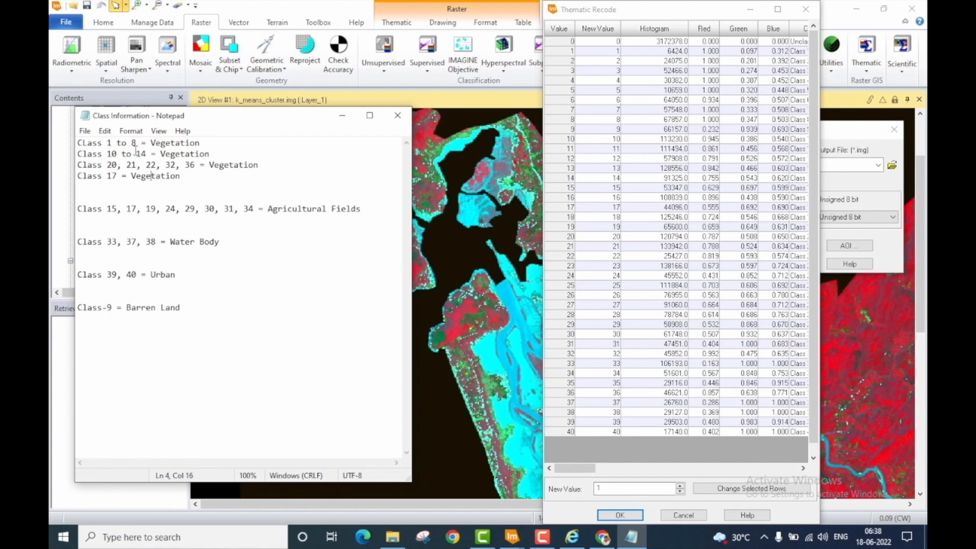
Assign new value 1 to rows 1 to 8 of the recode table, the first Vegetation clusters
click(569, 51)
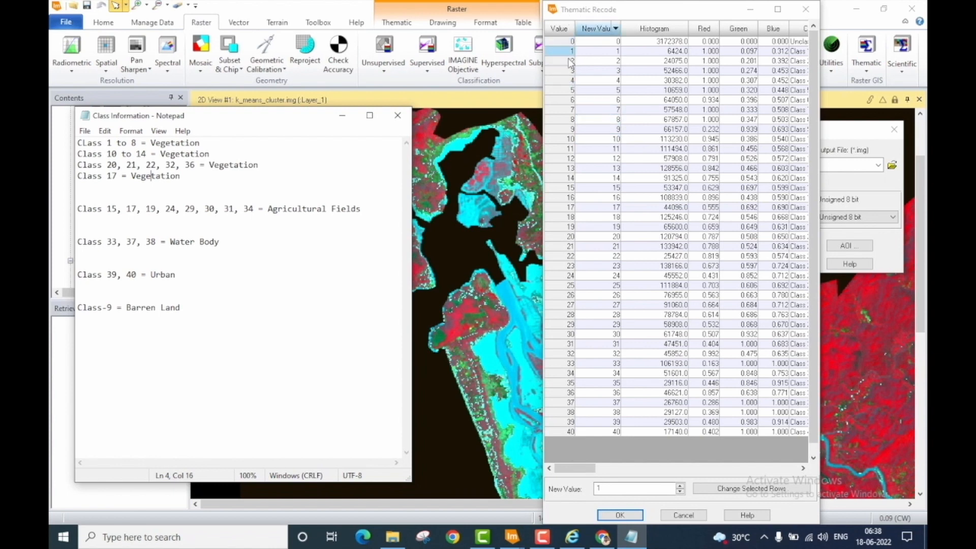
click(570, 52)
drag(567, 52, 568, 123)
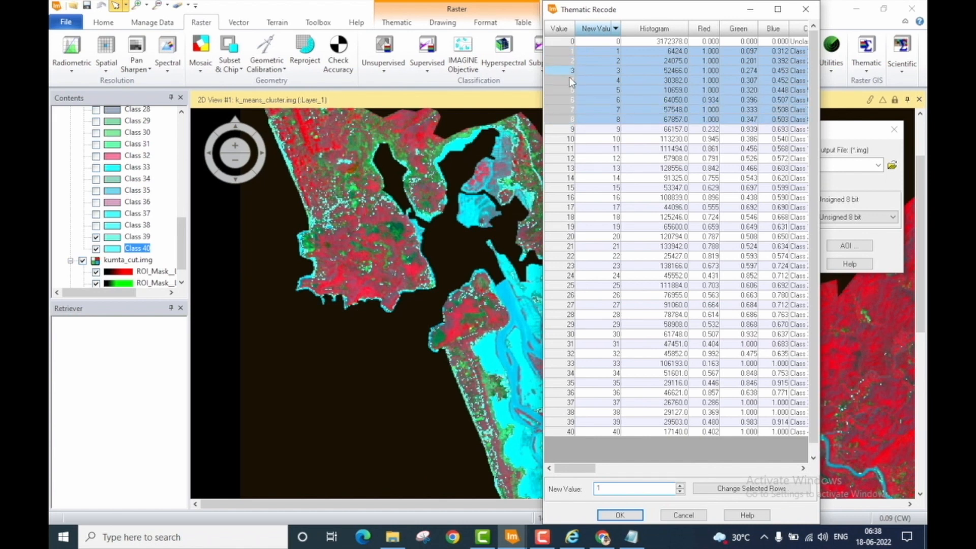
click(593, 61)
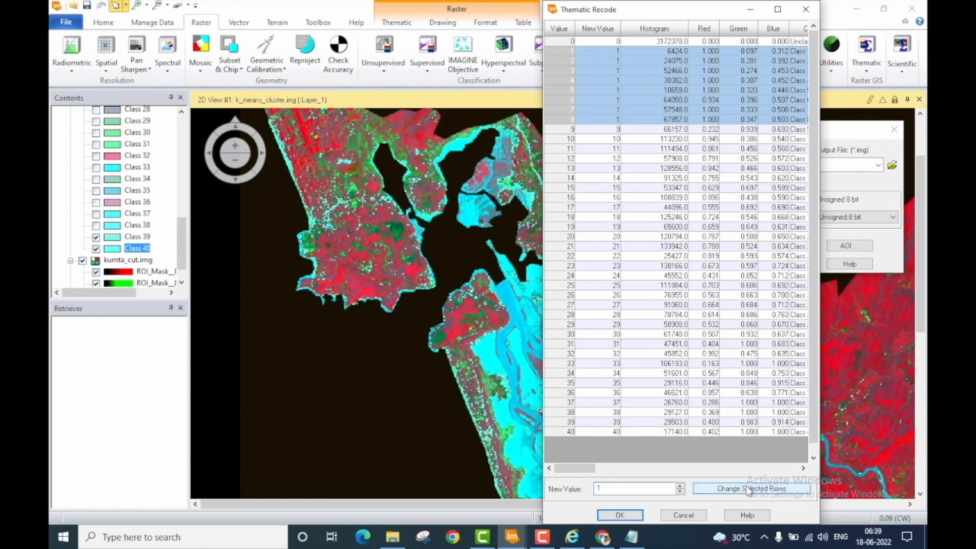
click(614, 52)
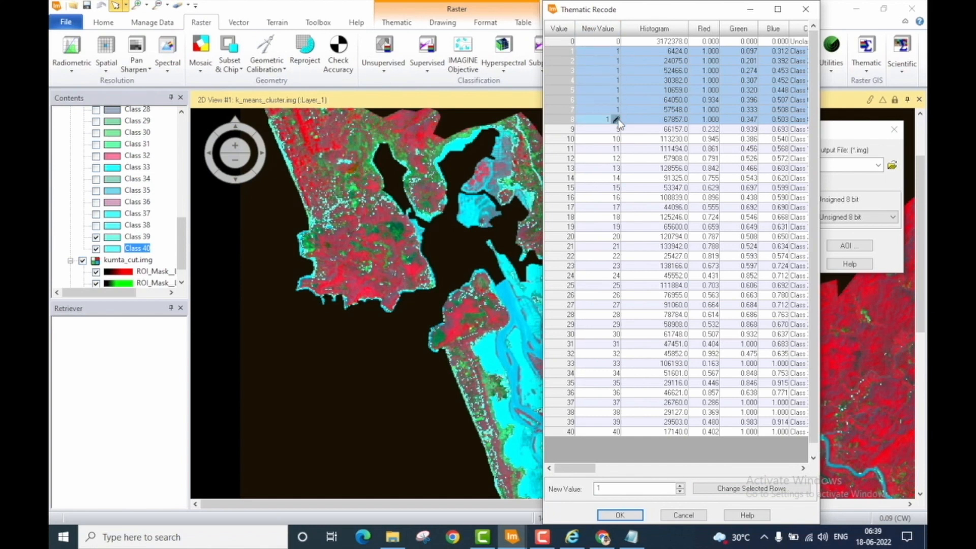
Check the second Vegetation entry in the notes and assign new value 1 to rows 10 to 14
click(631, 537)
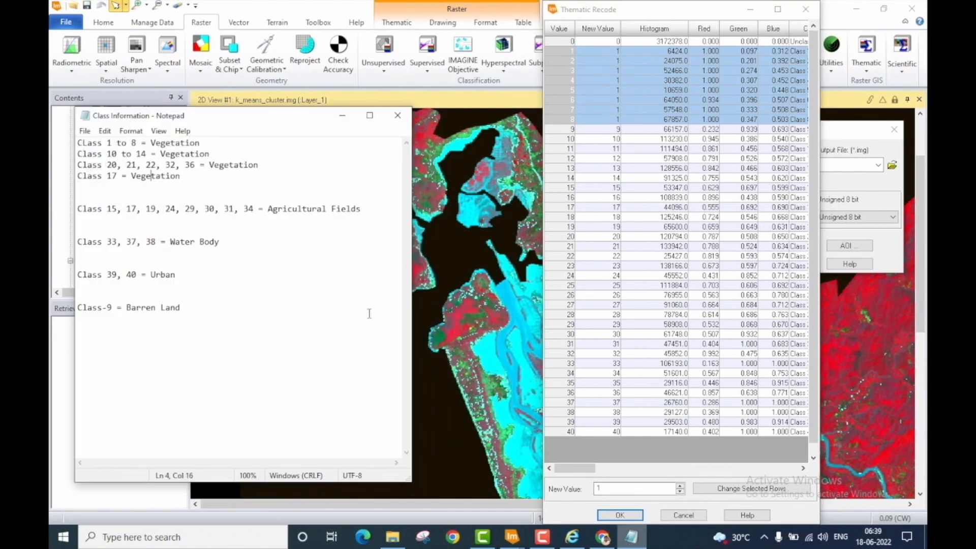
double_click(111, 153)
drag(123, 154, 147, 154)
click(567, 177)
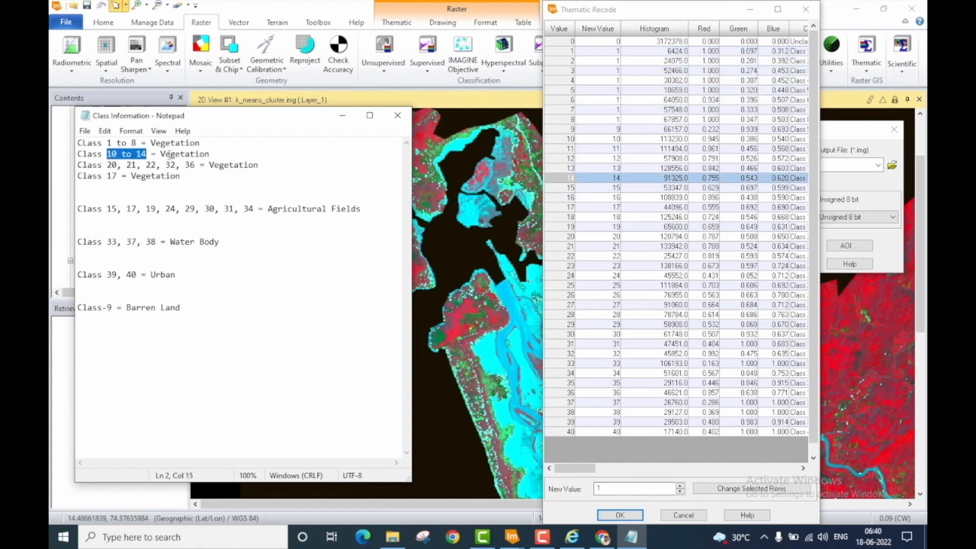
click(560, 138)
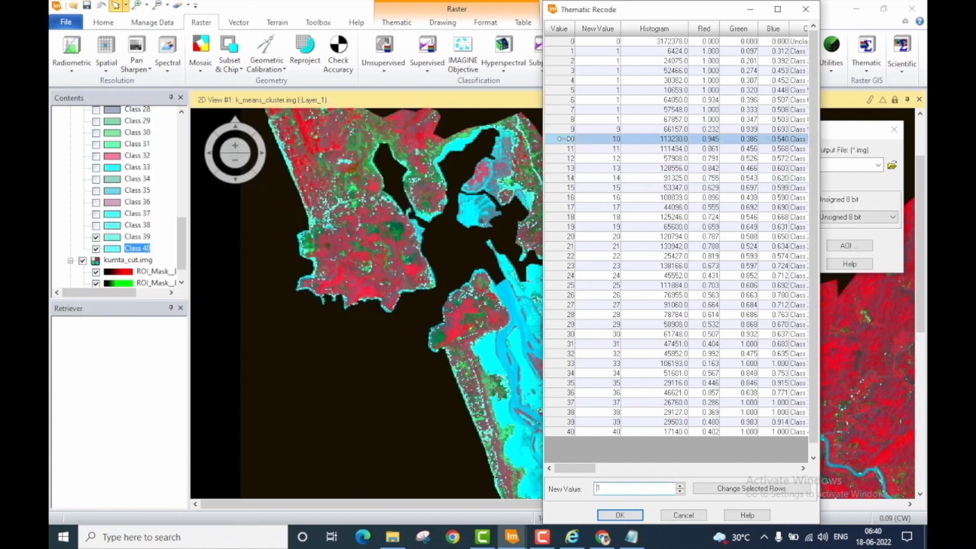
drag(559, 138, 560, 175)
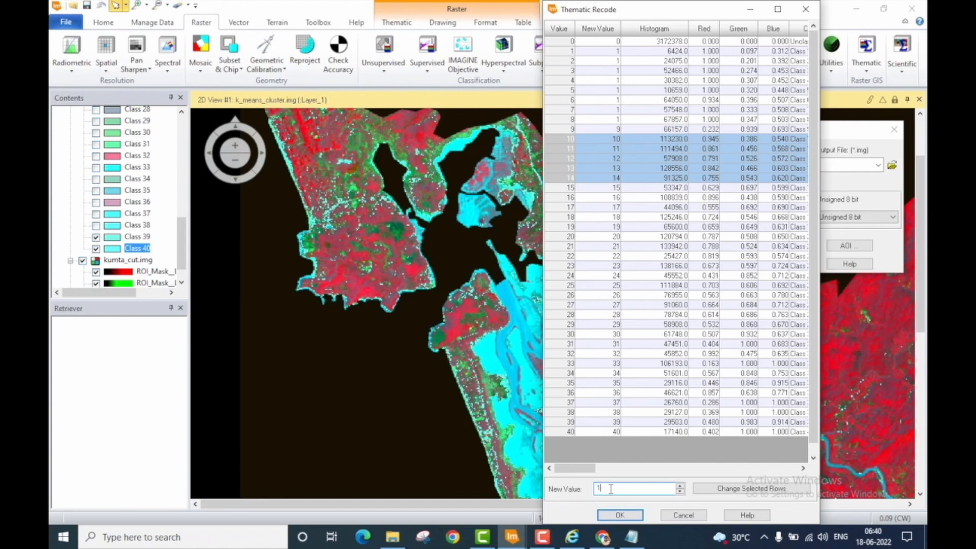
click(742, 489)
Consult the class notes and assign new value 1 to Vegetation rows 20, 21 and 22
click(631, 537)
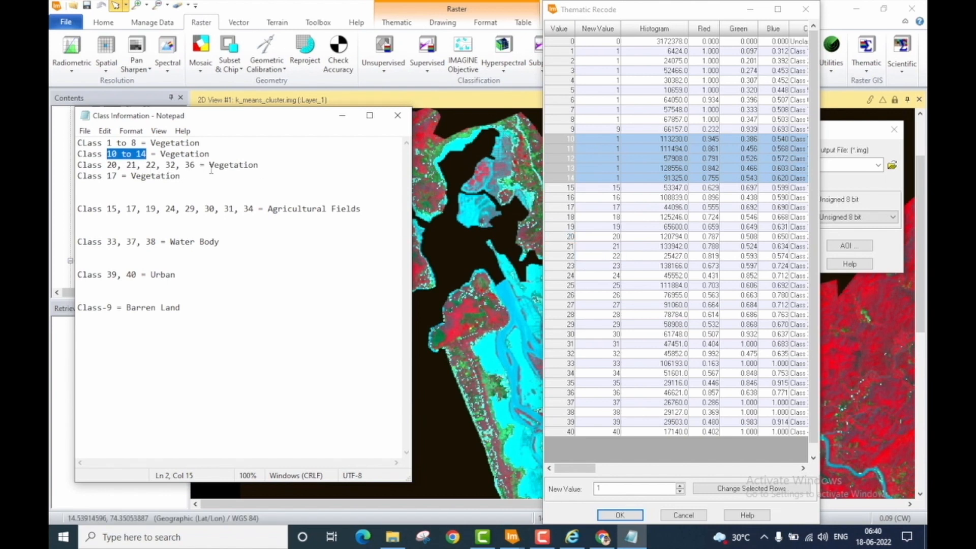
click(562, 237)
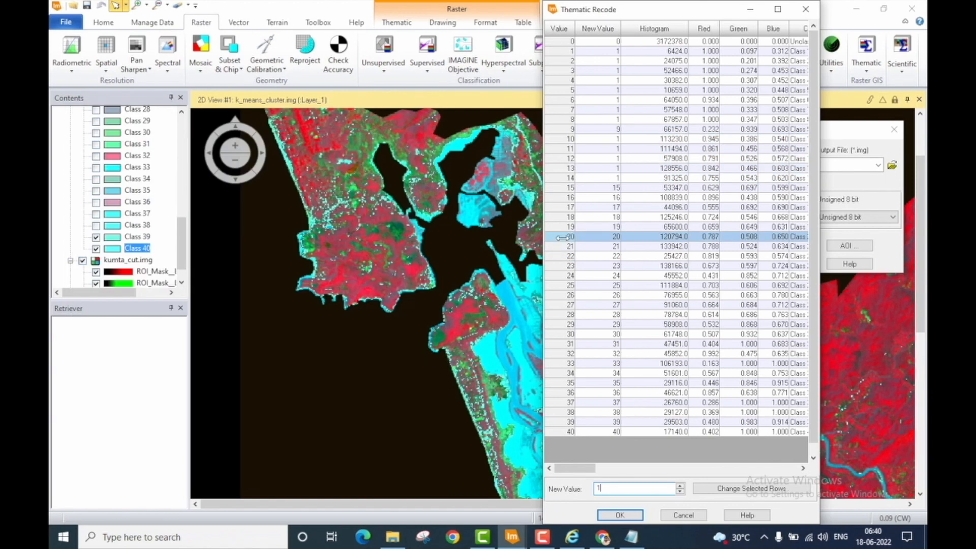
drag(562, 237, 570, 256)
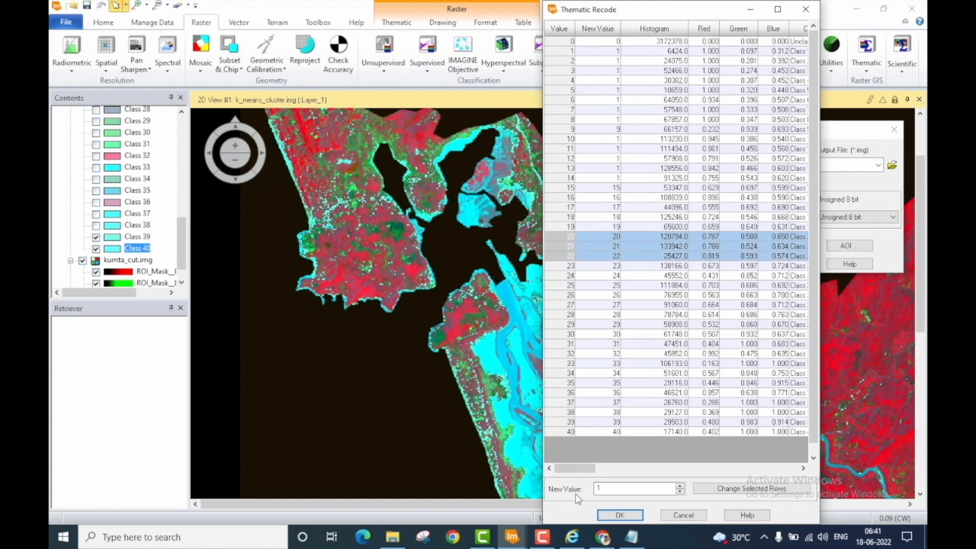
click(720, 489)
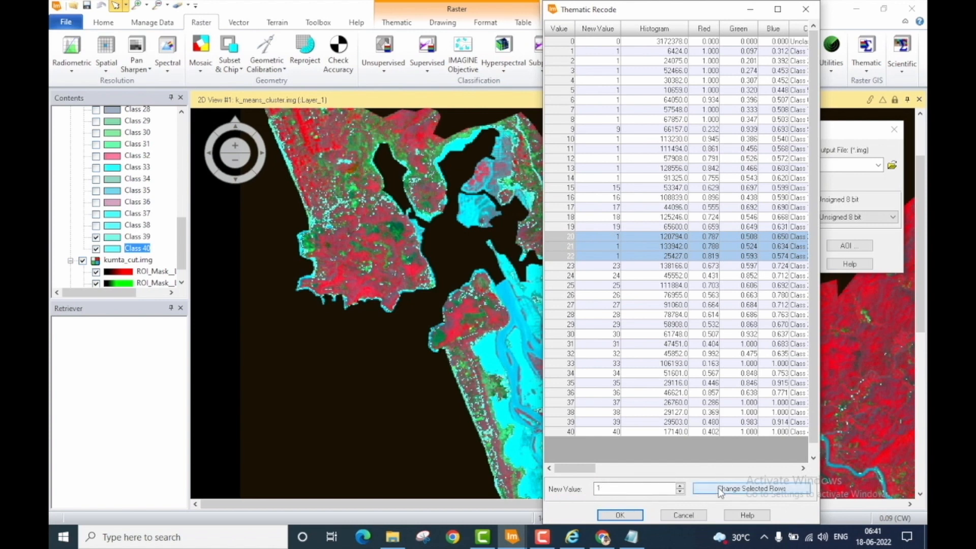
Assign new value 1 to the remaining Vegetation rows 17, 32 and 36 listed in the notes
click(630, 537)
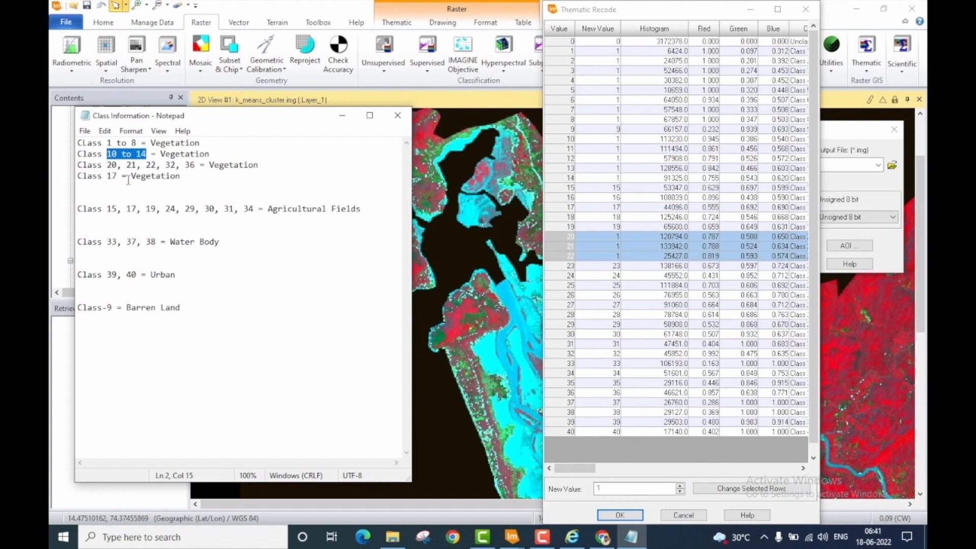
click(563, 209)
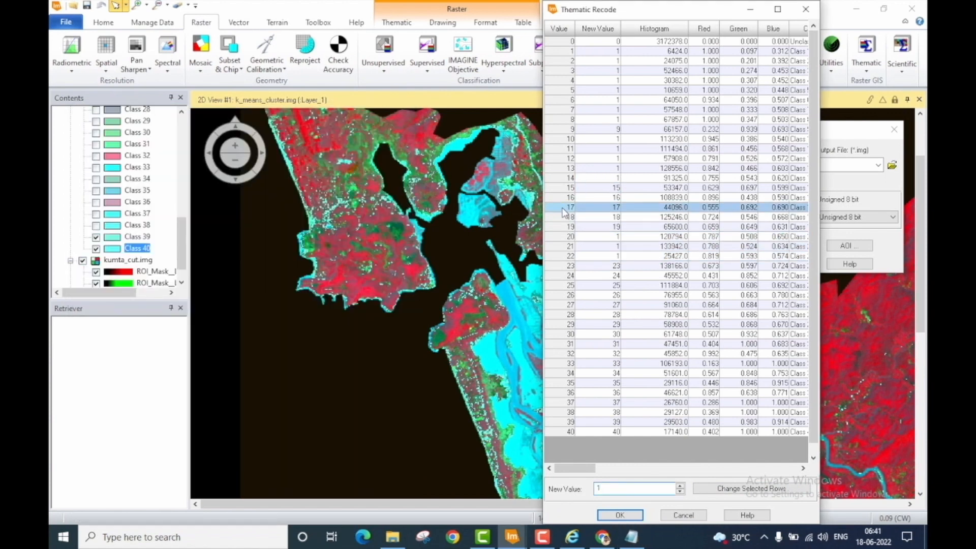
ctrl+click(566, 358)
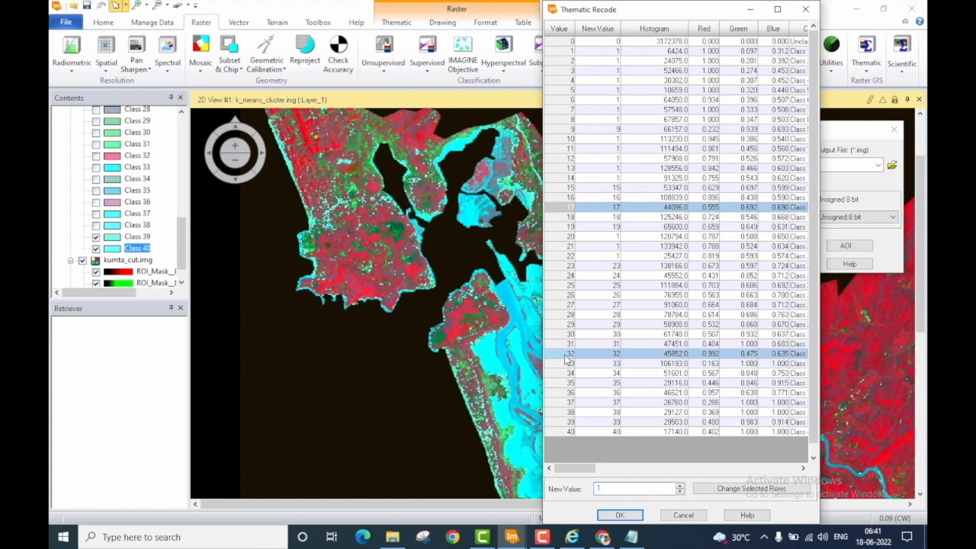
ctrl+click(564, 393)
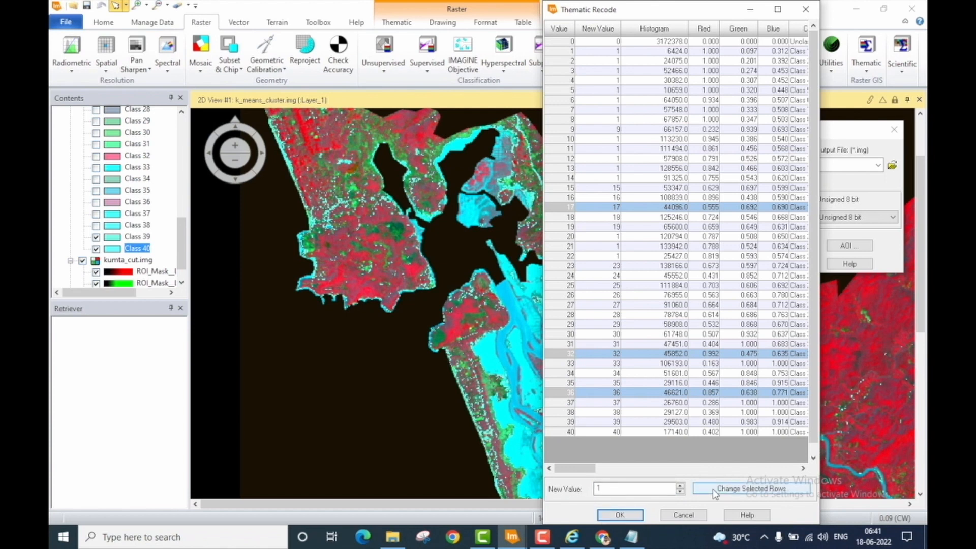
click(749, 489)
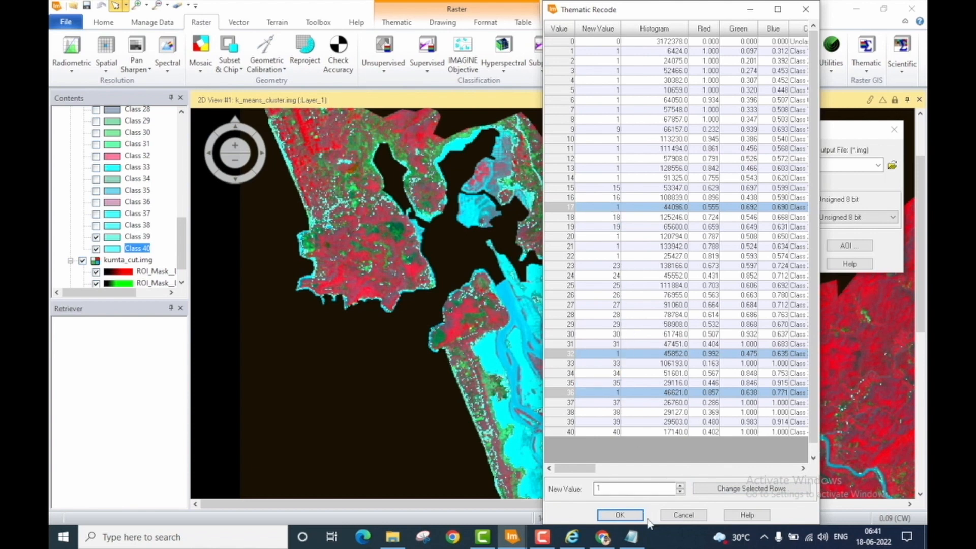
Look up the Agricultural Fields clusters in the notes and assign new value 2 to rows 15, 17 and 19
click(631, 537)
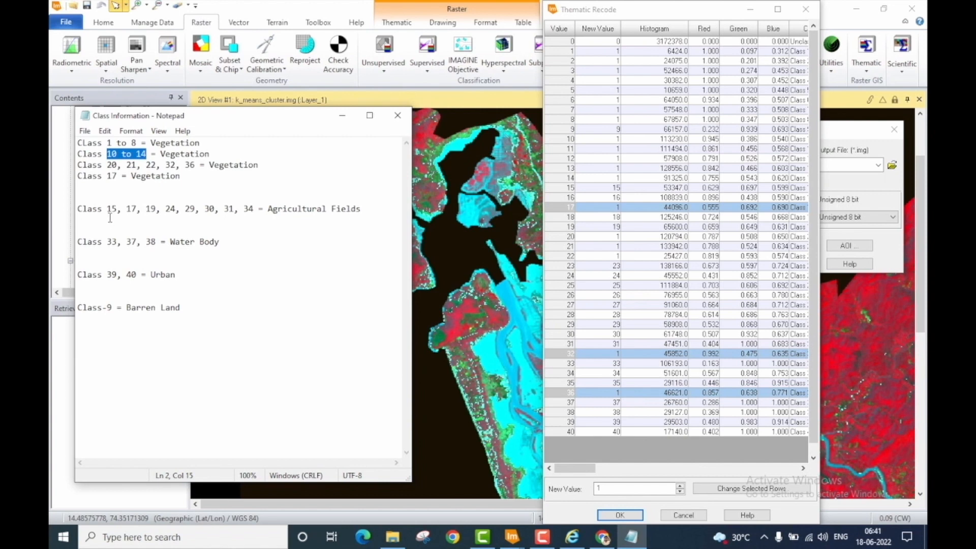
drag(102, 208, 253, 208)
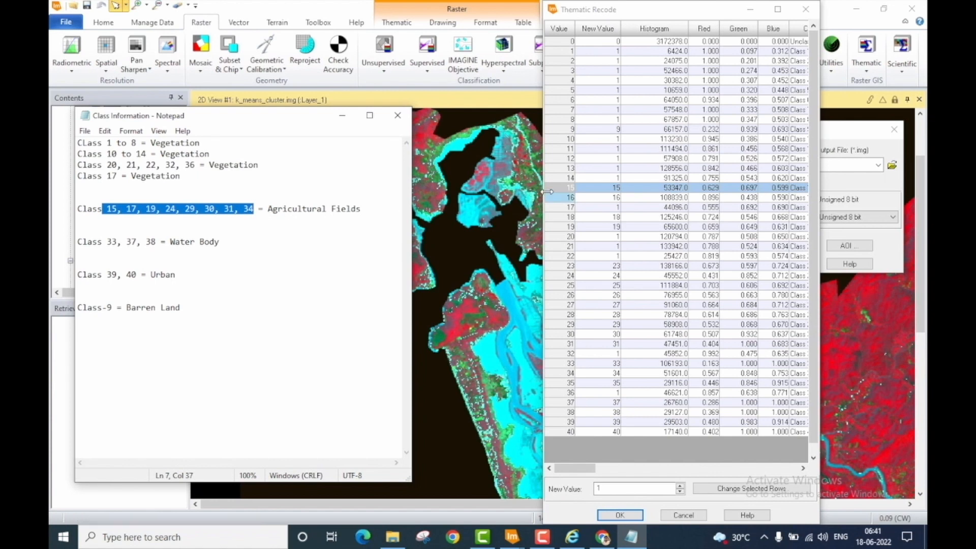
click(567, 188)
ctrl+click(567, 207)
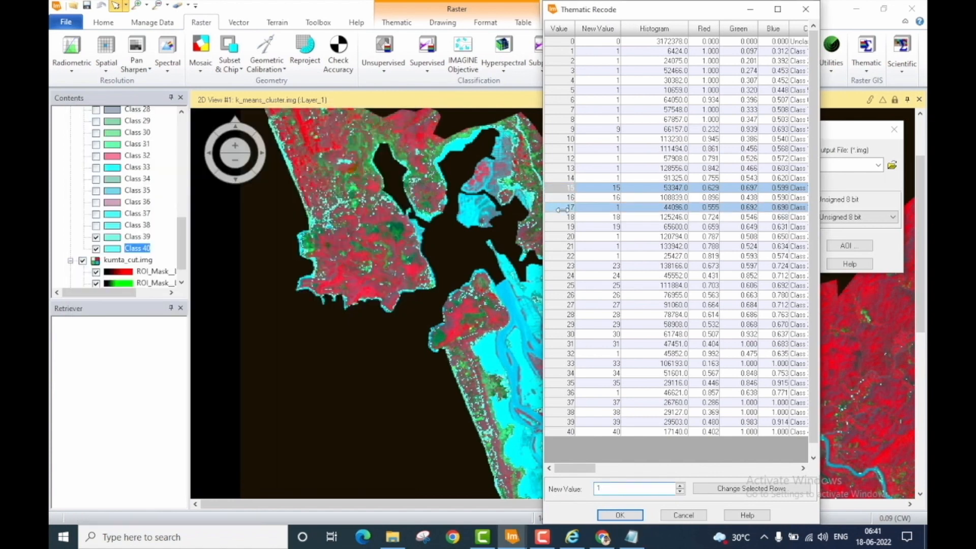
ctrl+click(567, 227)
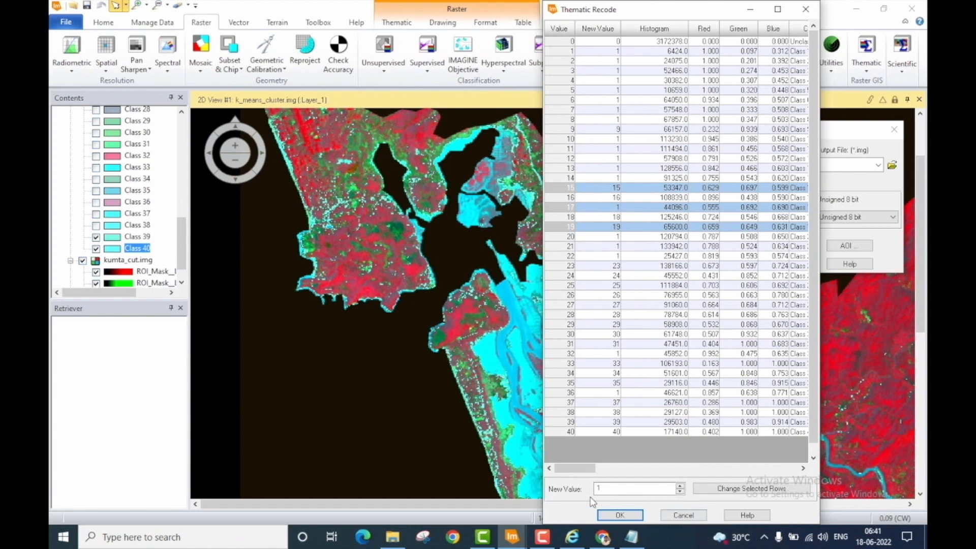
drag(625, 491, 561, 490)
text(2)
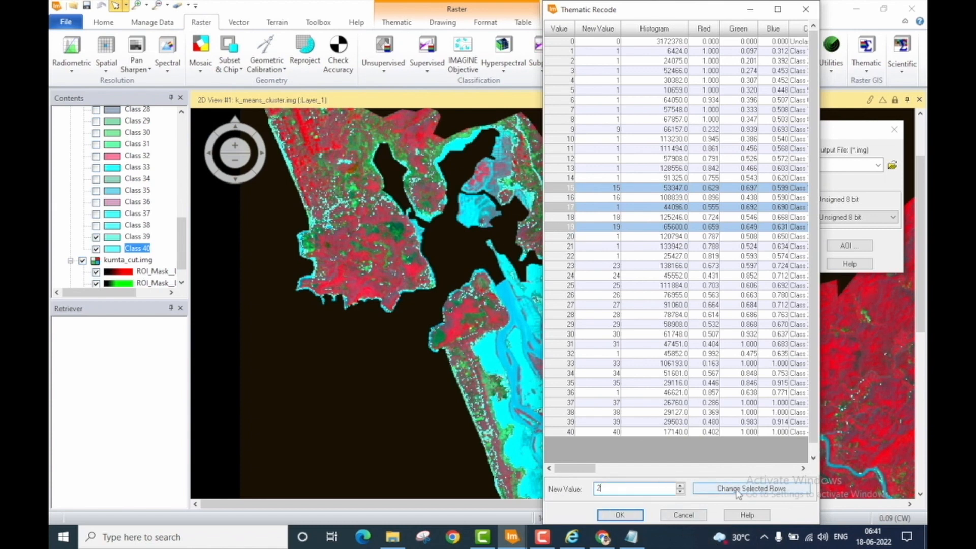
click(738, 489)
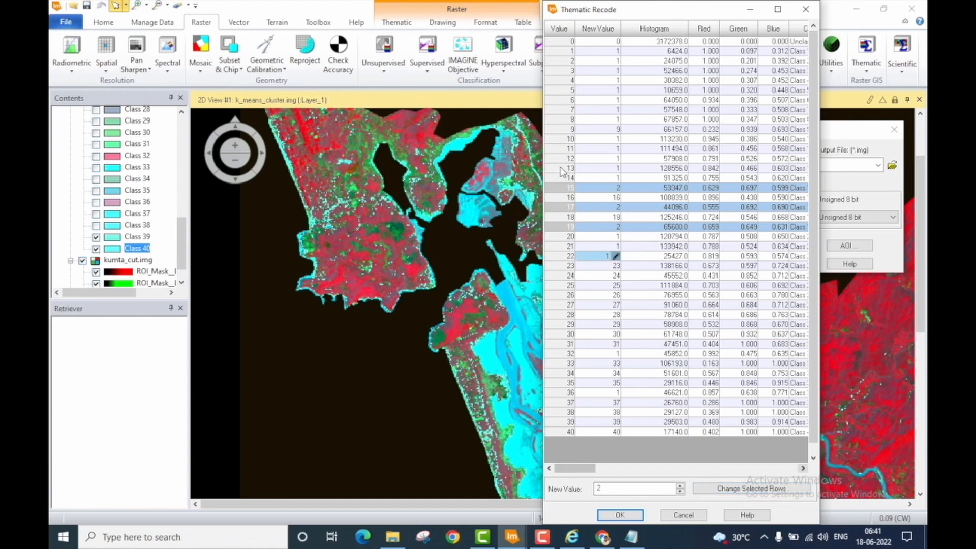
Recheck the Agricultural Fields entry and assign new value 2 to rows 22, 29, 30, 31 and 34
click(603, 192)
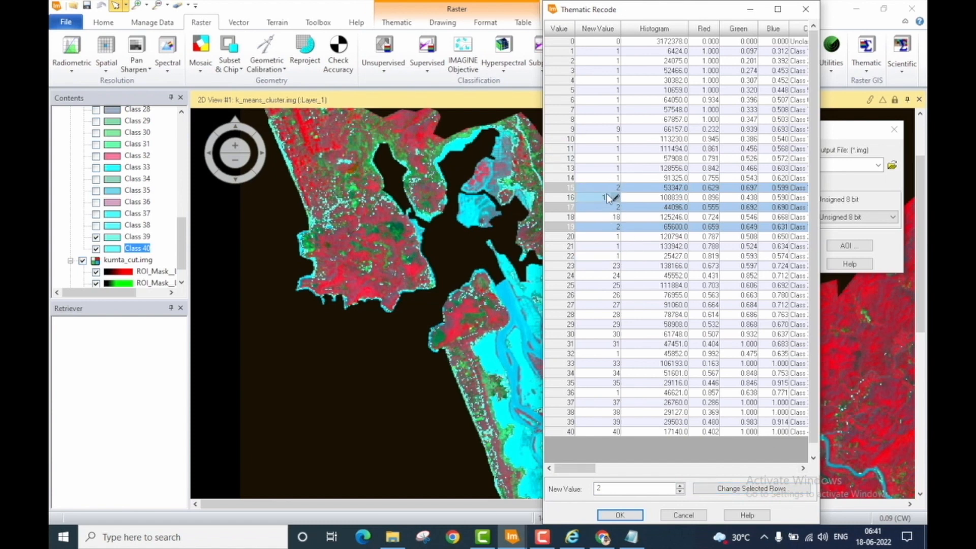
text(6)
key(Return)
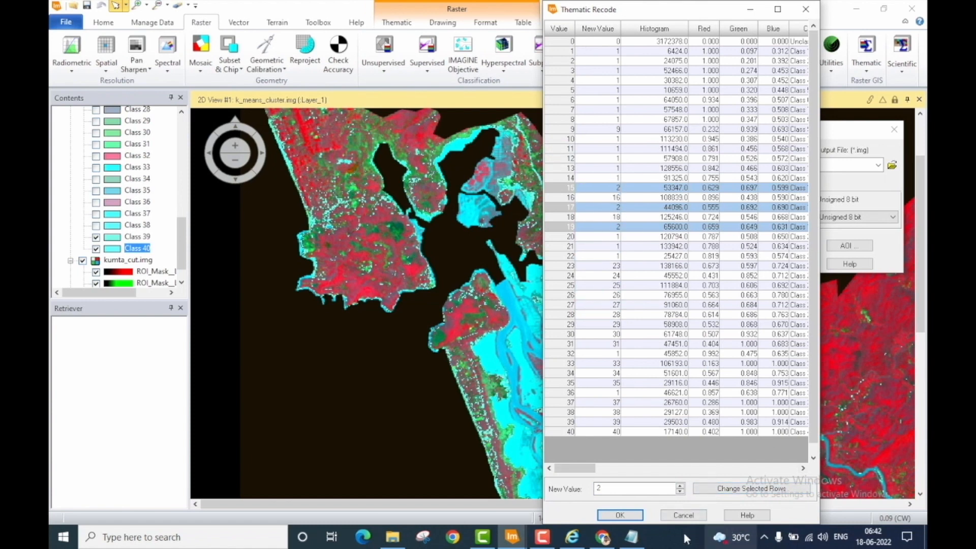
click(632, 537)
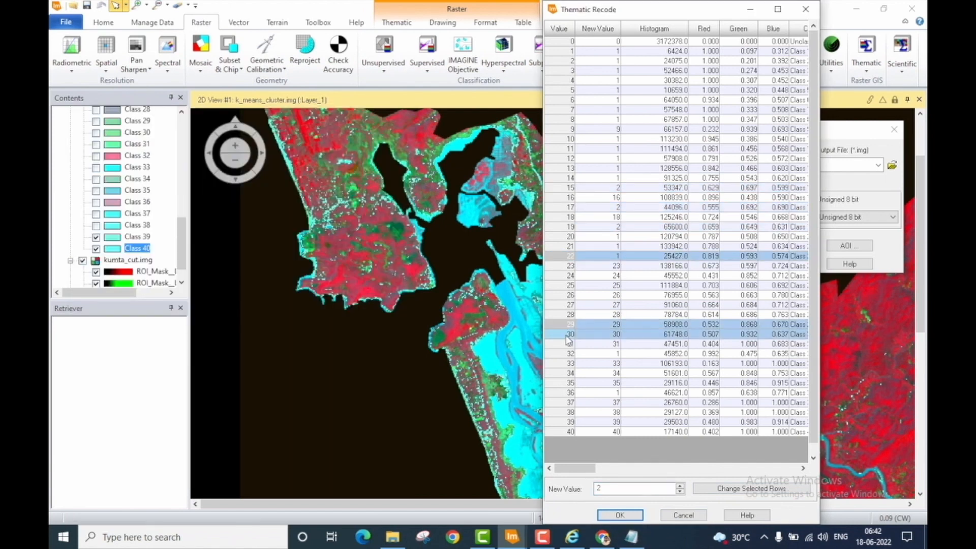
Look up the Water Body clusters in the class notes and assign new value 3 to rows 33, 37 and 38
click(632, 537)
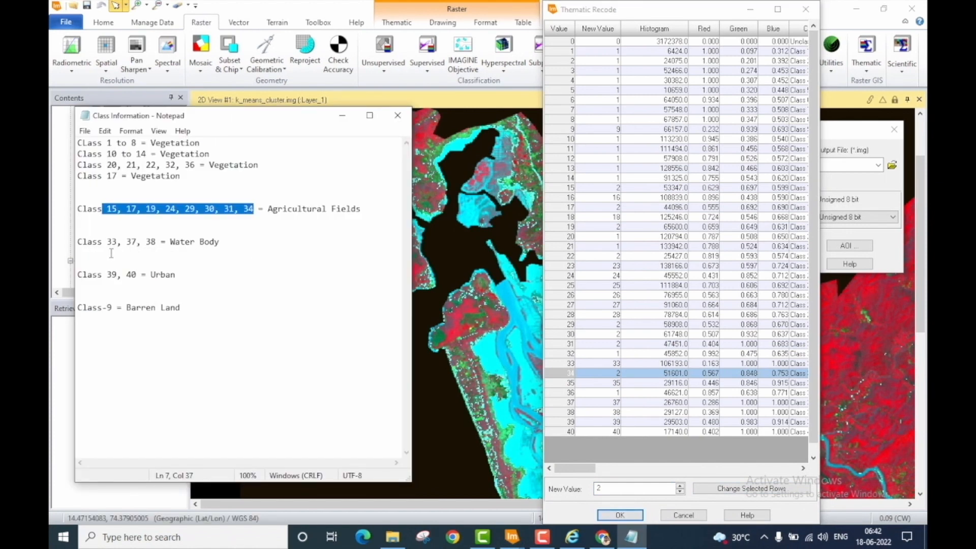
click(571, 363)
ctrl+click(570, 402)
ctrl+click(571, 412)
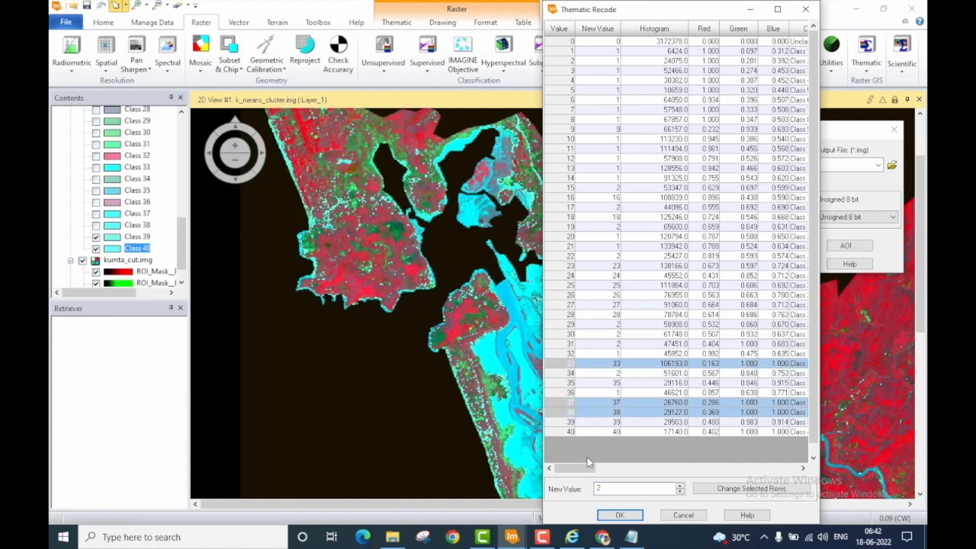
text(3)
click(734, 489)
Look up the Urban clusters in the class notes and assign new value 4 to rows 39 and 40
click(631, 537)
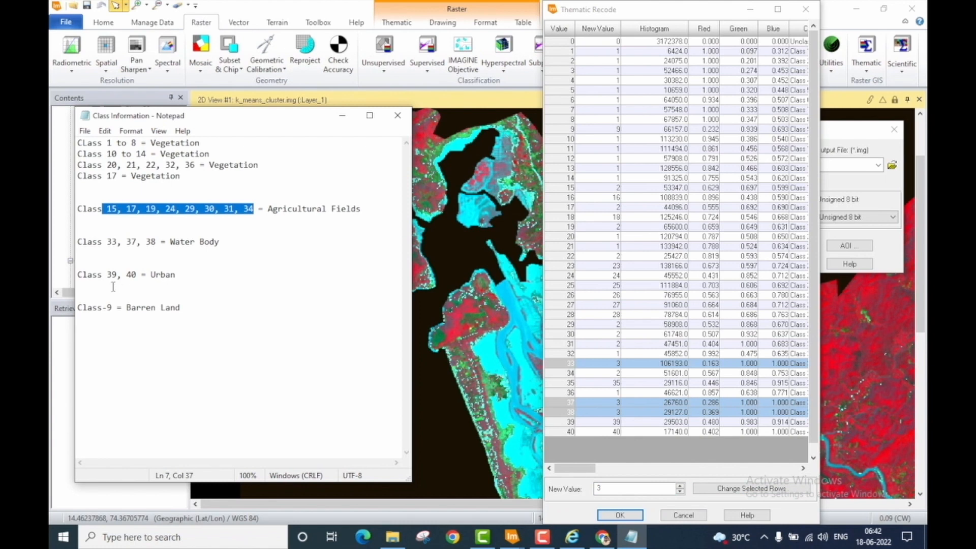
click(567, 423)
shift+click(568, 432)
drag(602, 489, 589, 489)
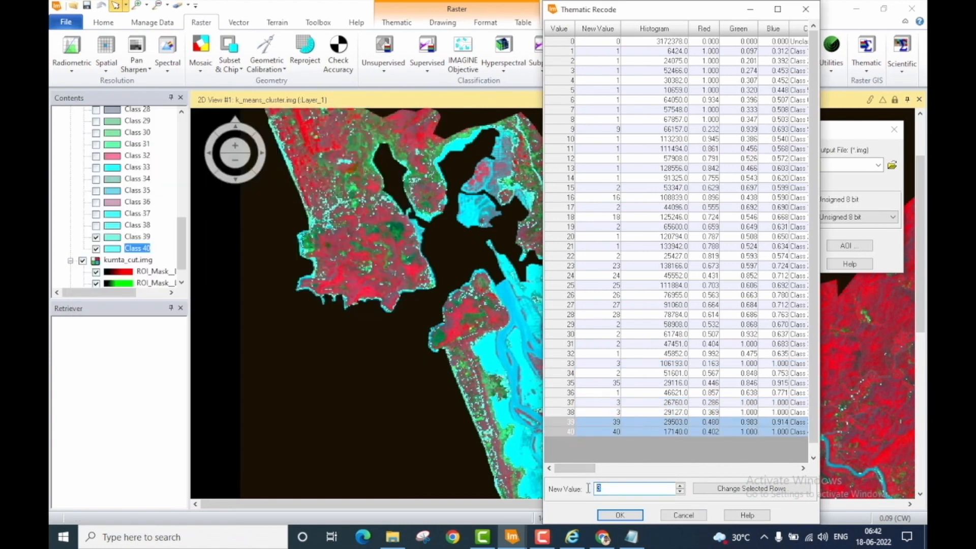
text(4)
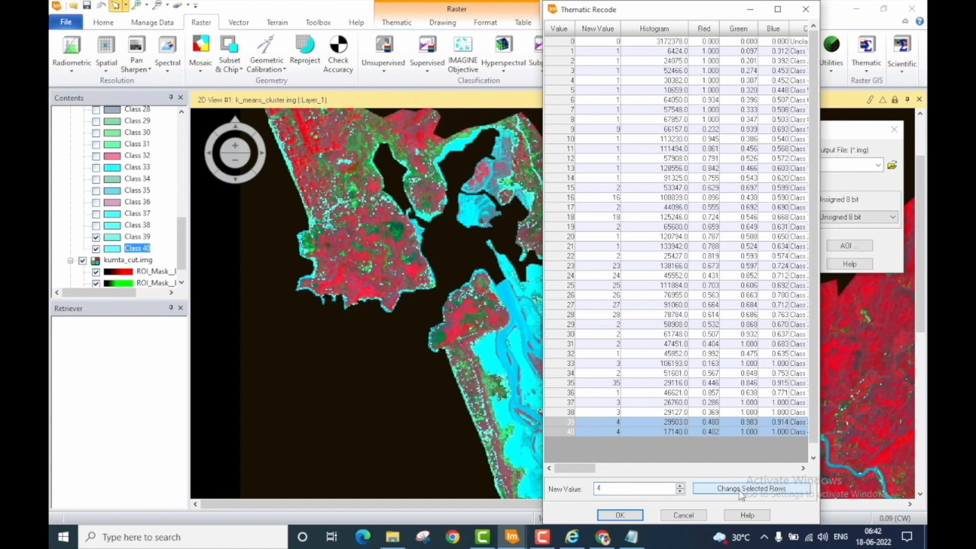
Check the Barren Land entry in the class notes and assign new value 5 to row 9
key(alt+Tab)
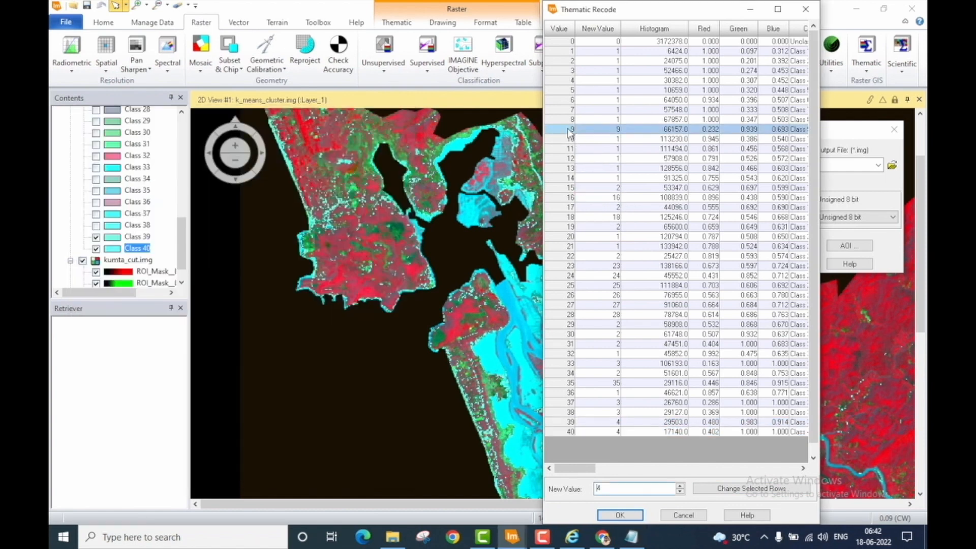
click(571, 131)
drag(613, 487, 583, 488)
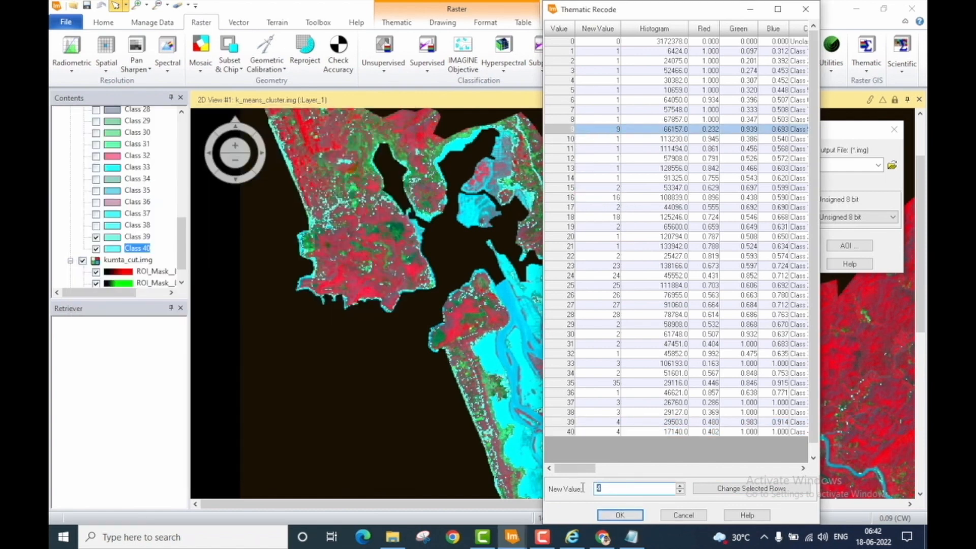
click(769, 490)
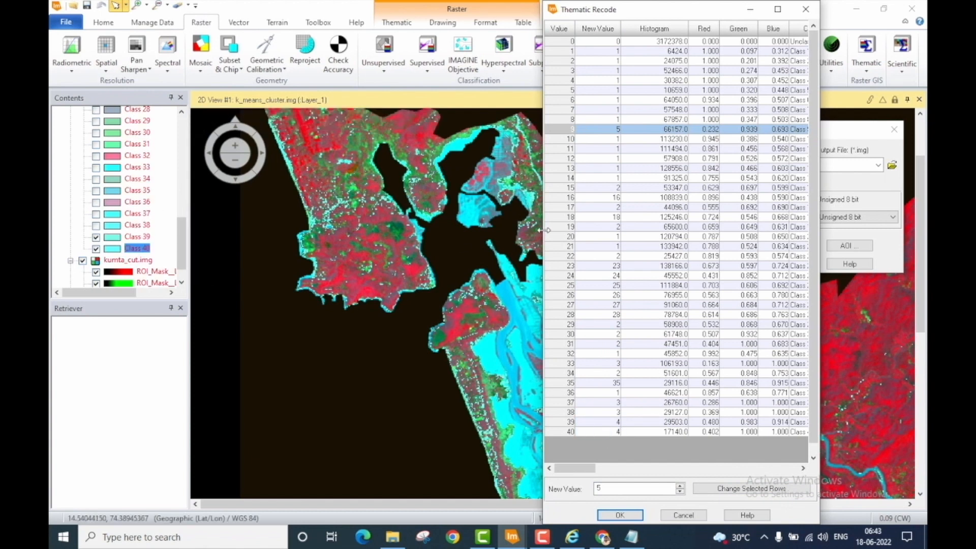
Examine the class list and the recode table for rows that still lack a group value, including 18 and 23 to 28
scroll(148, 199, up, 3)
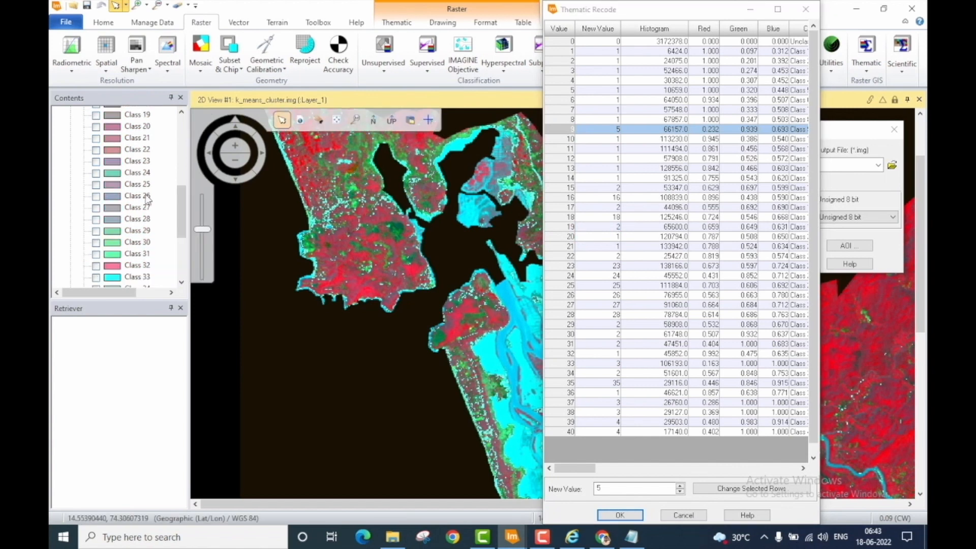
scroll(148, 199, up, 1)
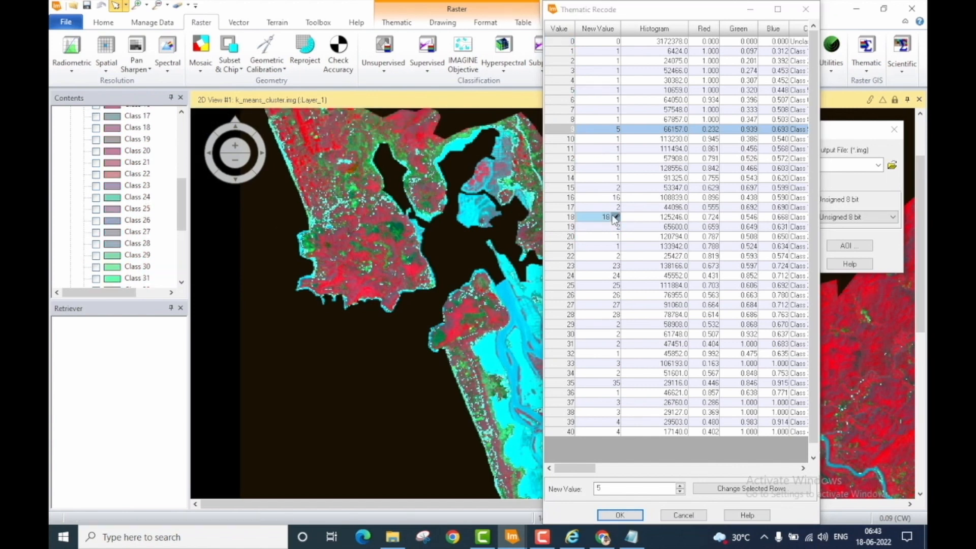
click(615, 266)
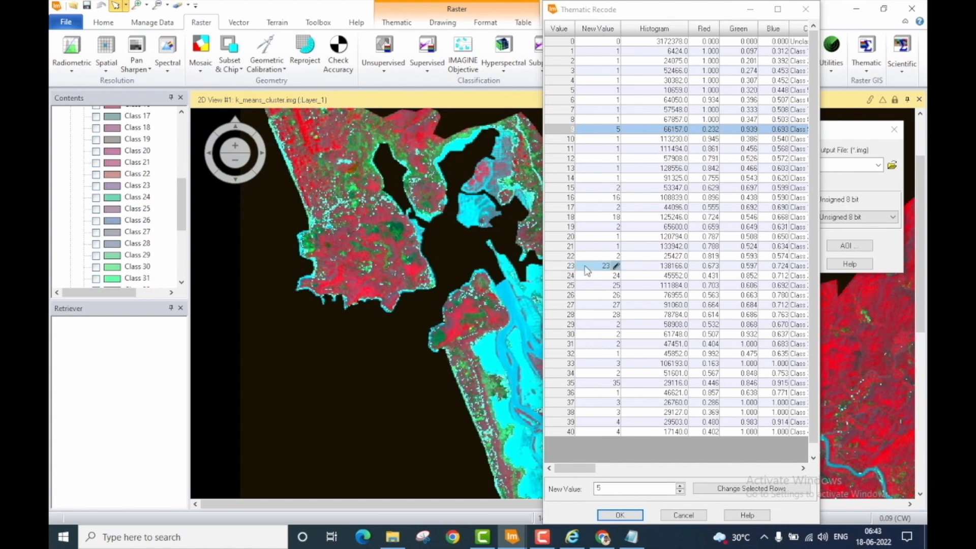
click(615, 297)
click(569, 268)
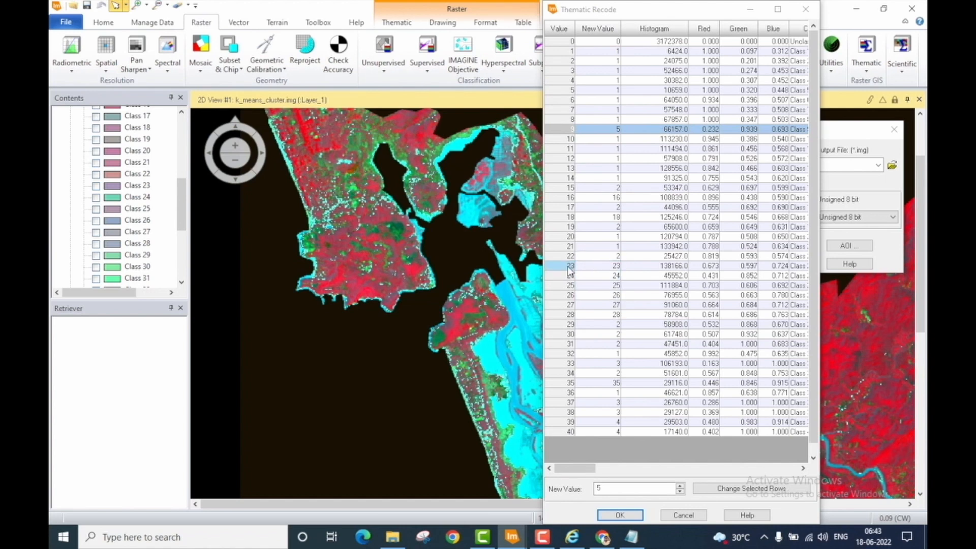
click(611, 266)
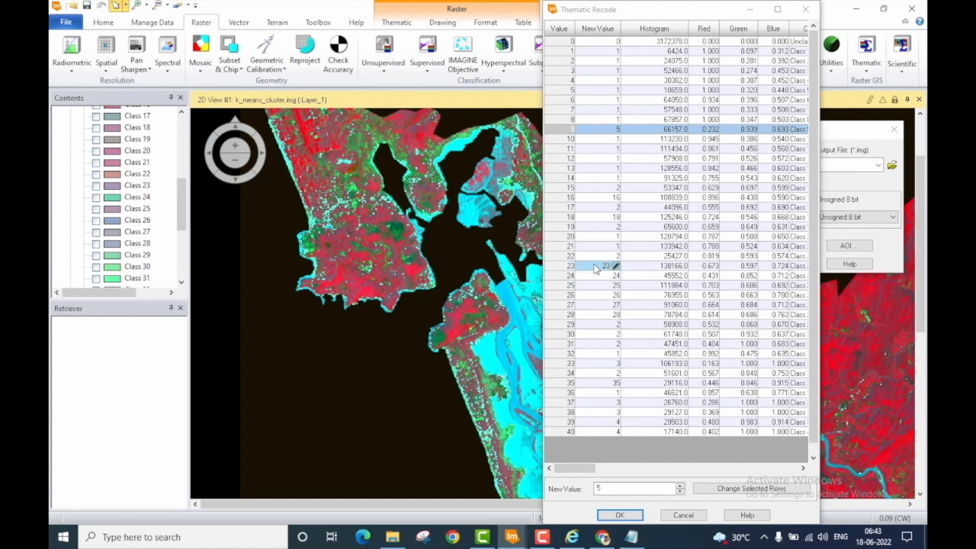
click(612, 315)
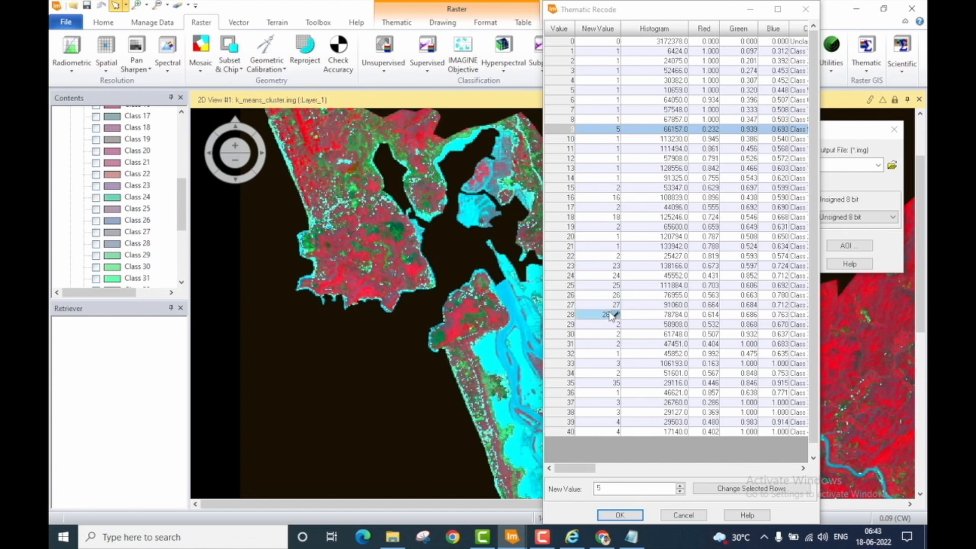
click(608, 275)
click(608, 315)
Assign new value 1 to row 16, value 2 to rows 18 and 23, and value 3 to row 24
click(564, 197)
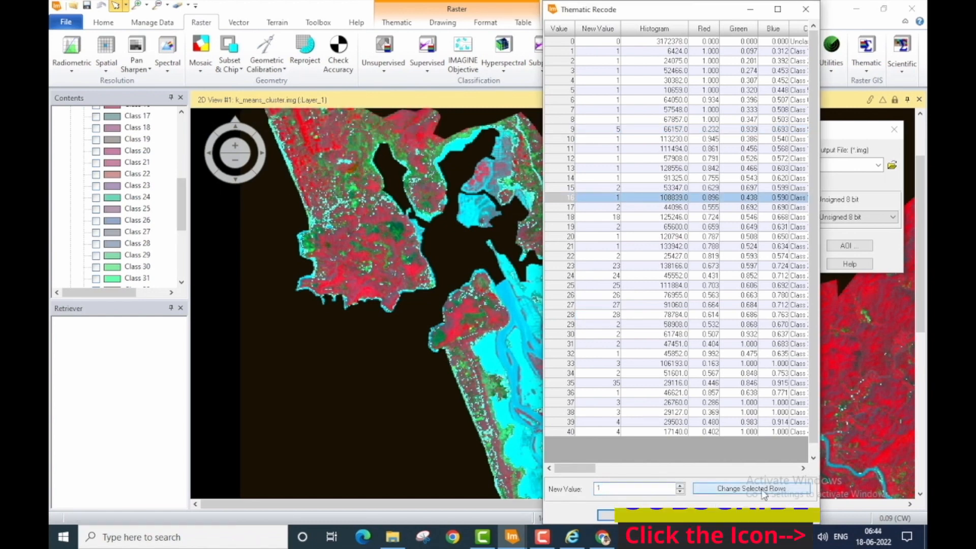
click(564, 217)
click(565, 266)
click(564, 275)
text(3)
key(Return)
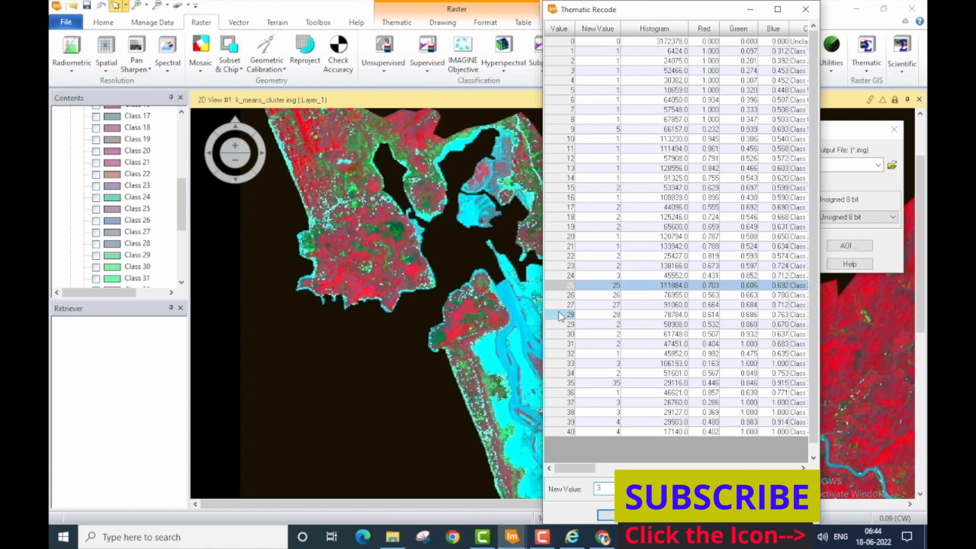
Assign new value 5 to rows 25 through 28 and new value 2 to row 35
shift+click(564, 314)
text(5)
key(Return)
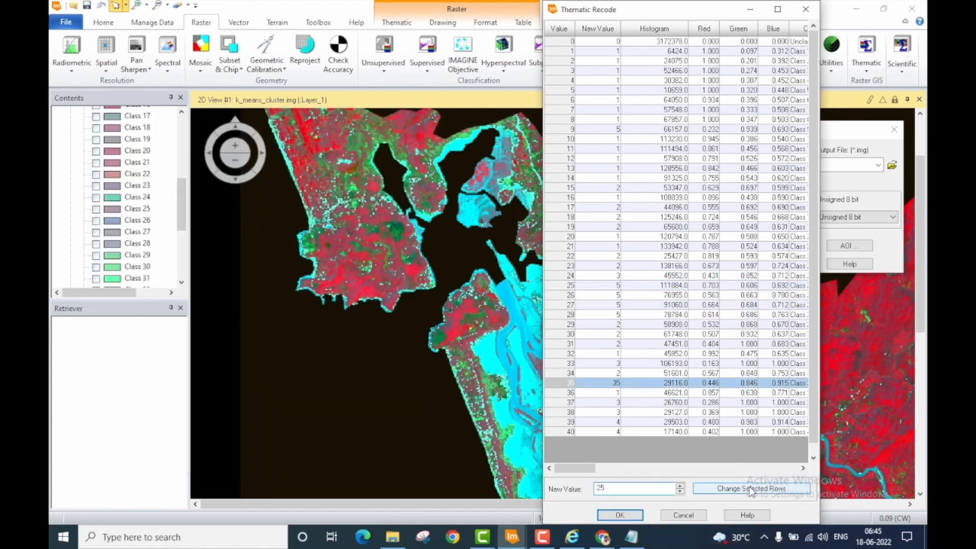
text(2)
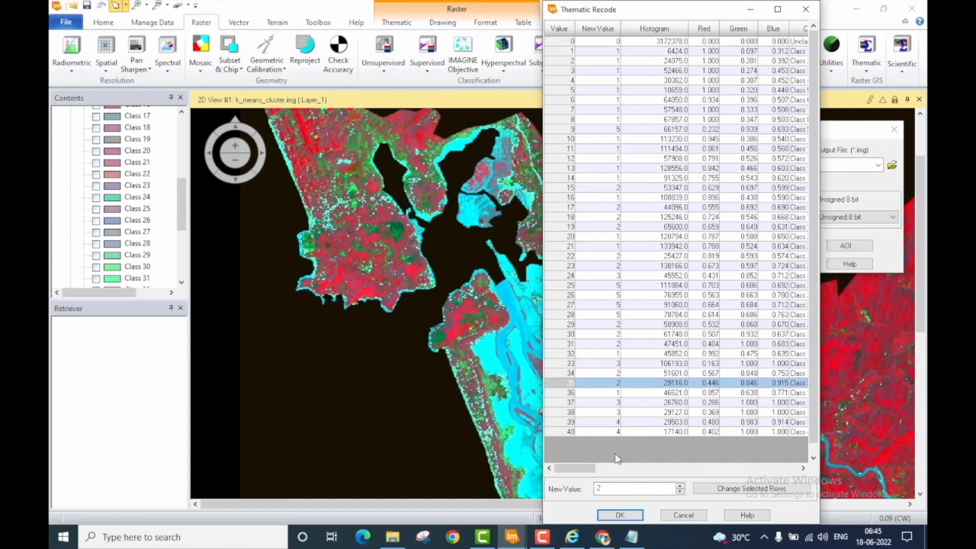
Compare the recode table with the class notes and accept the recode setup
click(631, 536)
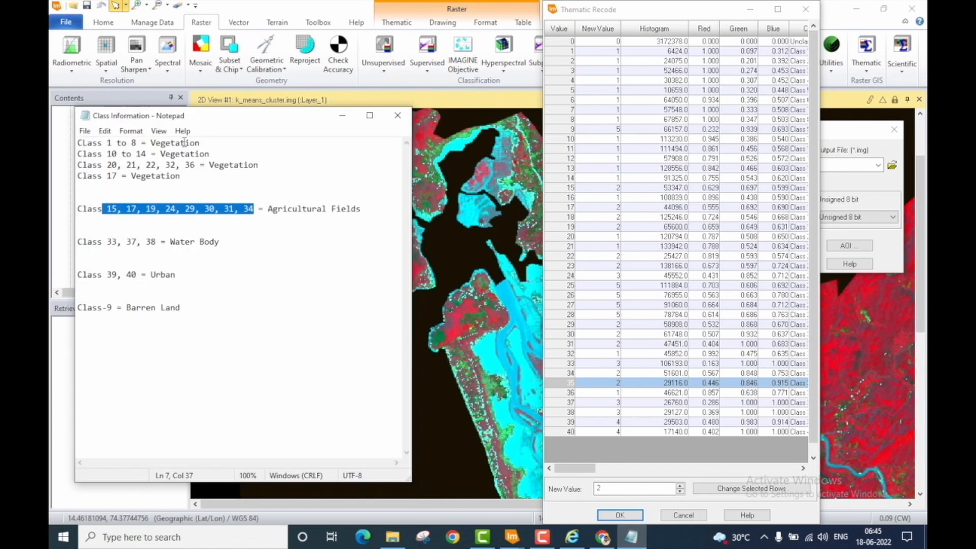
click(621, 455)
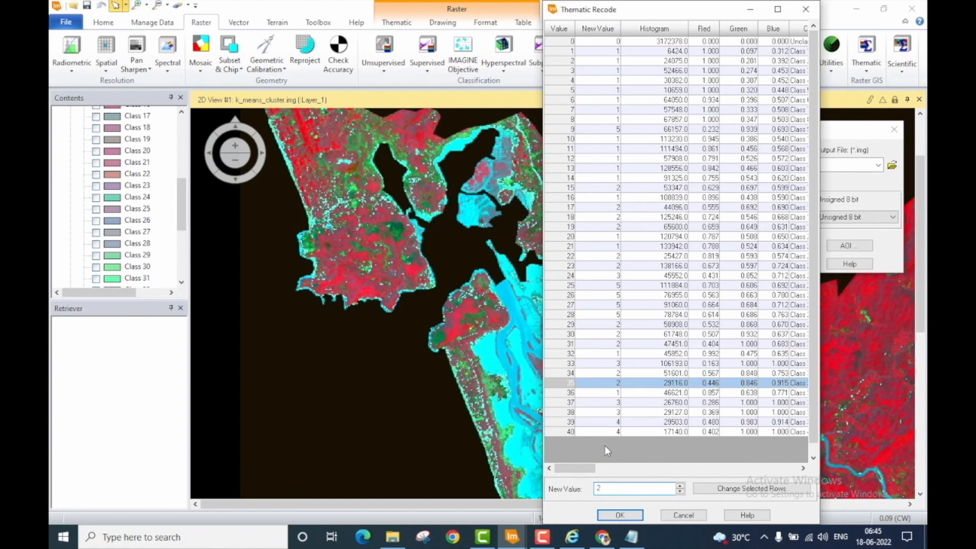
click(620, 516)
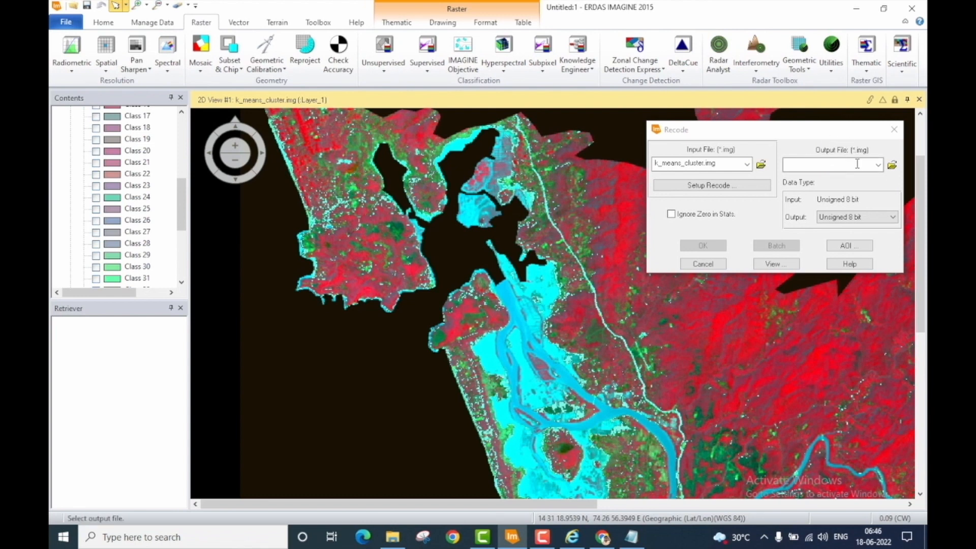
Browse for the recode output location to the K-Means CLuster folder within Research on drive D
click(893, 166)
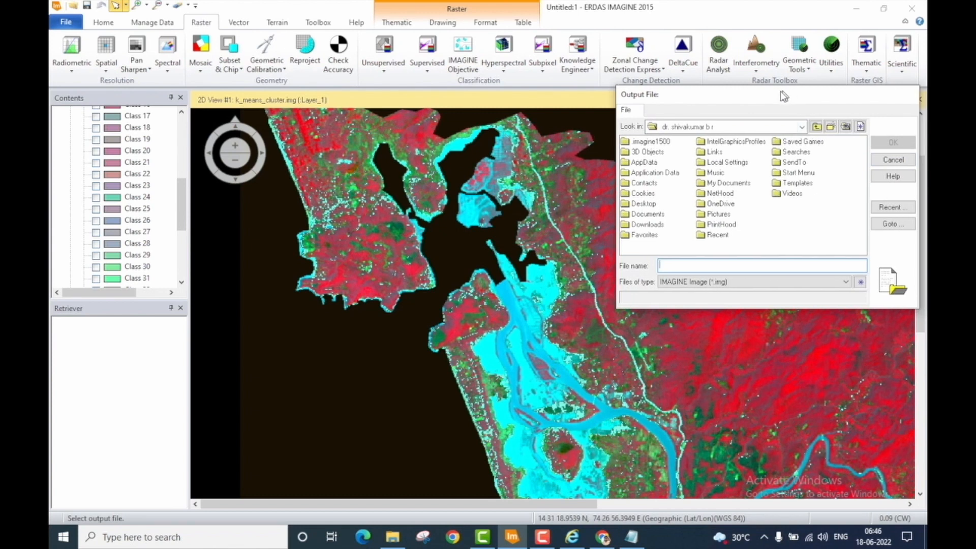
drag(784, 93, 538, 93)
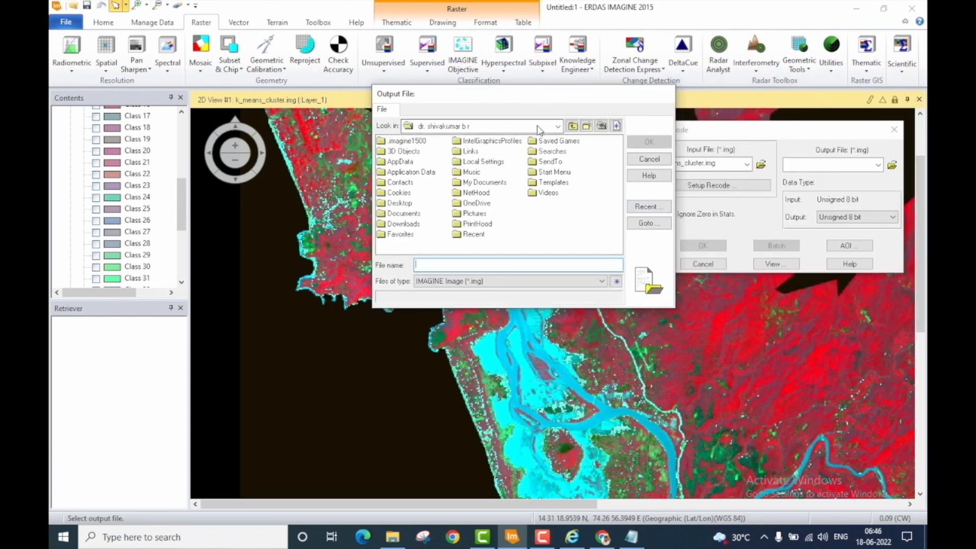
click(557, 126)
click(498, 172)
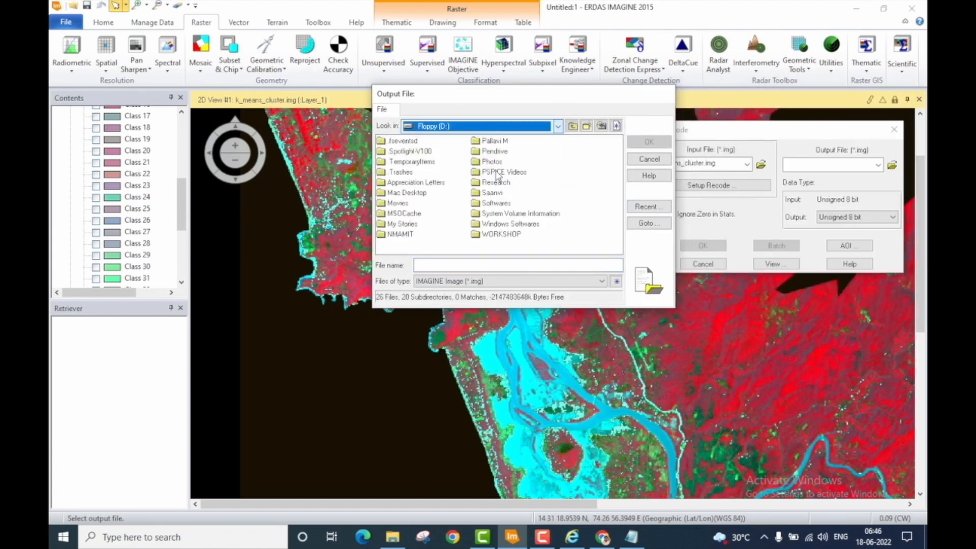
double_click(499, 182)
double_click(412, 197)
double_click(411, 140)
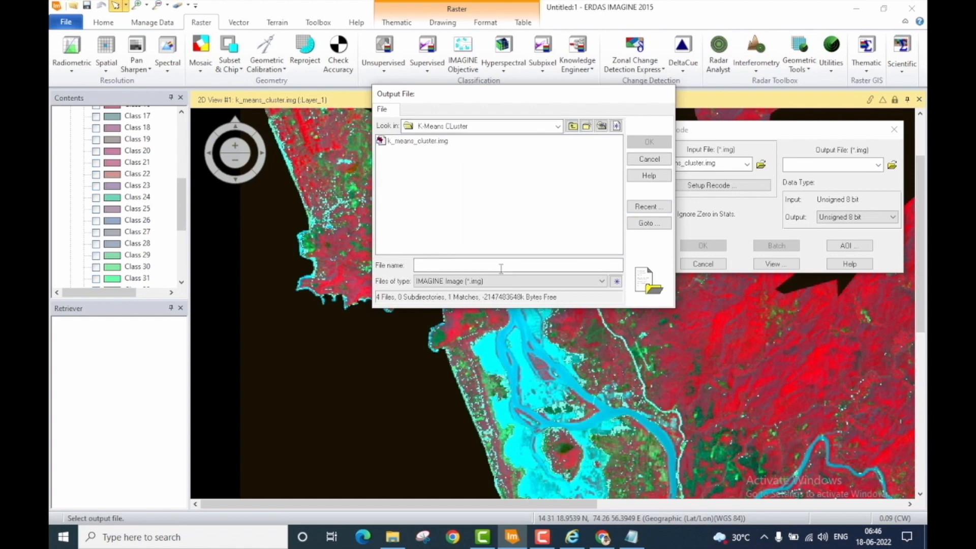
Name the output file k_means_cluster_recode, run the recode and close the Process List
click(501, 266)
text(K)
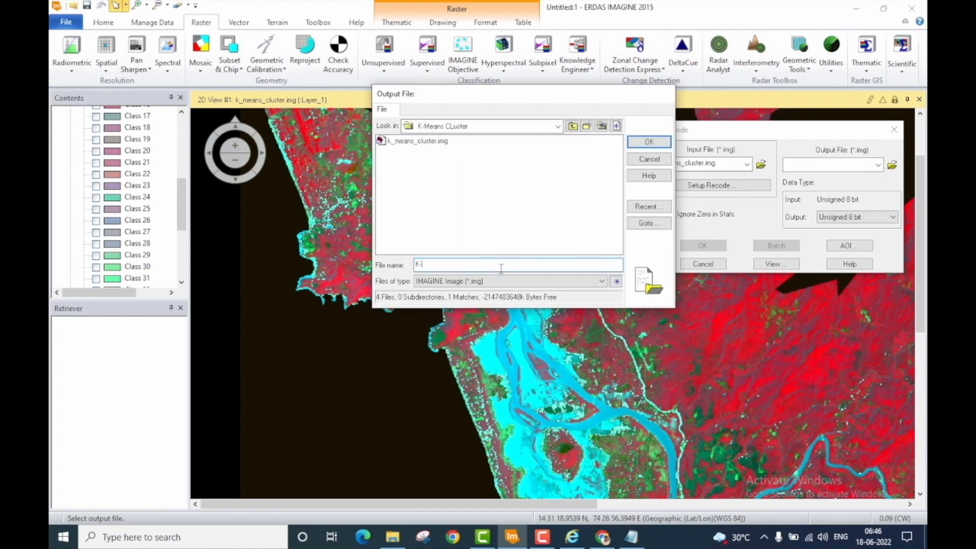
text(_means_cluster_recode)
click(649, 143)
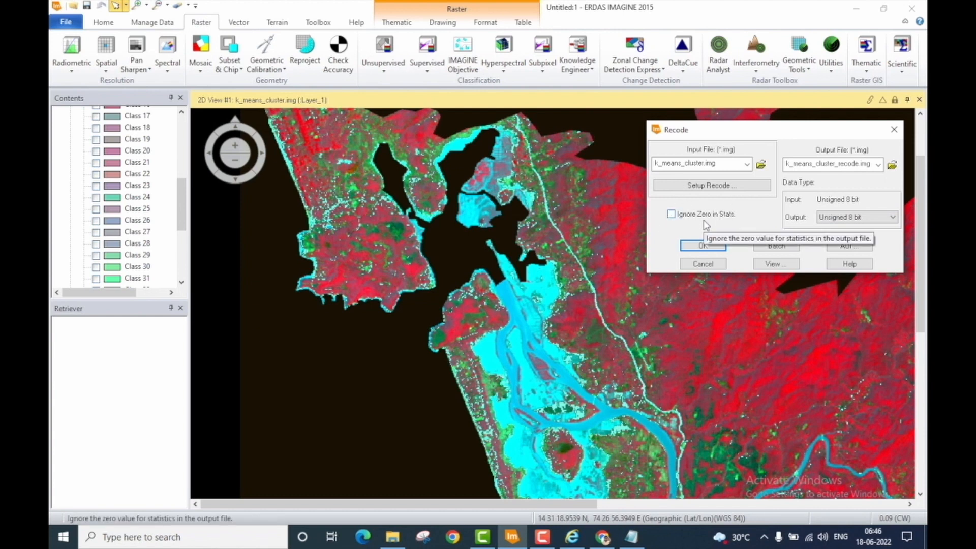
click(719, 247)
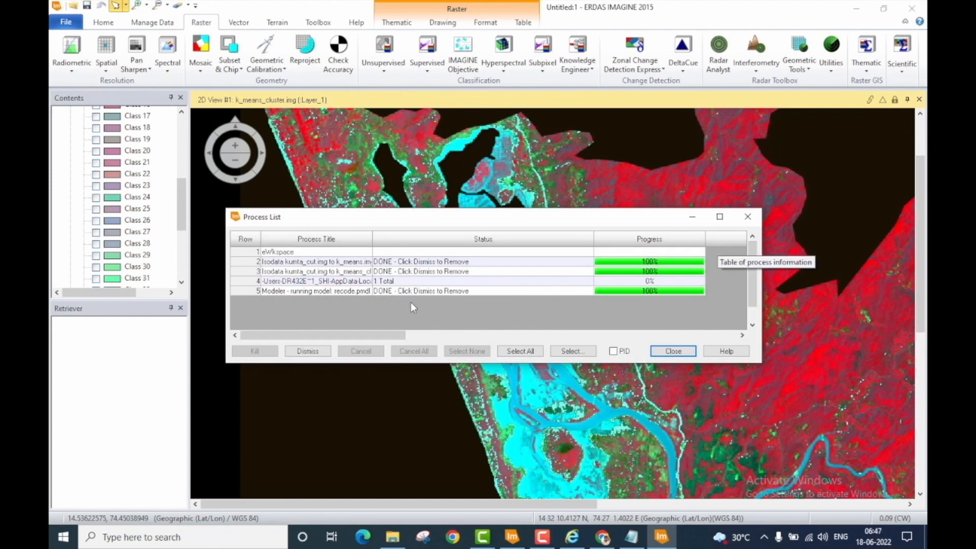
click(674, 352)
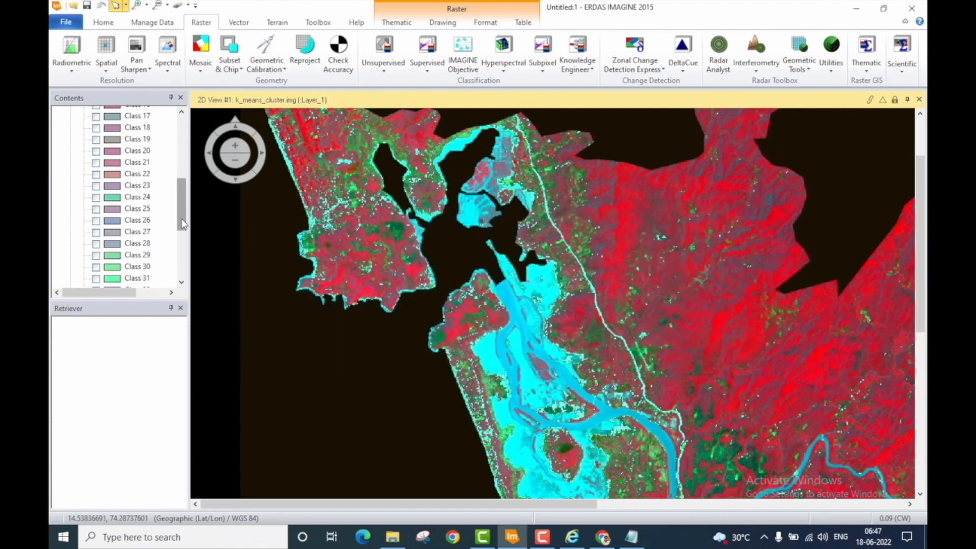
Collapse the entries of both loaded layers and open k_means_cluster_recode.img in the 2D view
drag(182, 224, 182, 162)
click(71, 124)
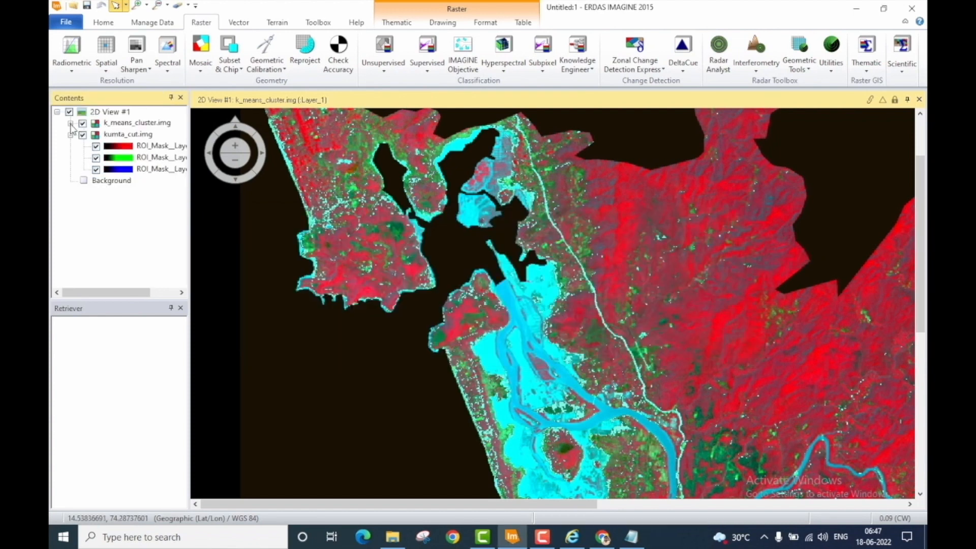
click(71, 135)
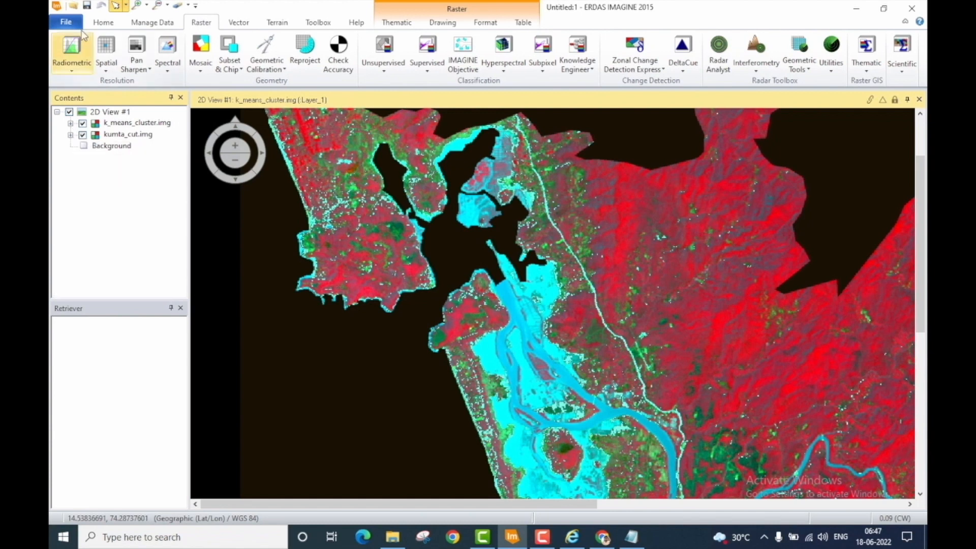
key(ctrl+o)
click(407, 219)
click(616, 205)
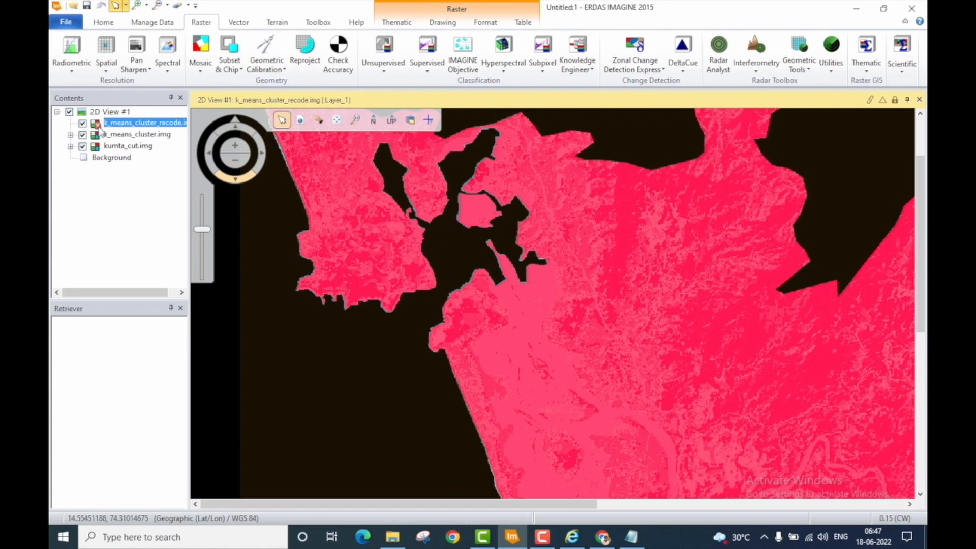
Correct the alert problem of the k_means_cluster_recode.img layer by updating its out-of-date pyramid information
right_click(111, 123)
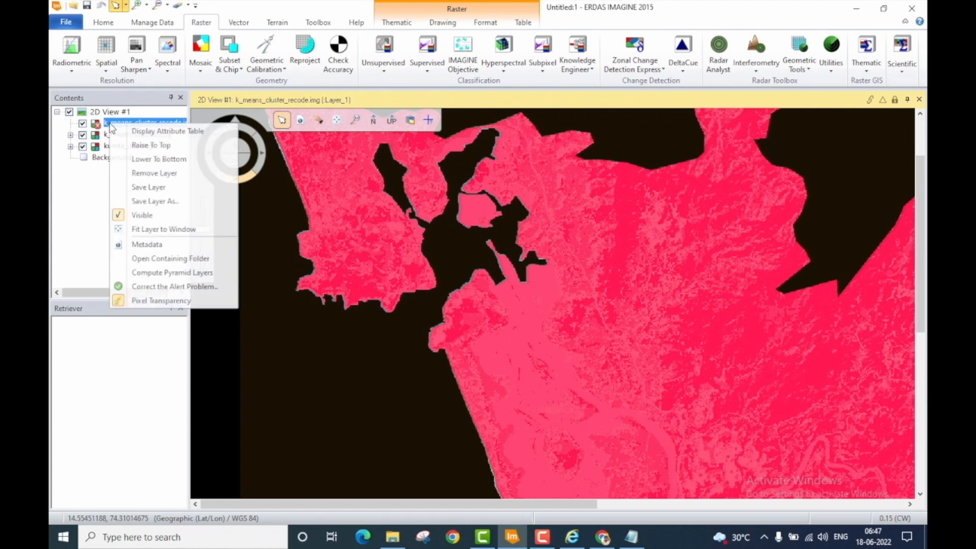
click(160, 288)
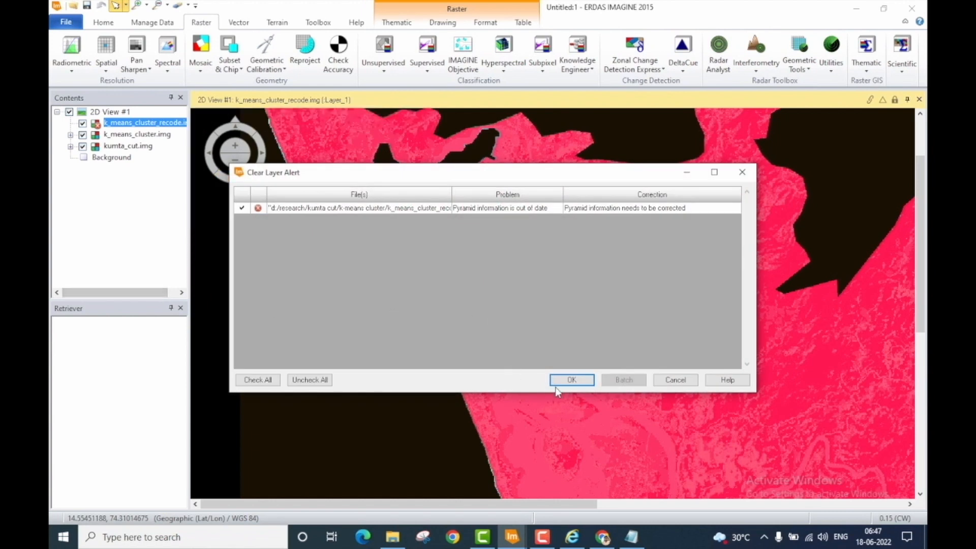
click(580, 379)
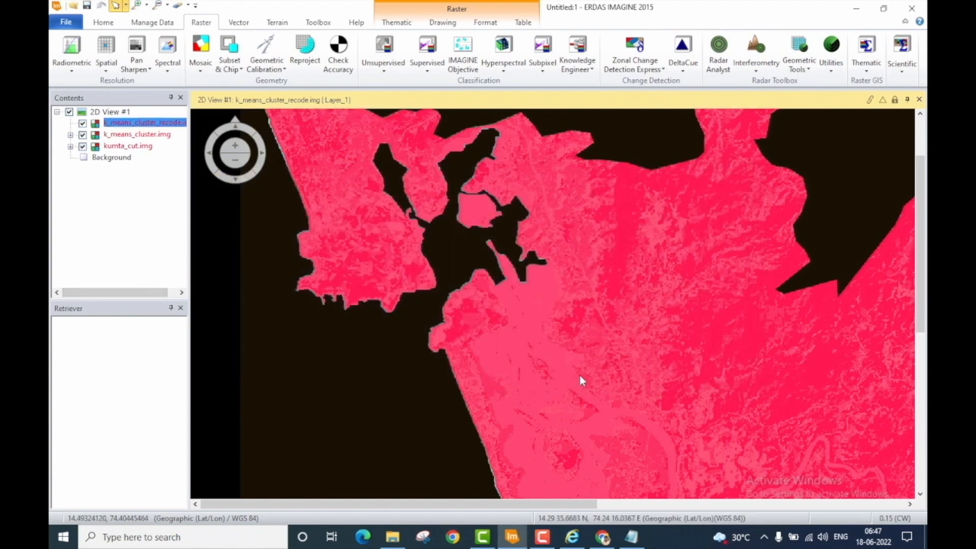
Fit the recoded image to the view and display the attribute table of k_means_cluster_recode.img, enlarged to show all its rows
right_click(459, 201)
click(536, 401)
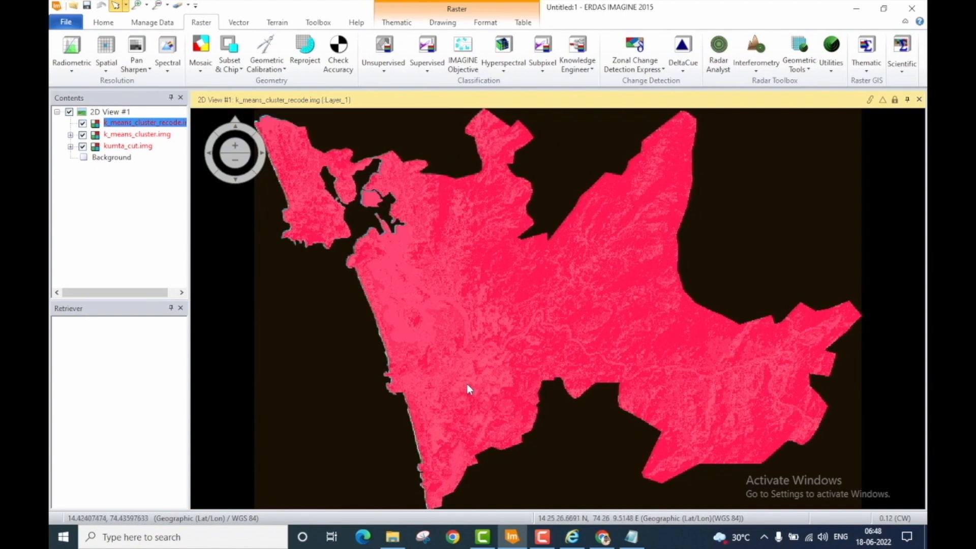
right_click(126, 127)
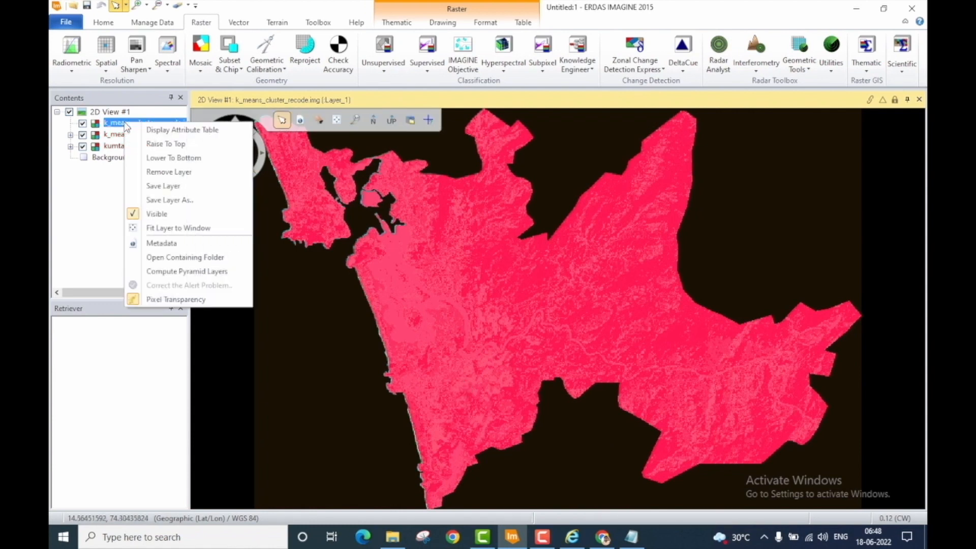
click(176, 131)
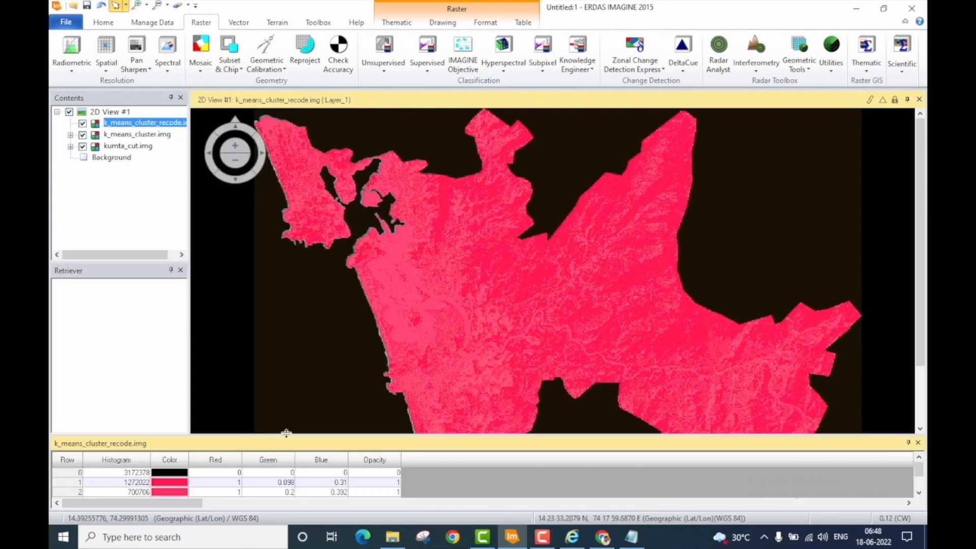
drag(286, 433, 294, 390)
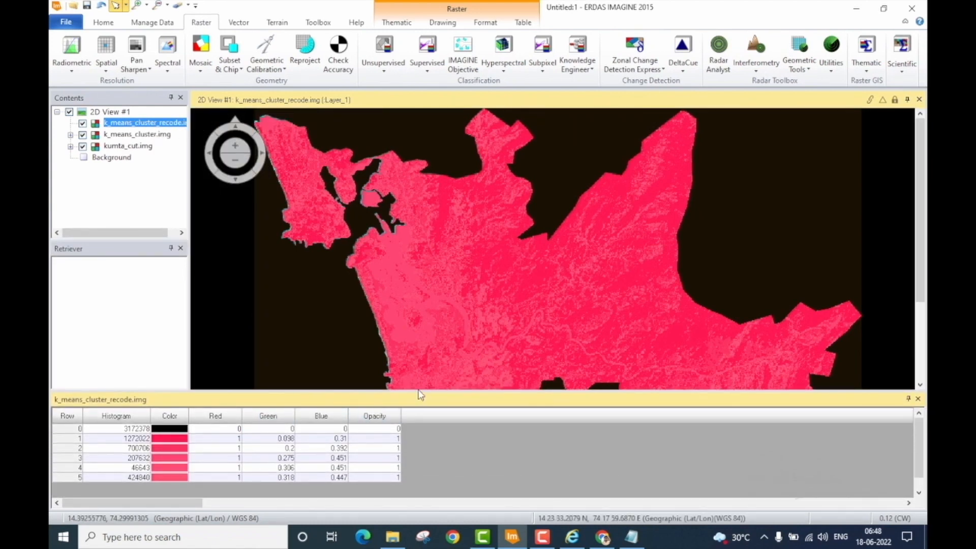
Check the class list in the Class Information notes in Notepad and set the colour of row 1 in the attribute table to Red
click(157, 443)
click(631, 537)
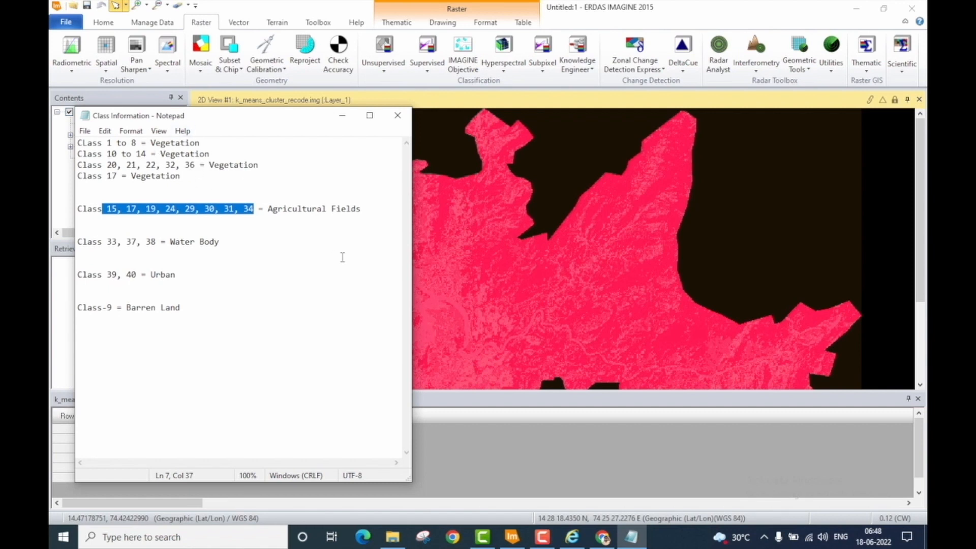
click(342, 114)
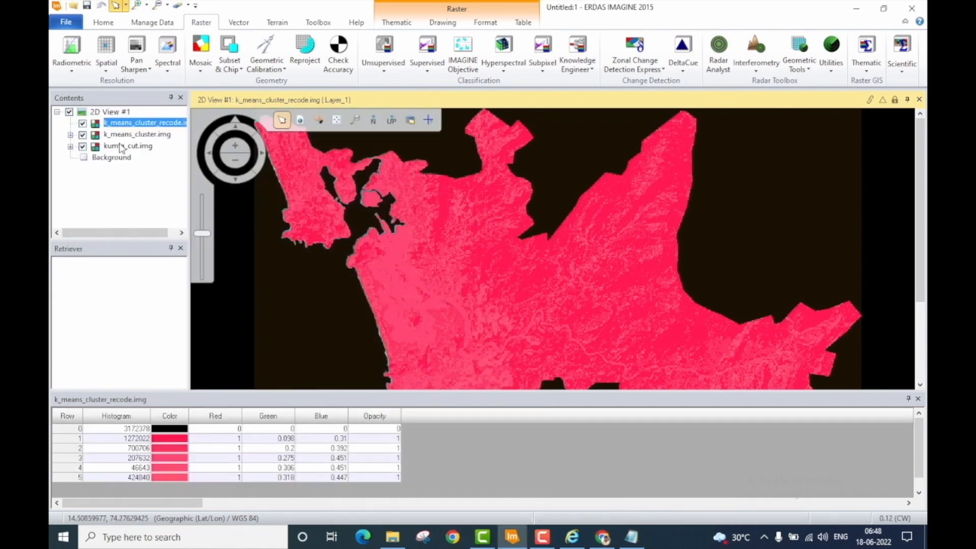
click(61, 439)
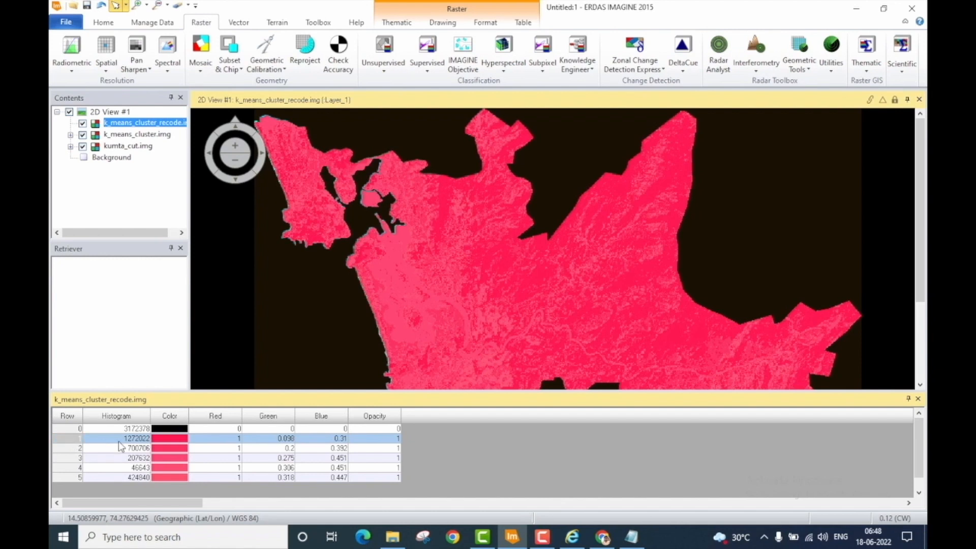
click(160, 440)
click(165, 443)
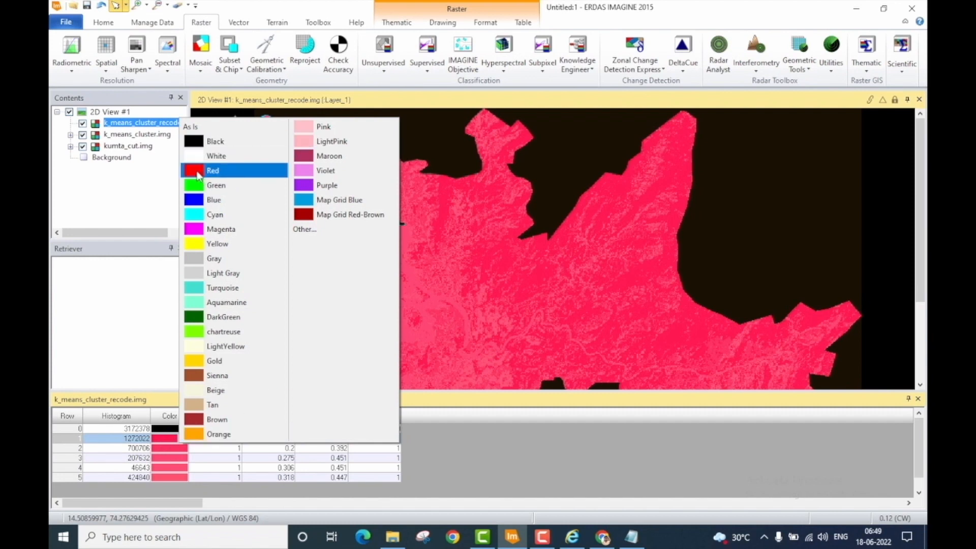
click(217, 173)
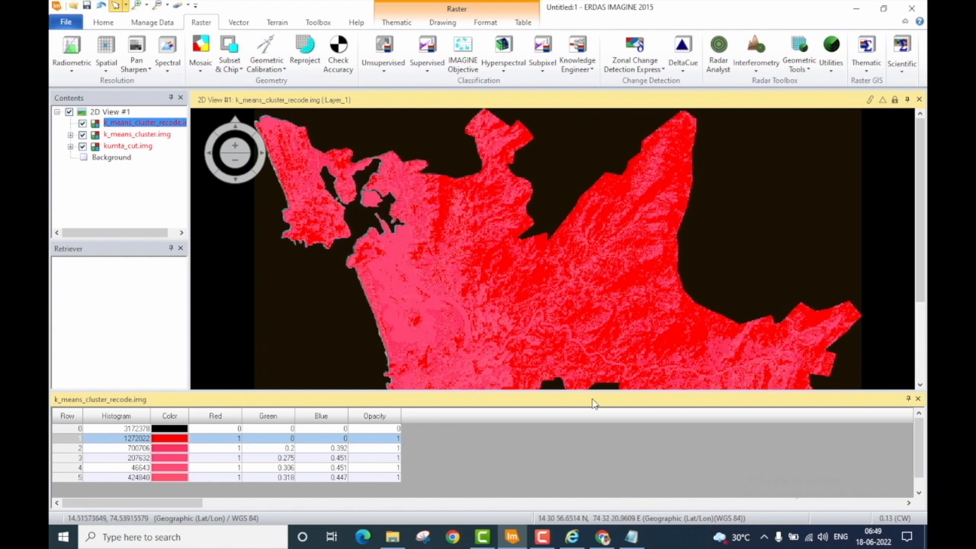
Consult the Class Information notes again and set the colour of row 2 in the attribute table to Green
click(633, 542)
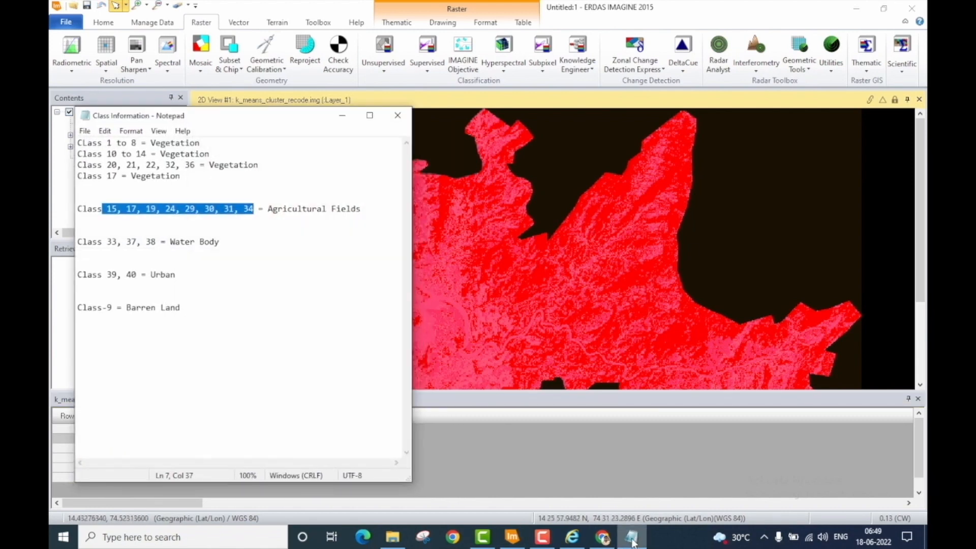
click(633, 541)
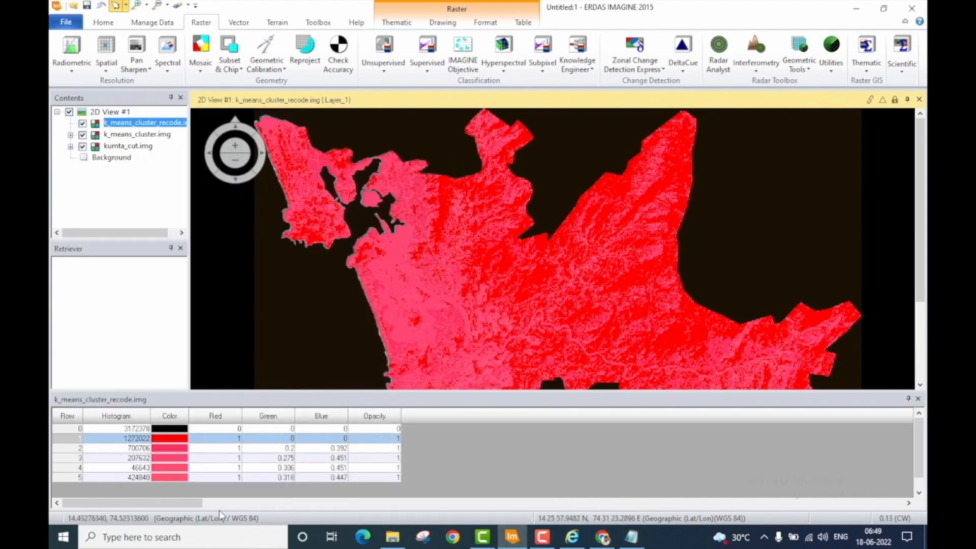
click(60, 445)
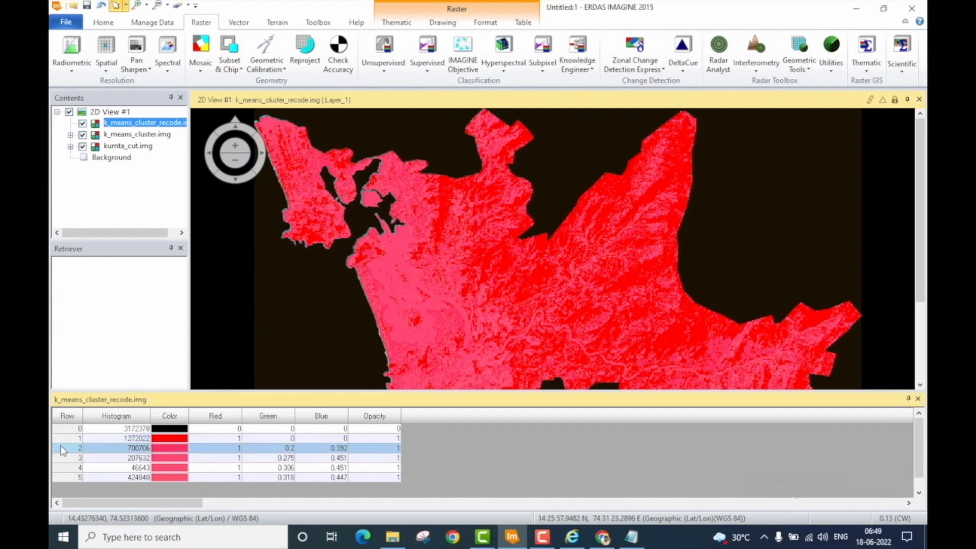
click(167, 451)
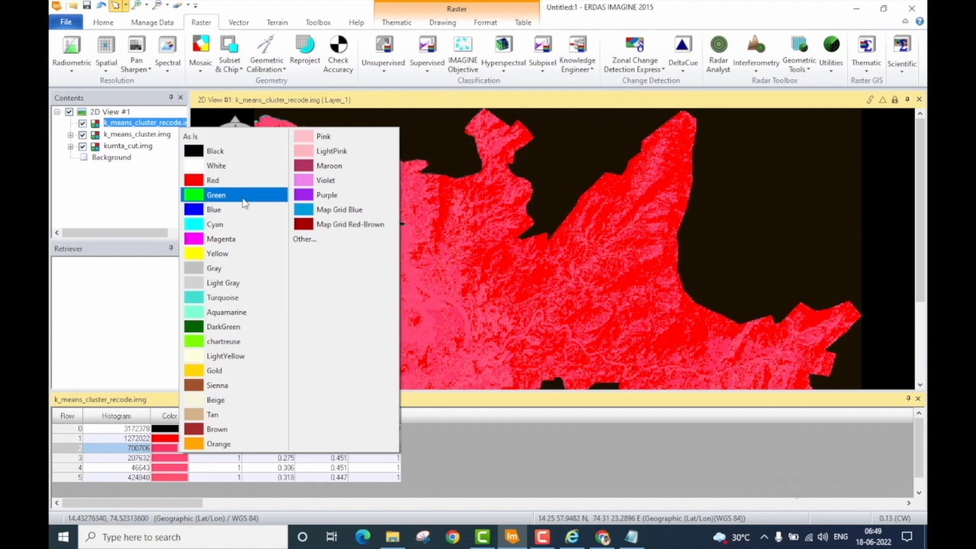
click(226, 196)
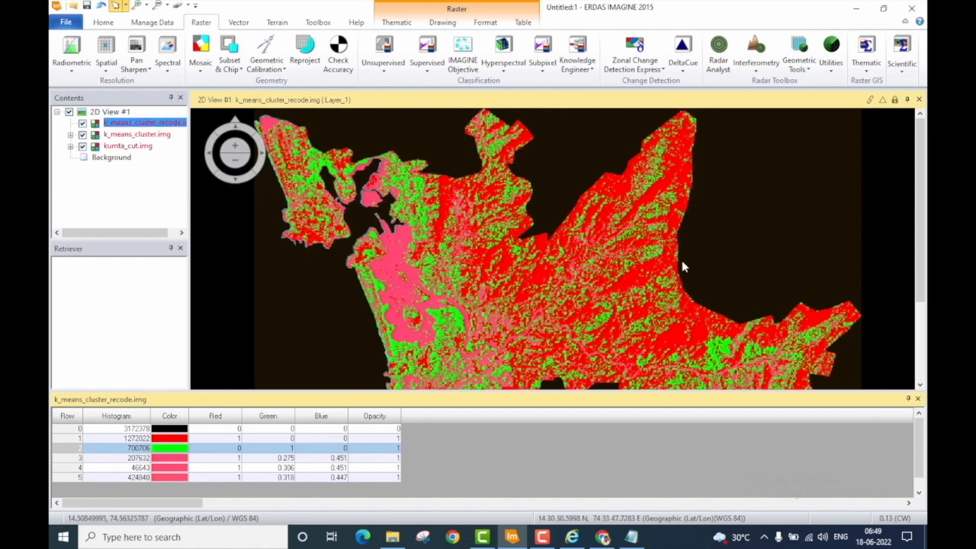
Look up the third class in the Class Information notes and set the colour of row 3 to Blue
key(alt+Tab)
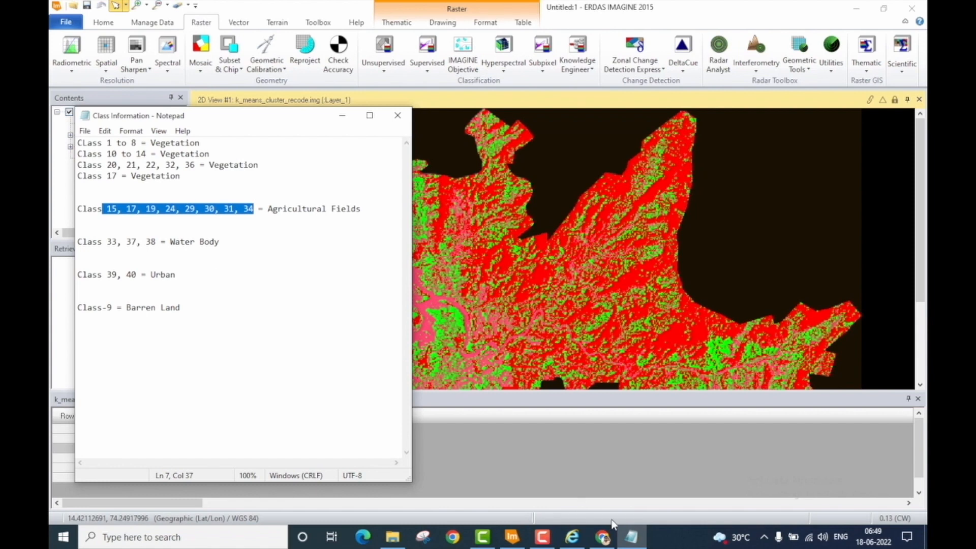
key(alt+Tab)
click(71, 458)
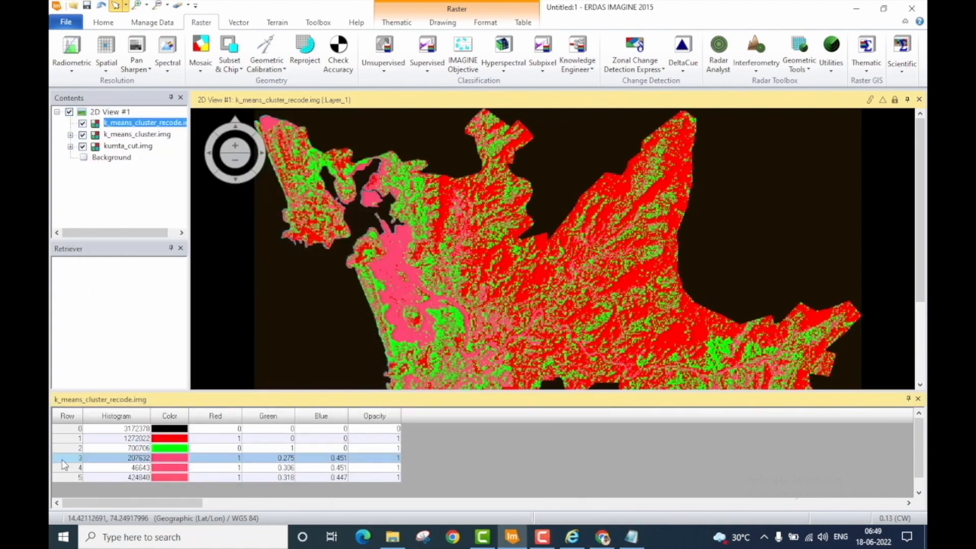
click(173, 458)
click(164, 457)
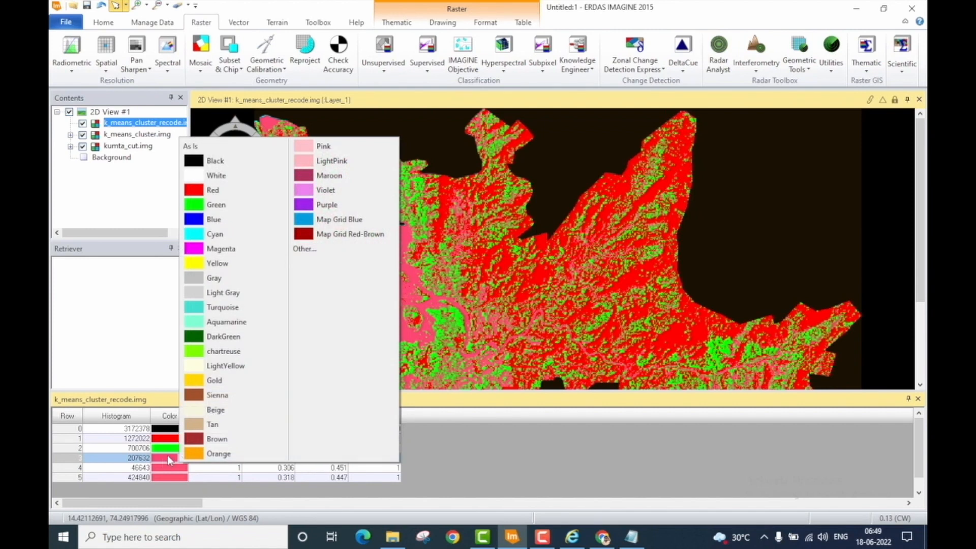
click(239, 220)
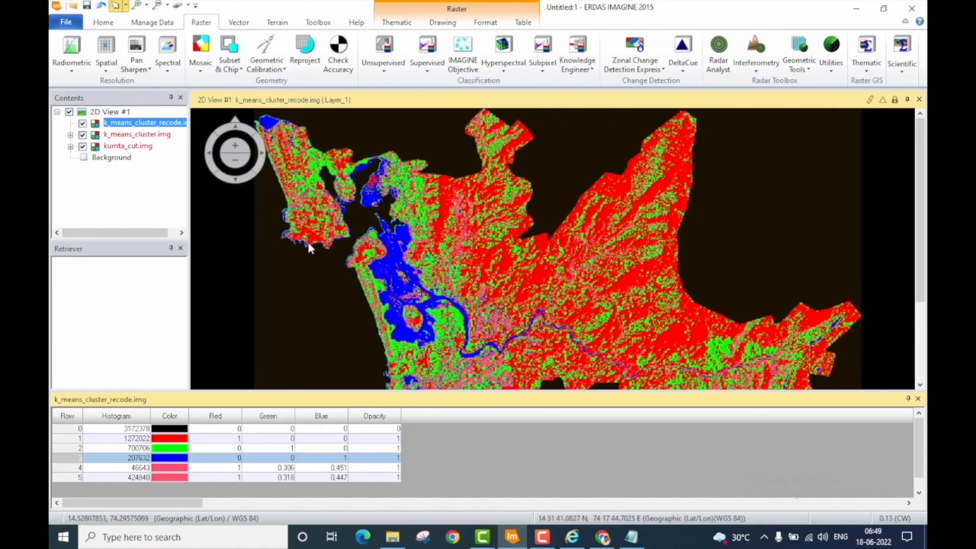
Look up the fourth class in the Class Information notes and set the colour of row 4 to Cyan
click(631, 536)
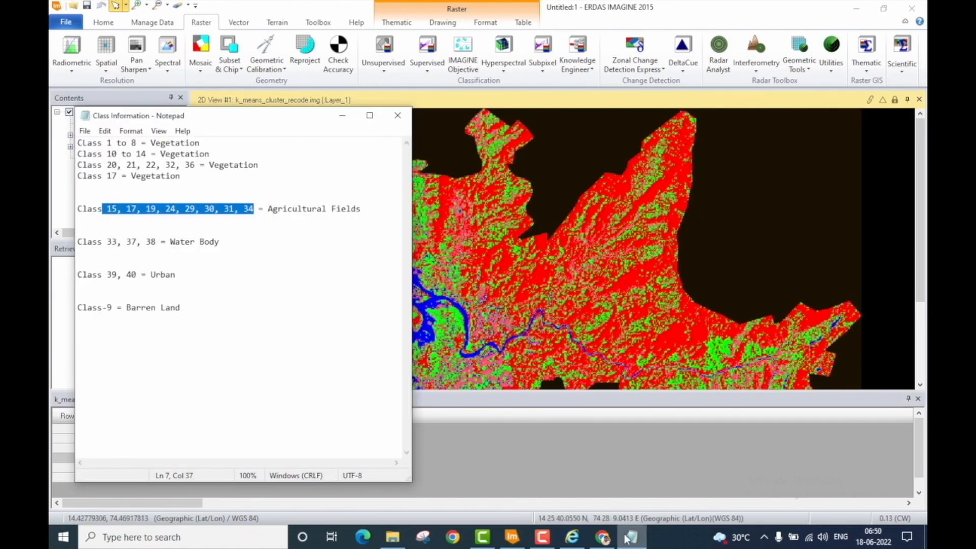
click(630, 537)
click(70, 475)
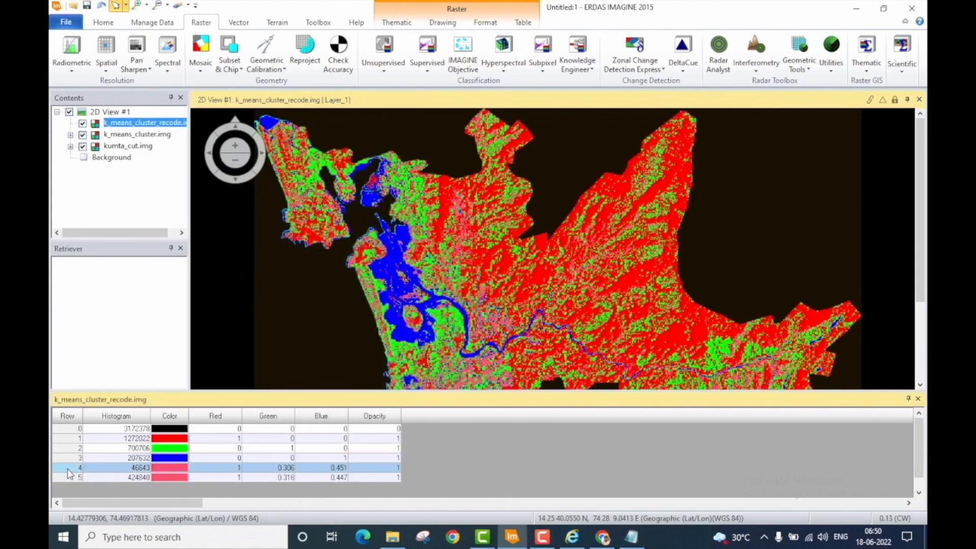
click(171, 468)
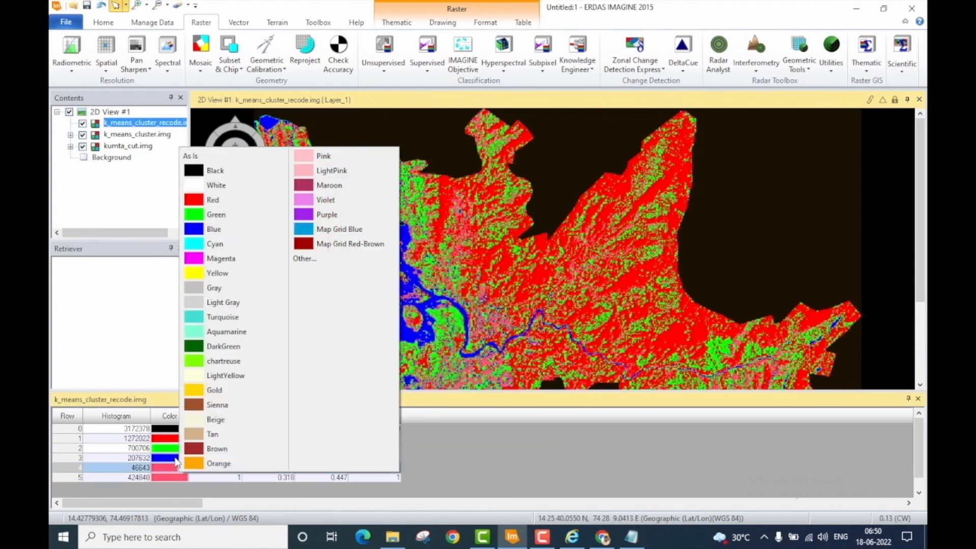
click(224, 244)
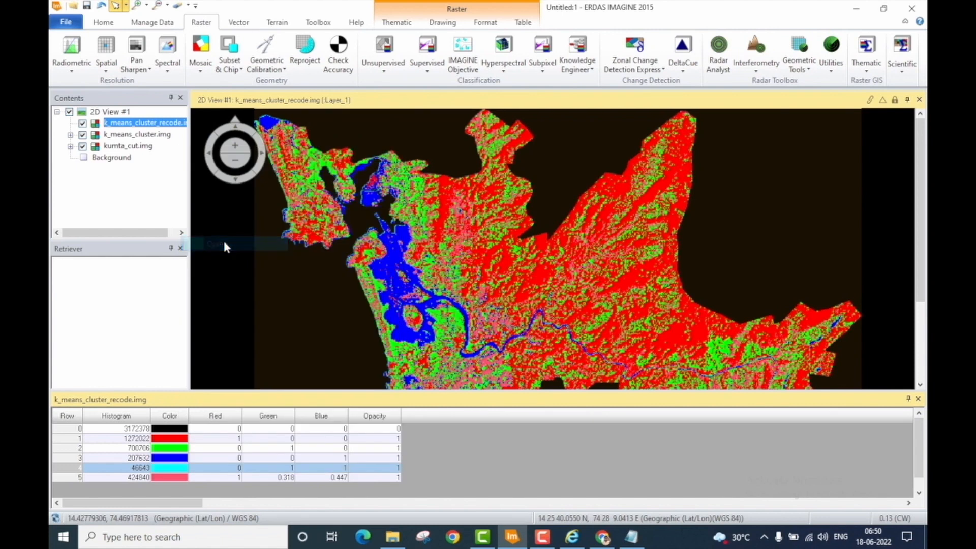
Look up the last class in the Class Information notes and set the colour of row 5 to Map Grid Red-Brown
click(634, 540)
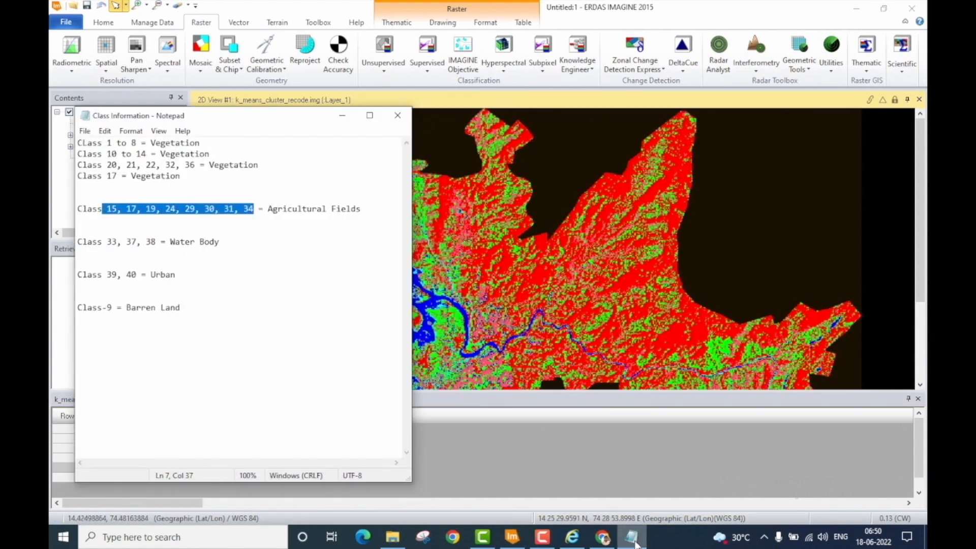
click(635, 542)
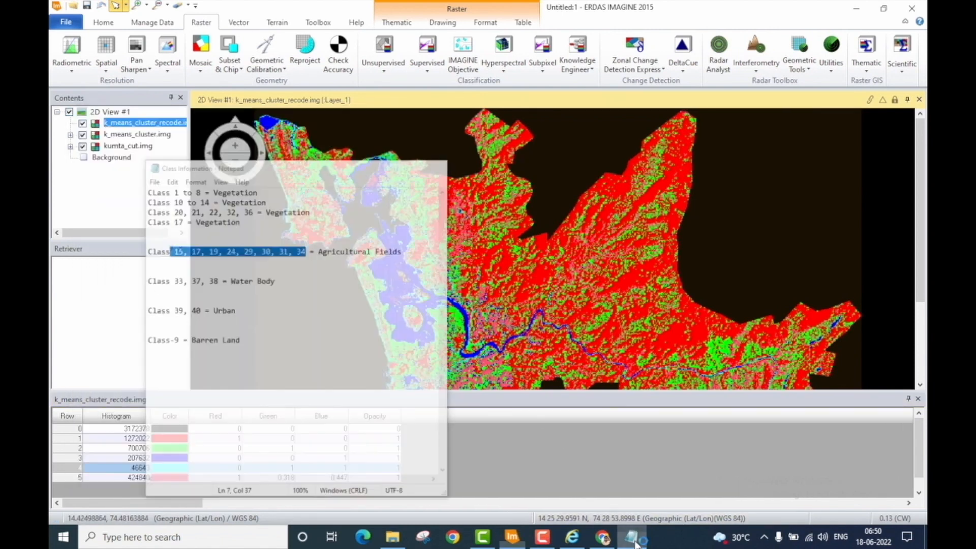
click(69, 477)
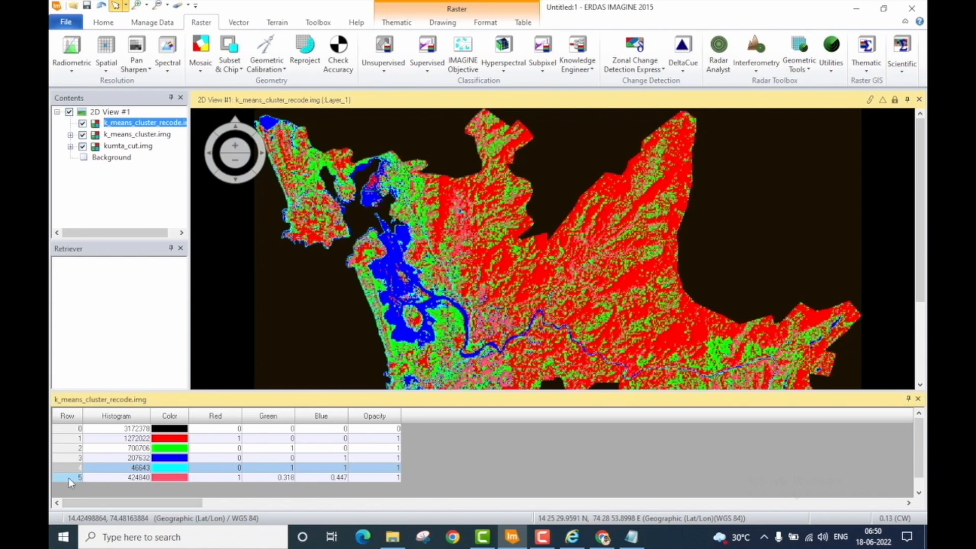
click(170, 477)
click(165, 477)
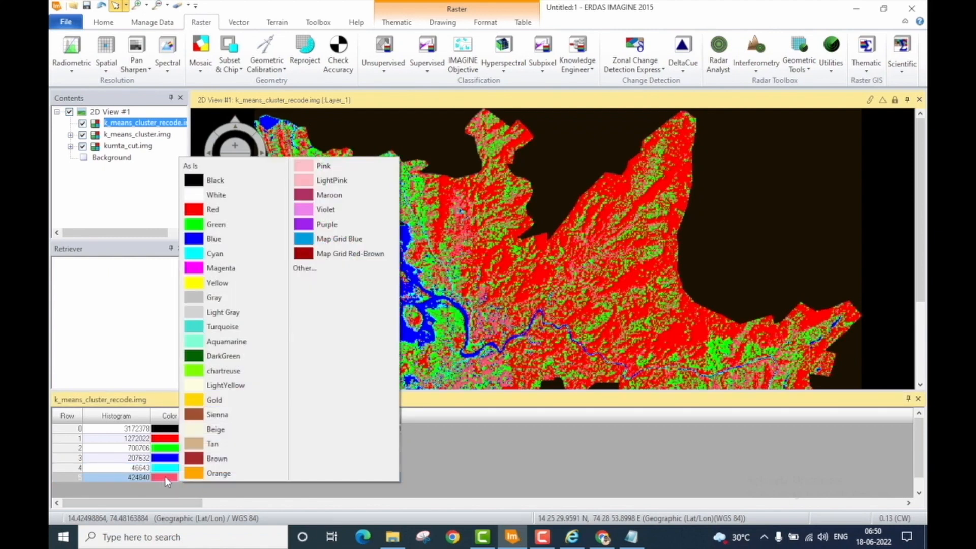
click(362, 254)
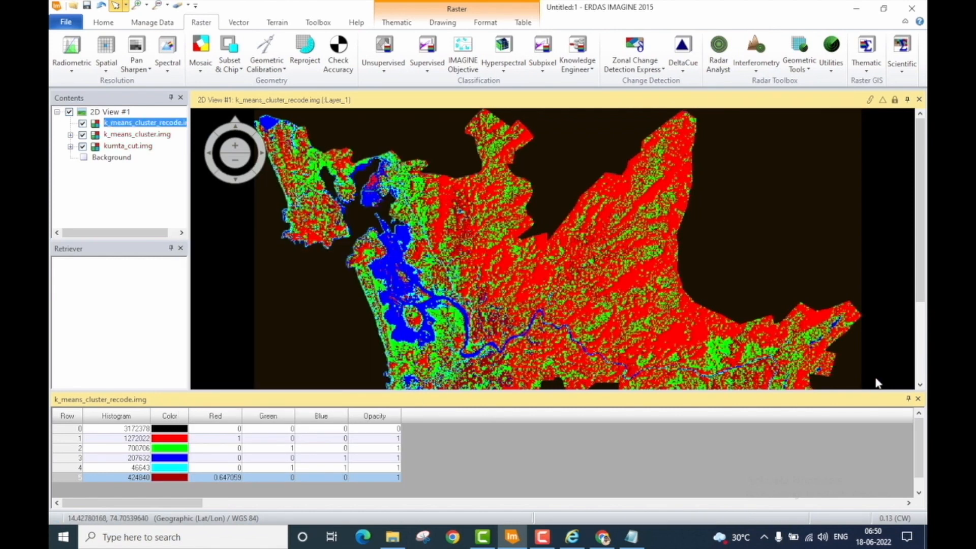
Close the attribute table, saving the colour changes to k_means_cluster_recode.img, and inspect the recoloured image
click(918, 399)
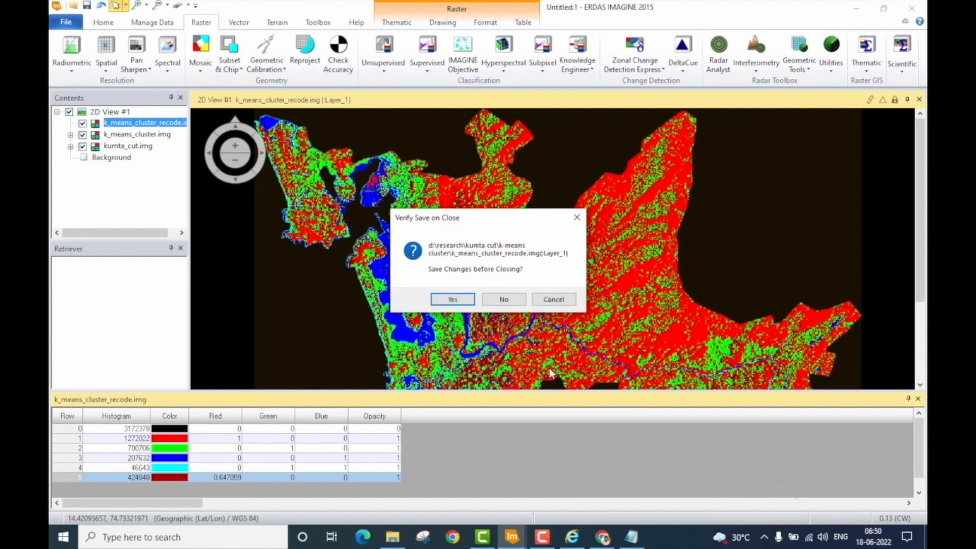
click(474, 299)
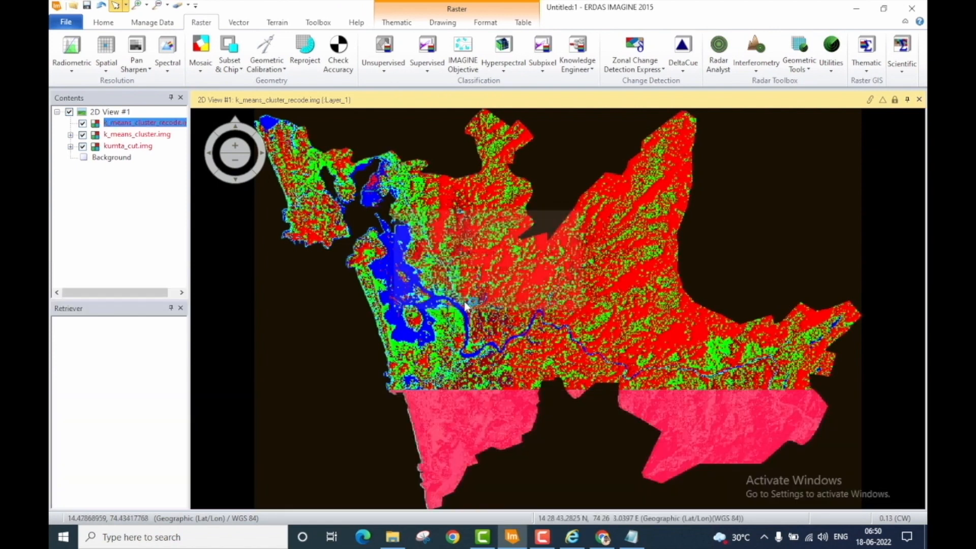
scroll(658, 429, down, 3)
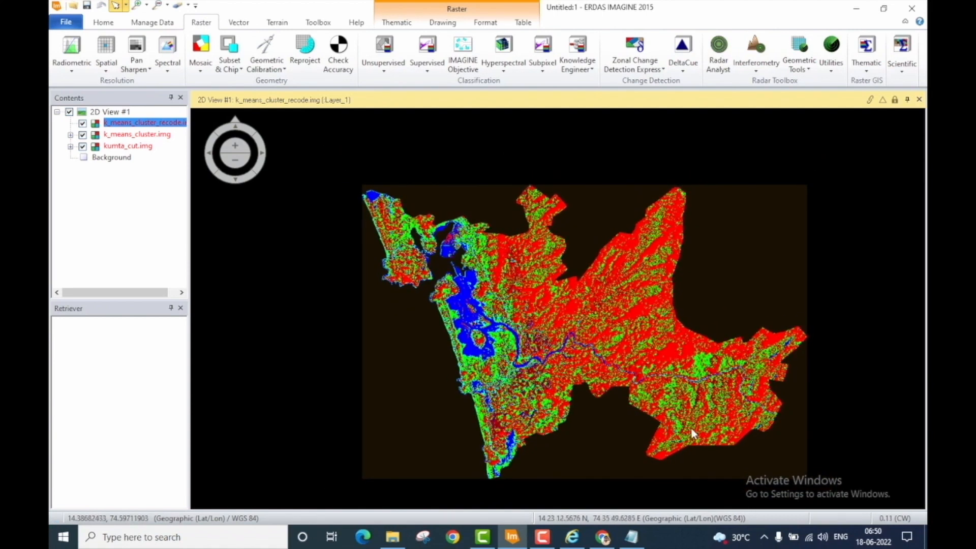
scroll(691, 428, up, 2)
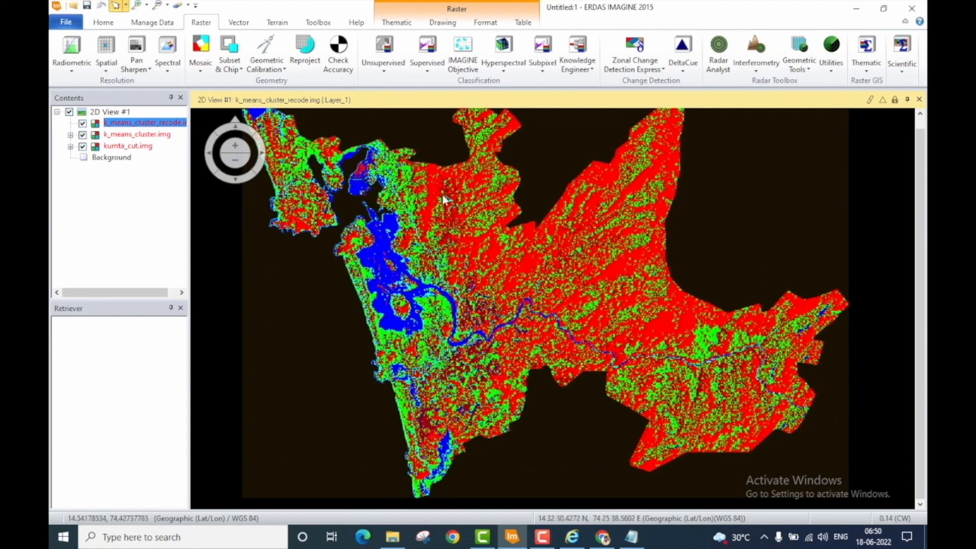